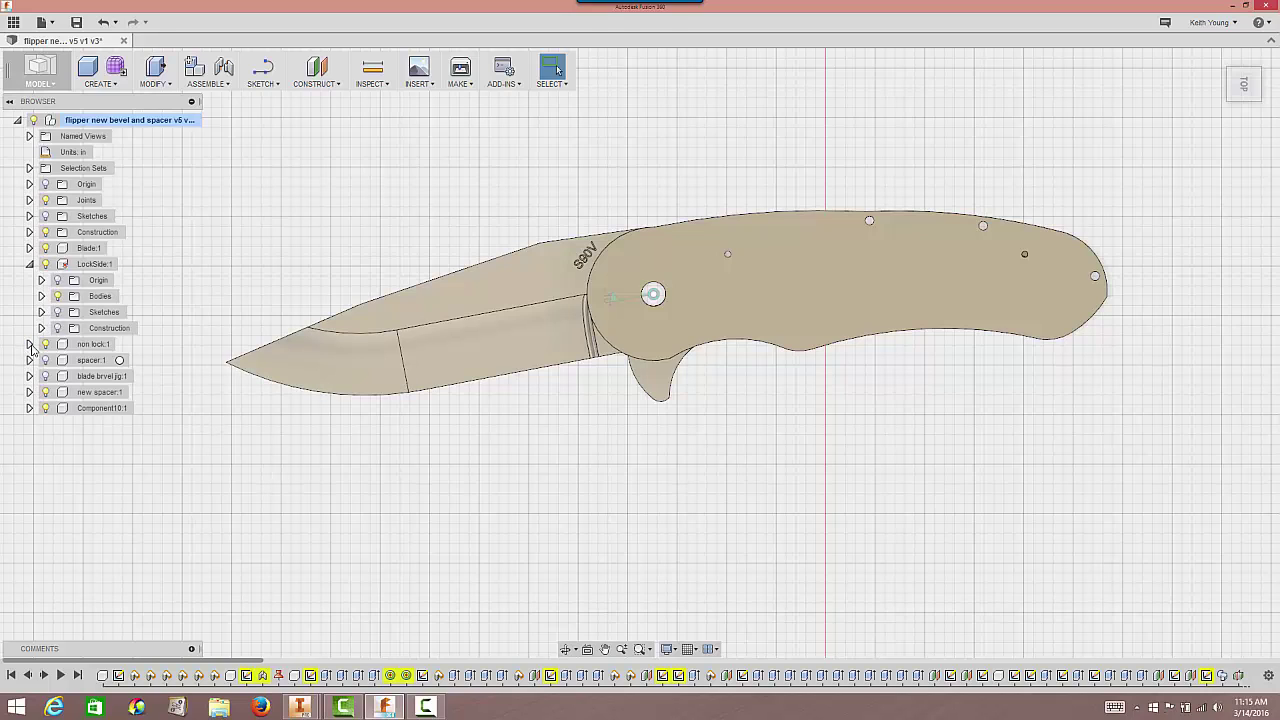
# Collapse the LockSide:1 component in the browser.
pyautogui.click(29, 265)
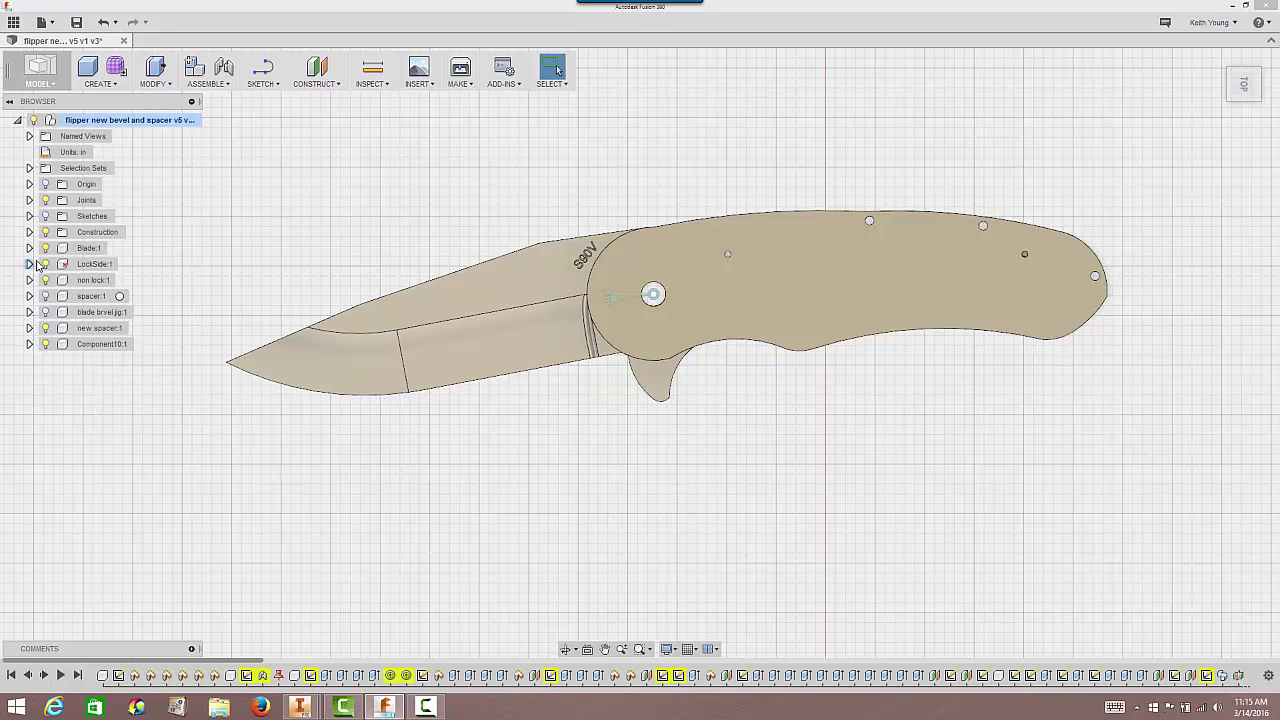
# Make Blade:1 the active component so the other parts fade.
pyautogui.rightClick(72, 253)
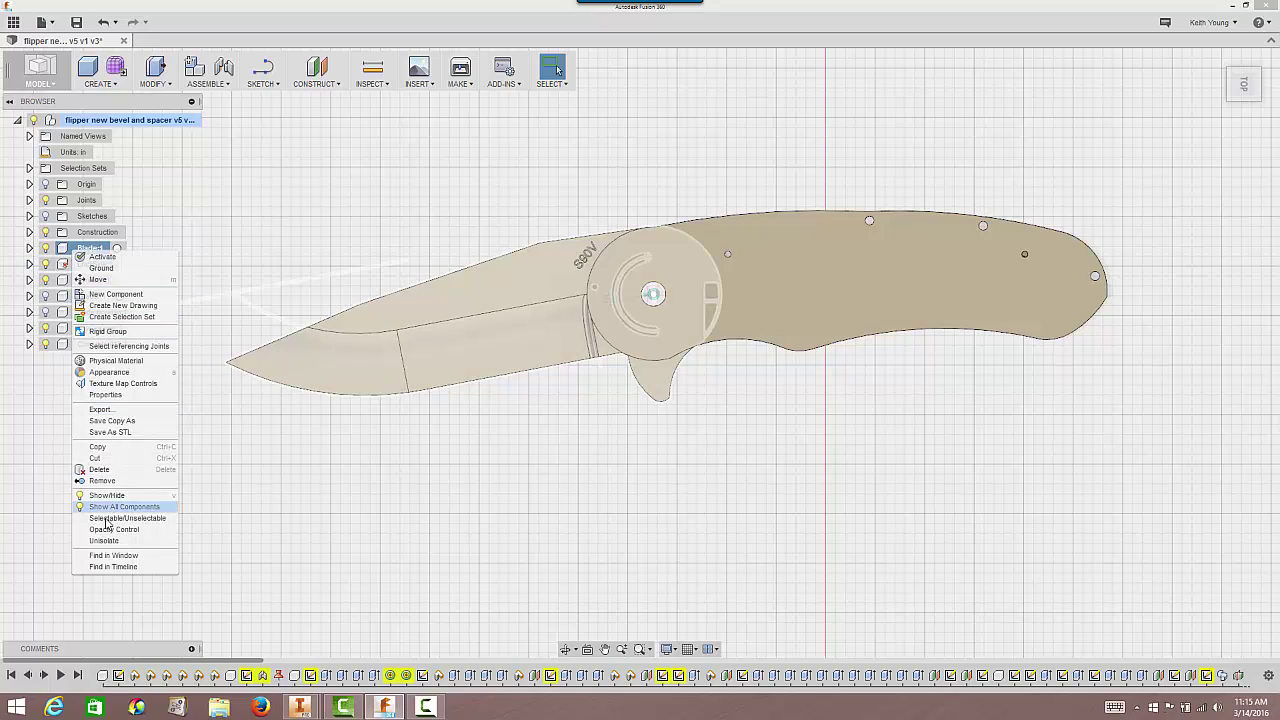
pyautogui.click(157, 234)
pyautogui.click(105, 249)
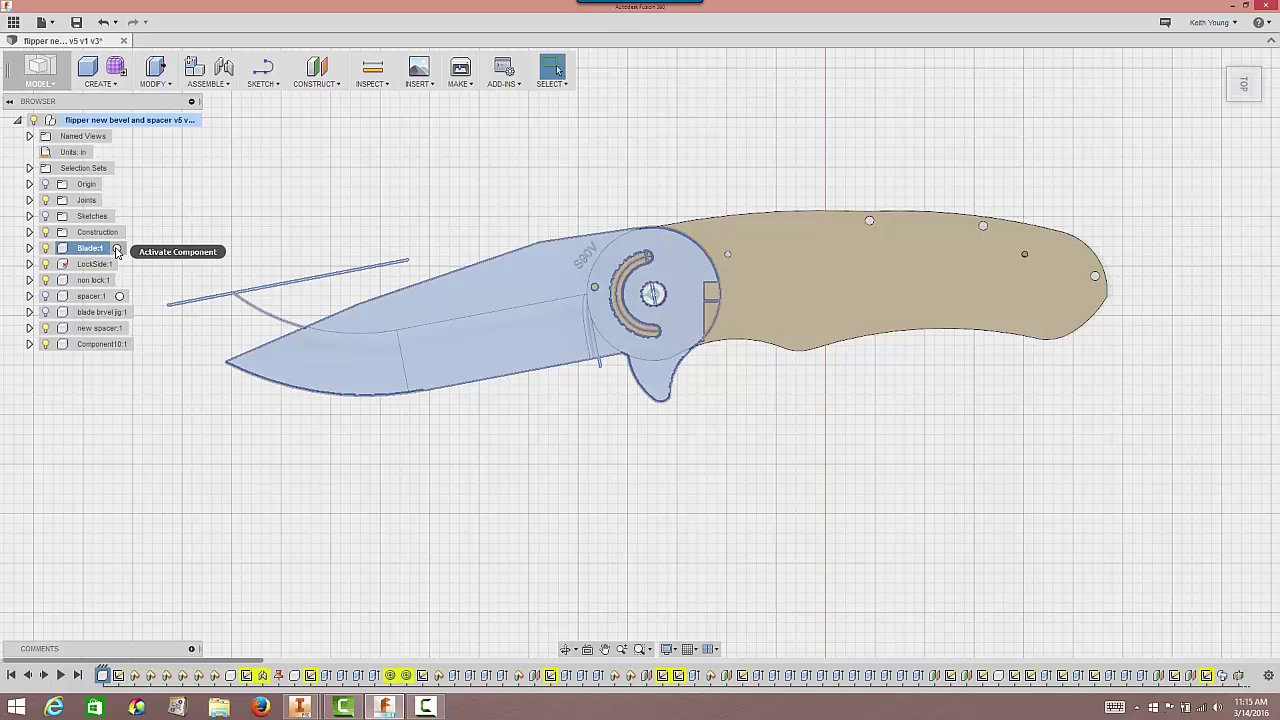
pyautogui.click(116, 248)
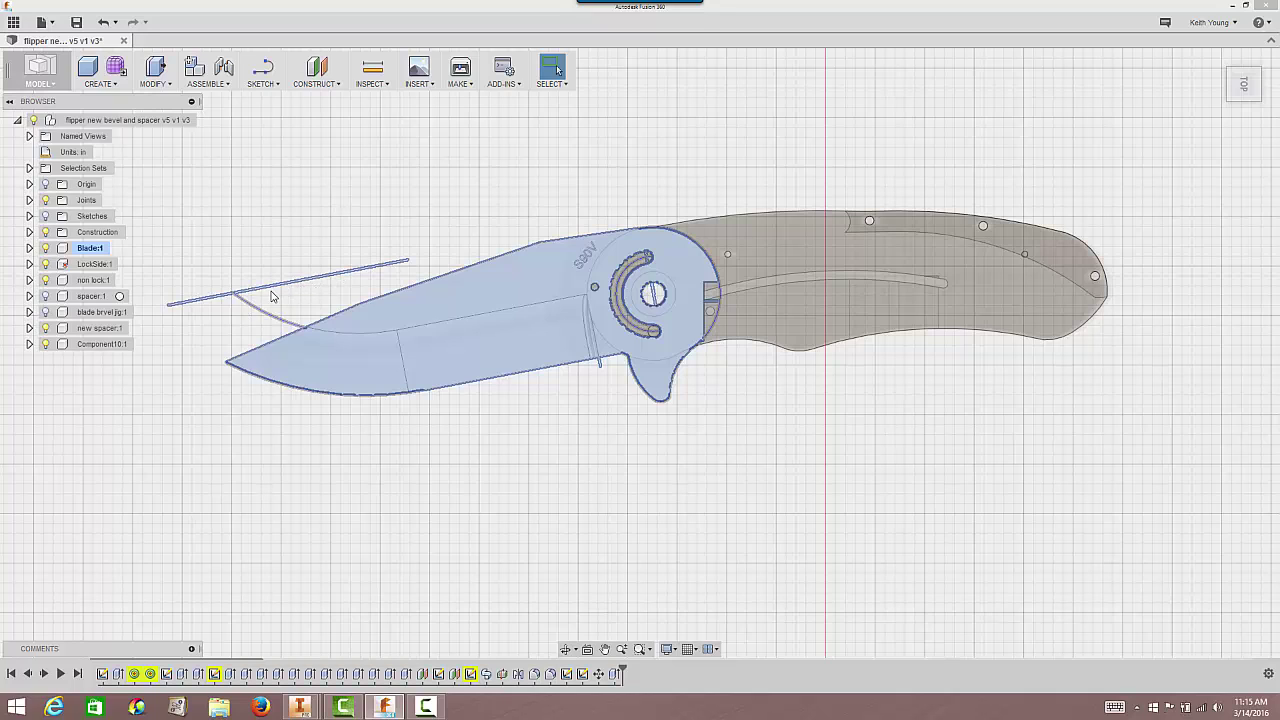
# Expand Blade:1's Bodies, the top-level Sketches folder, LockSide:1 and non lock:1 in the browser.
pyautogui.click(30, 248)
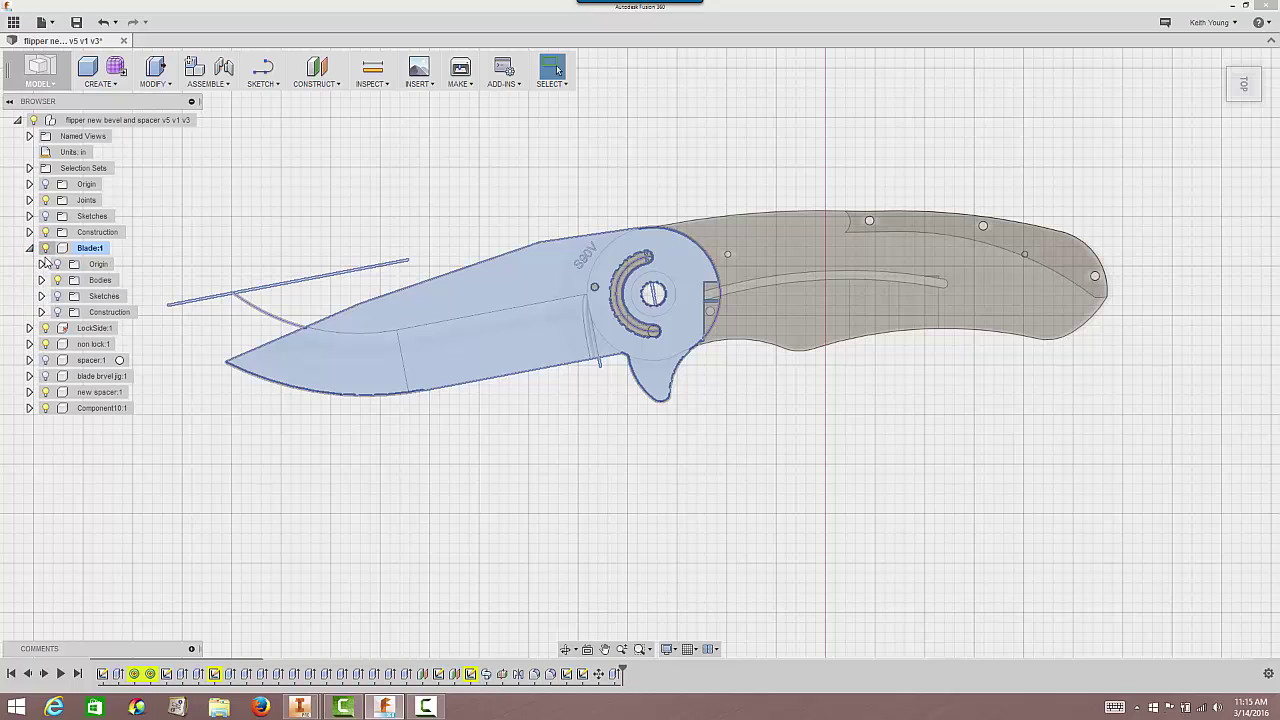
pyautogui.click(41, 280)
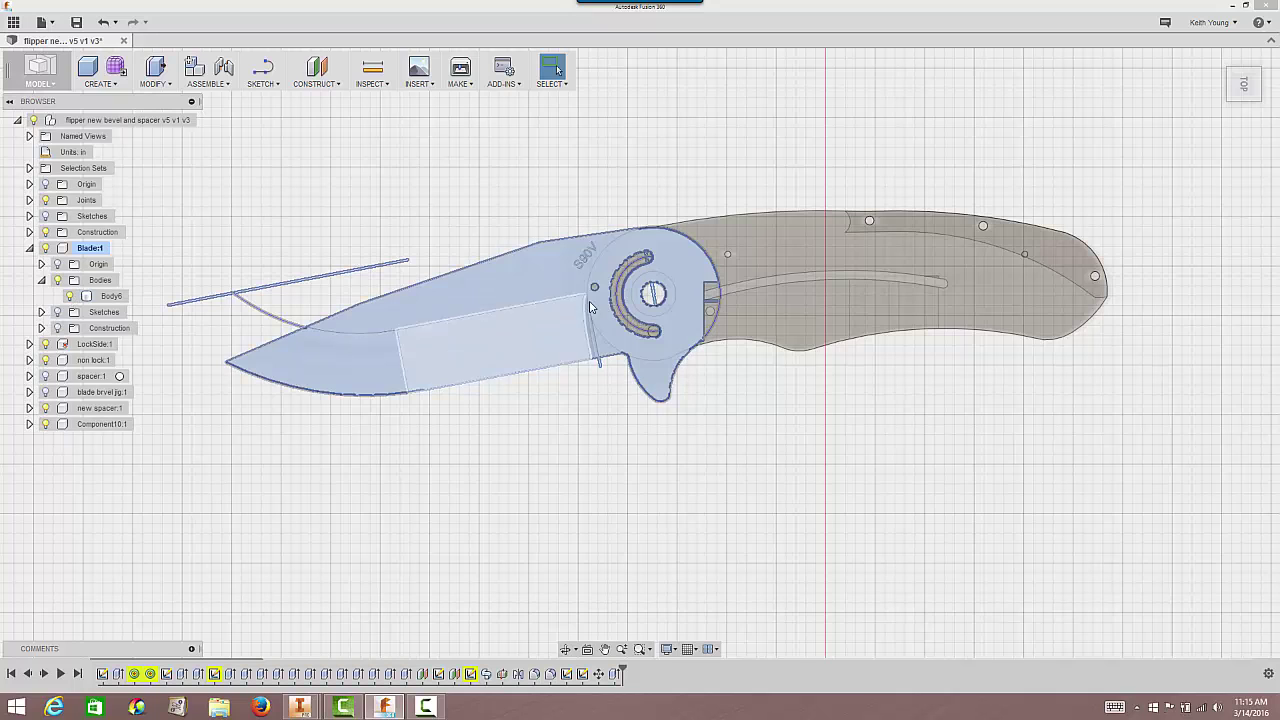
pyautogui.click(322, 328)
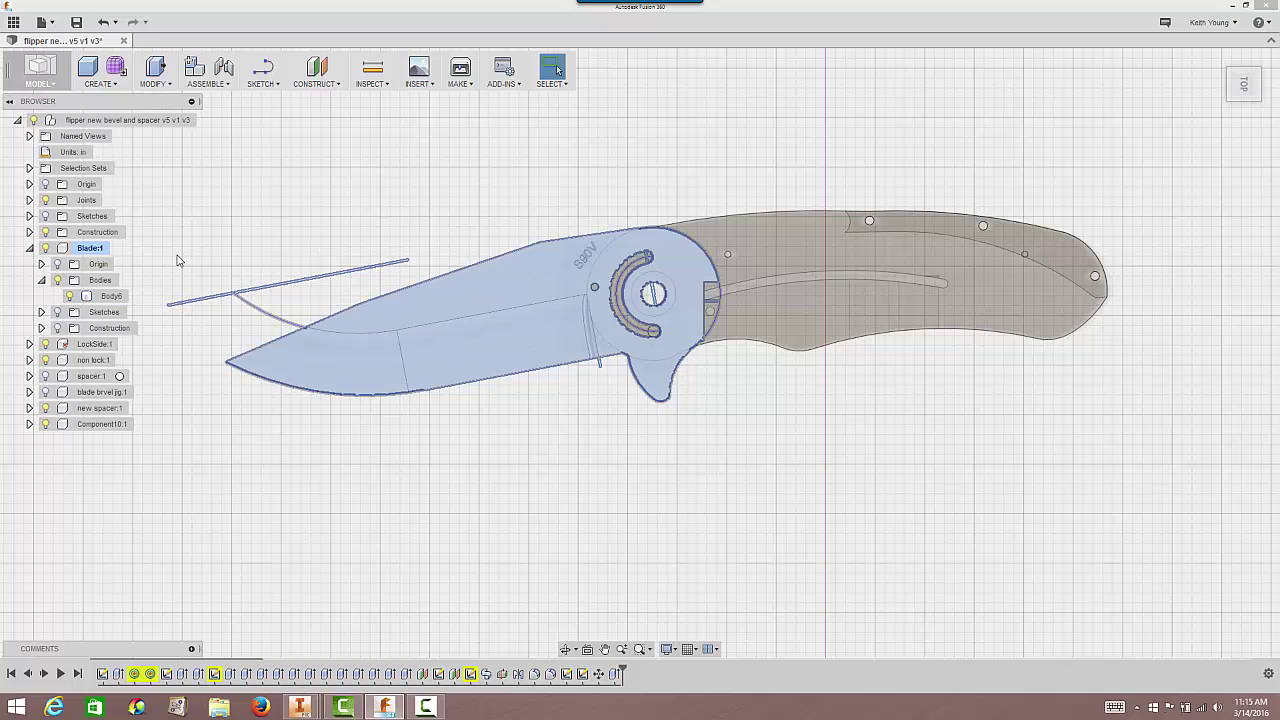
pyautogui.click(29, 232)
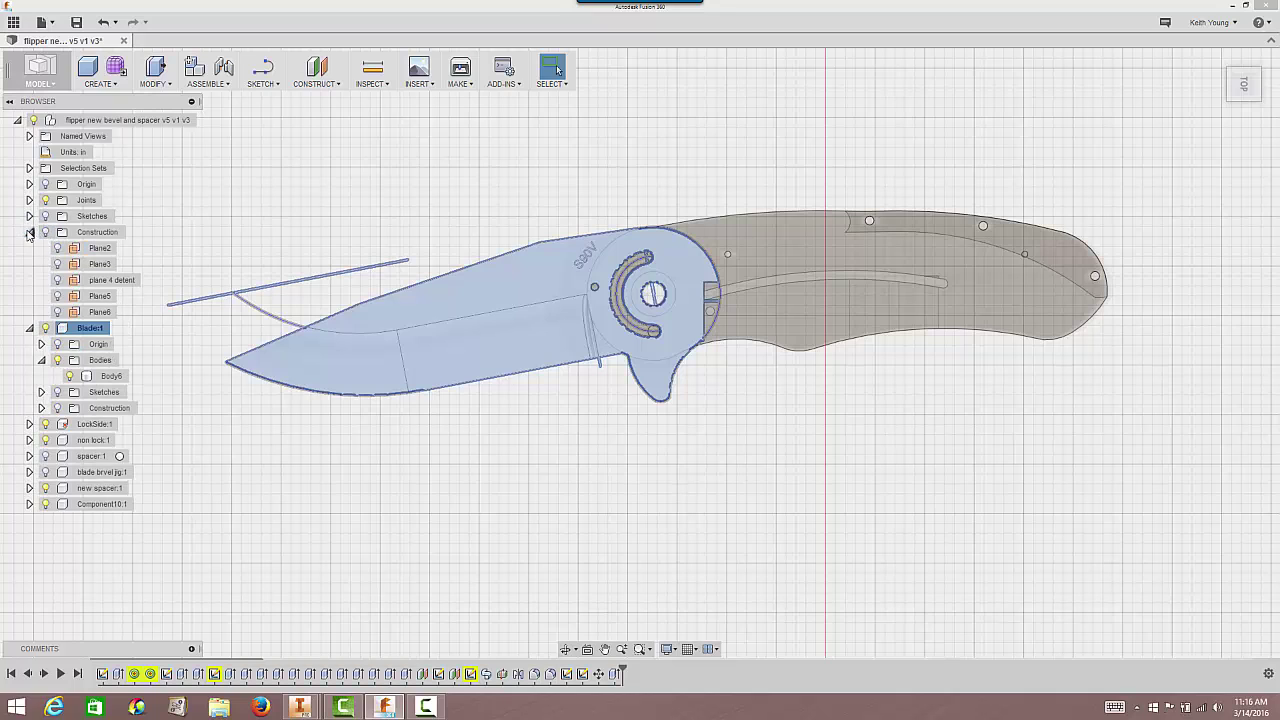
pyautogui.click(29, 232)
pyautogui.click(29, 216)
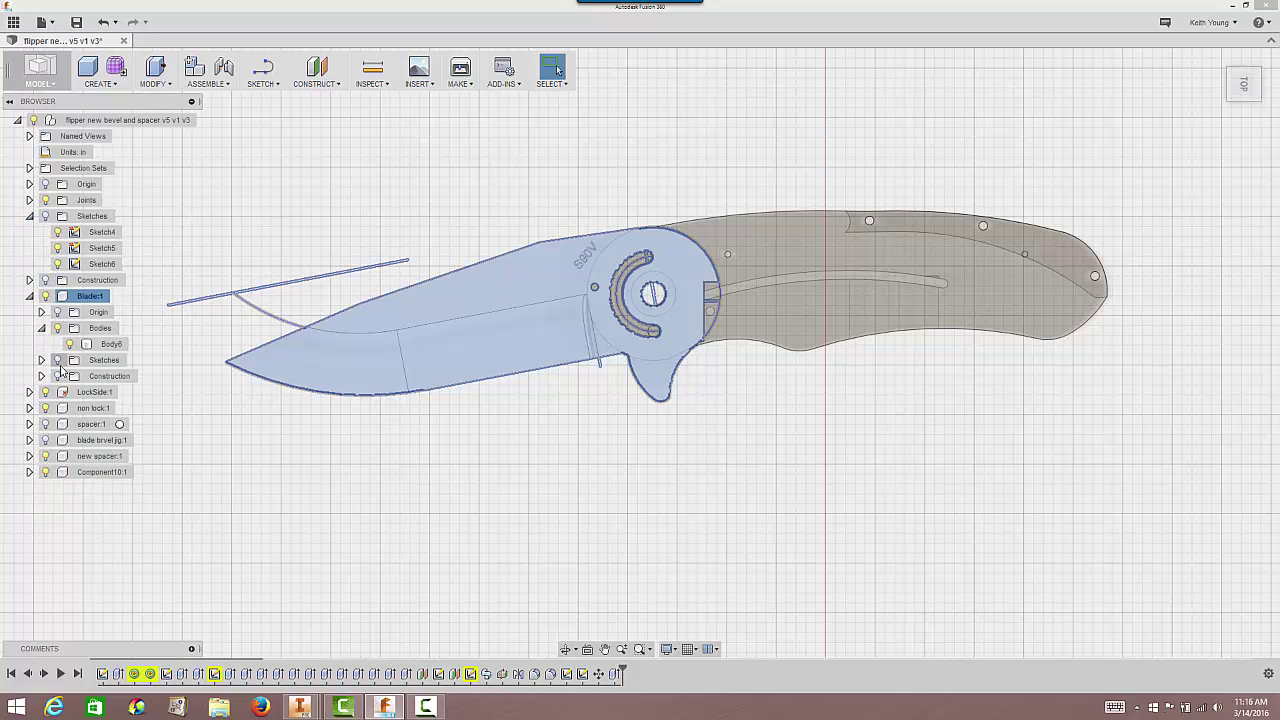
pyautogui.click(30, 392)
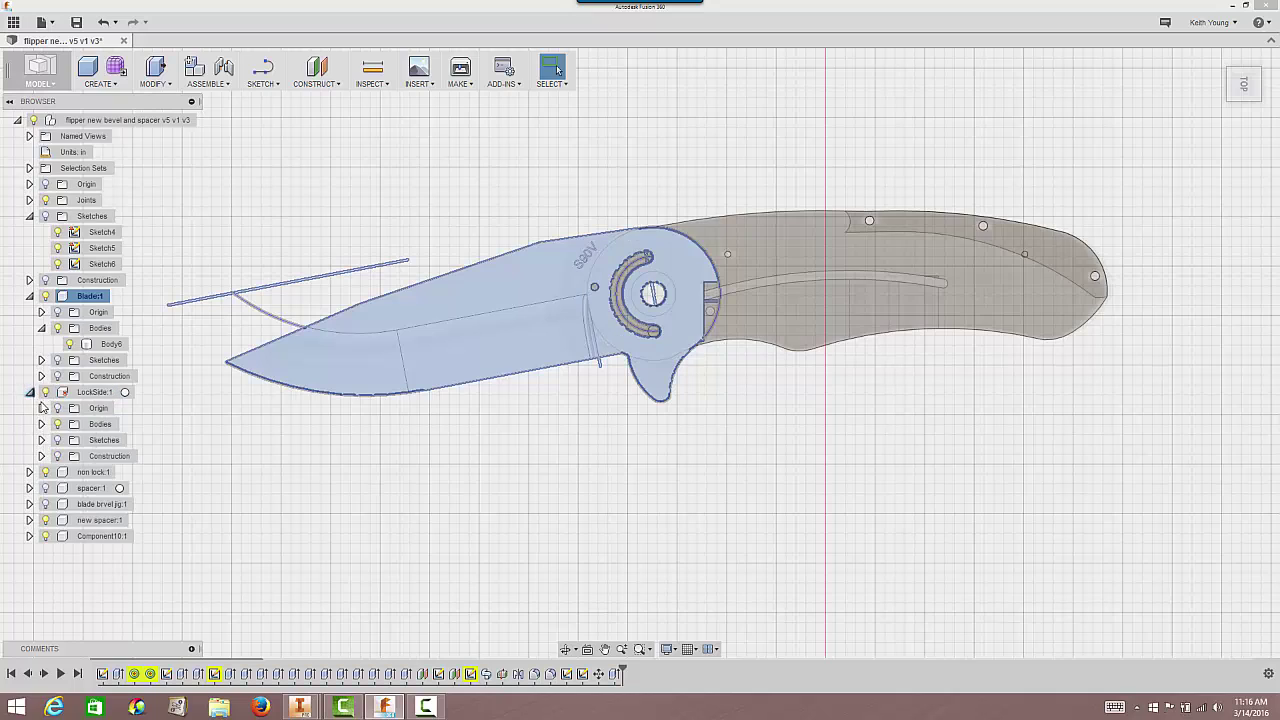
pyautogui.click(30, 473)
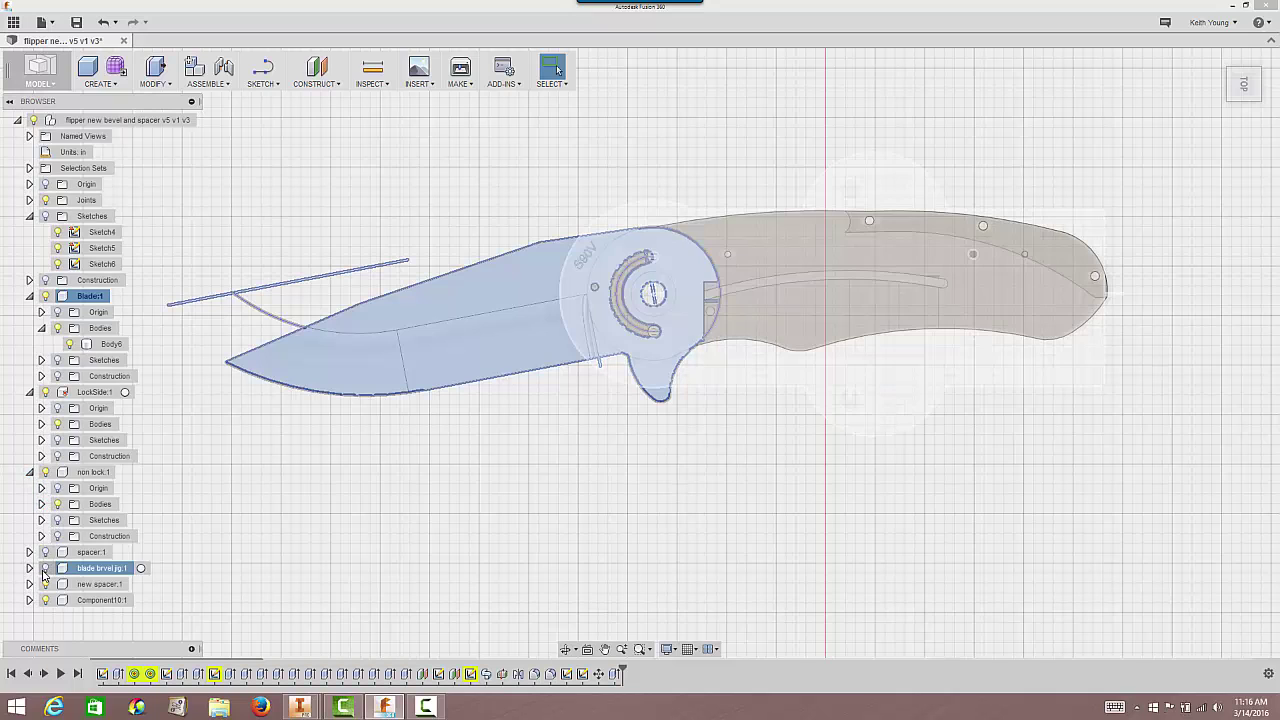
pyautogui.click(262, 430)
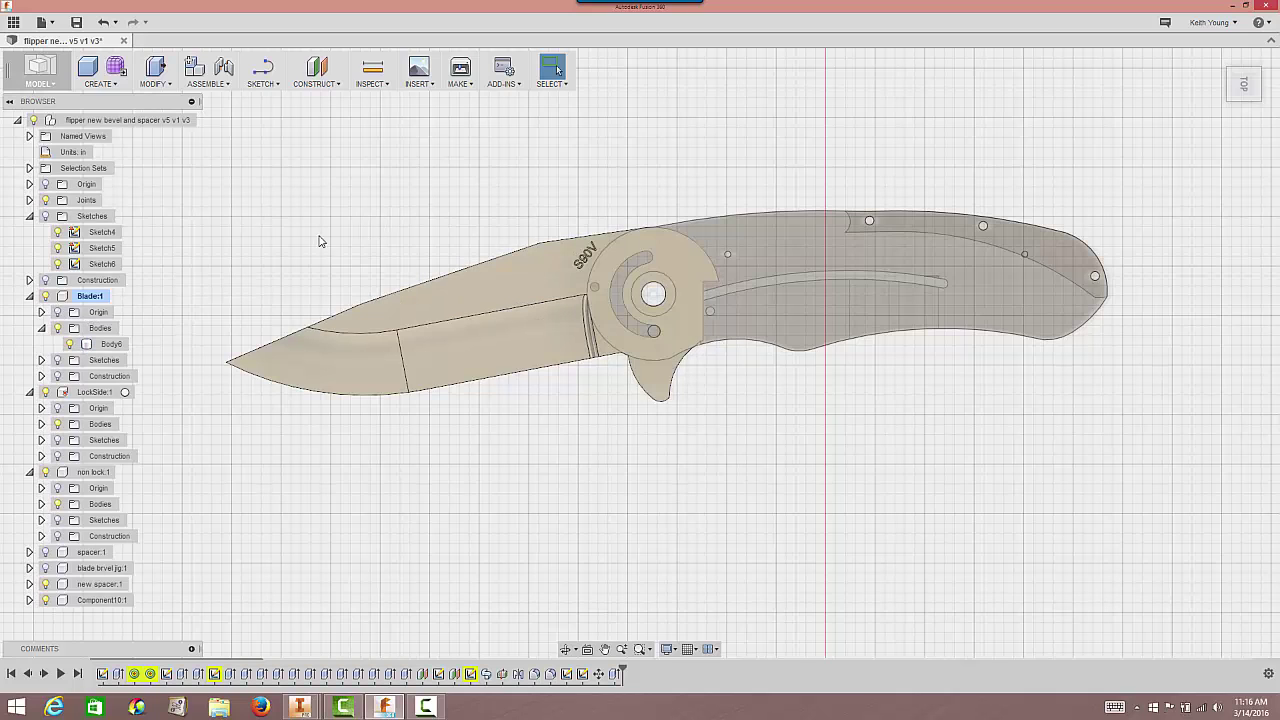
# Hide the LockSide:1 and non lock:1 handle bodies and the curved spacer, leaving only the blade.
pyautogui.rightClick(76, 298)
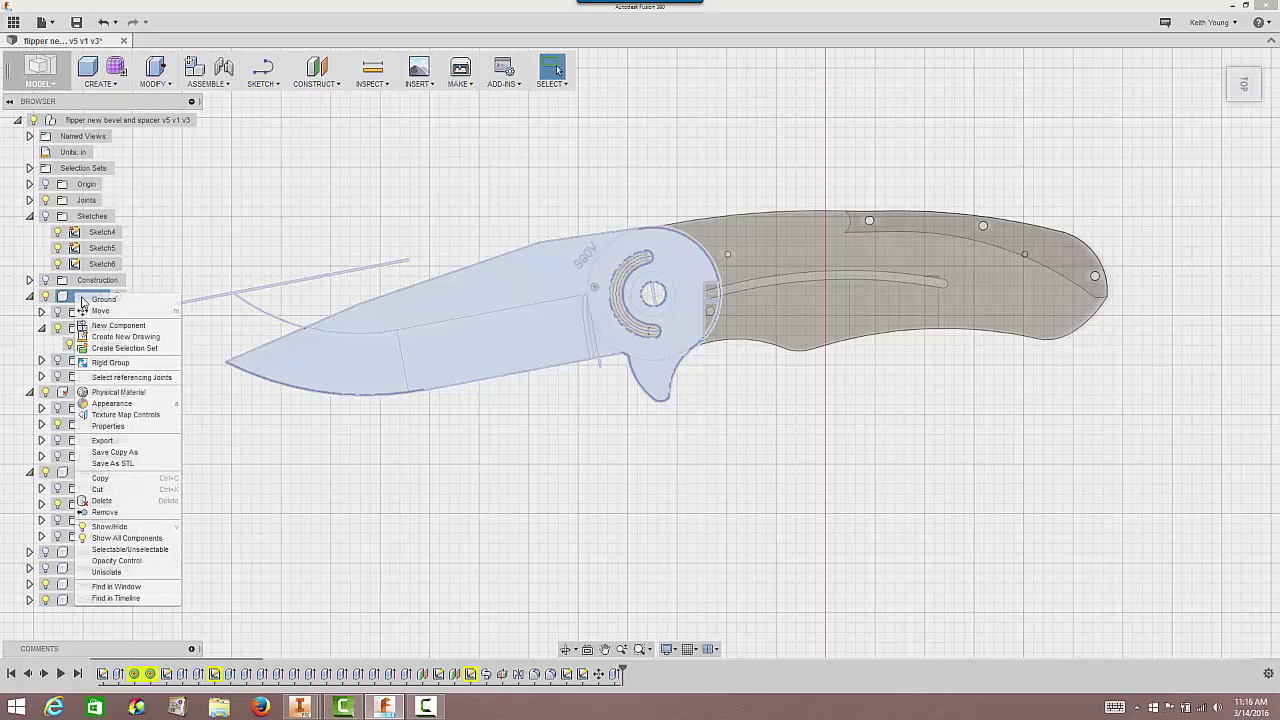
pyautogui.click(268, 448)
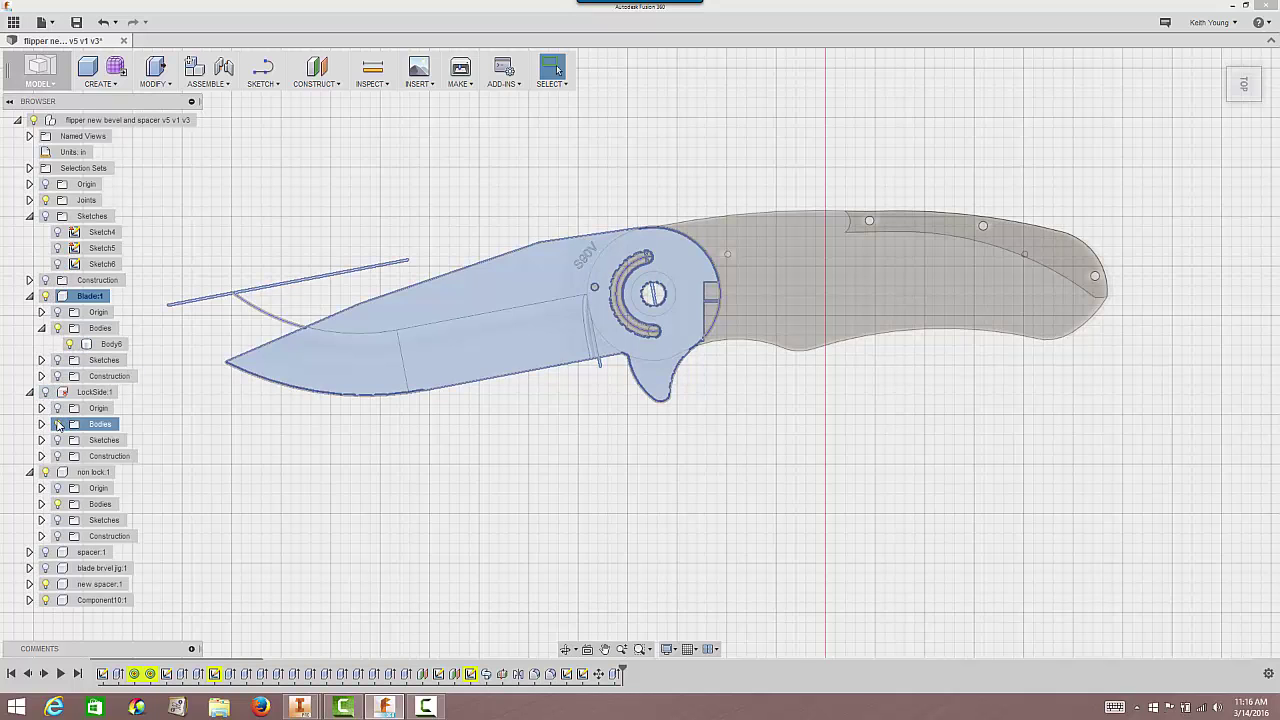
pyautogui.click(57, 425)
pyautogui.click(57, 504)
pyautogui.click(45, 584)
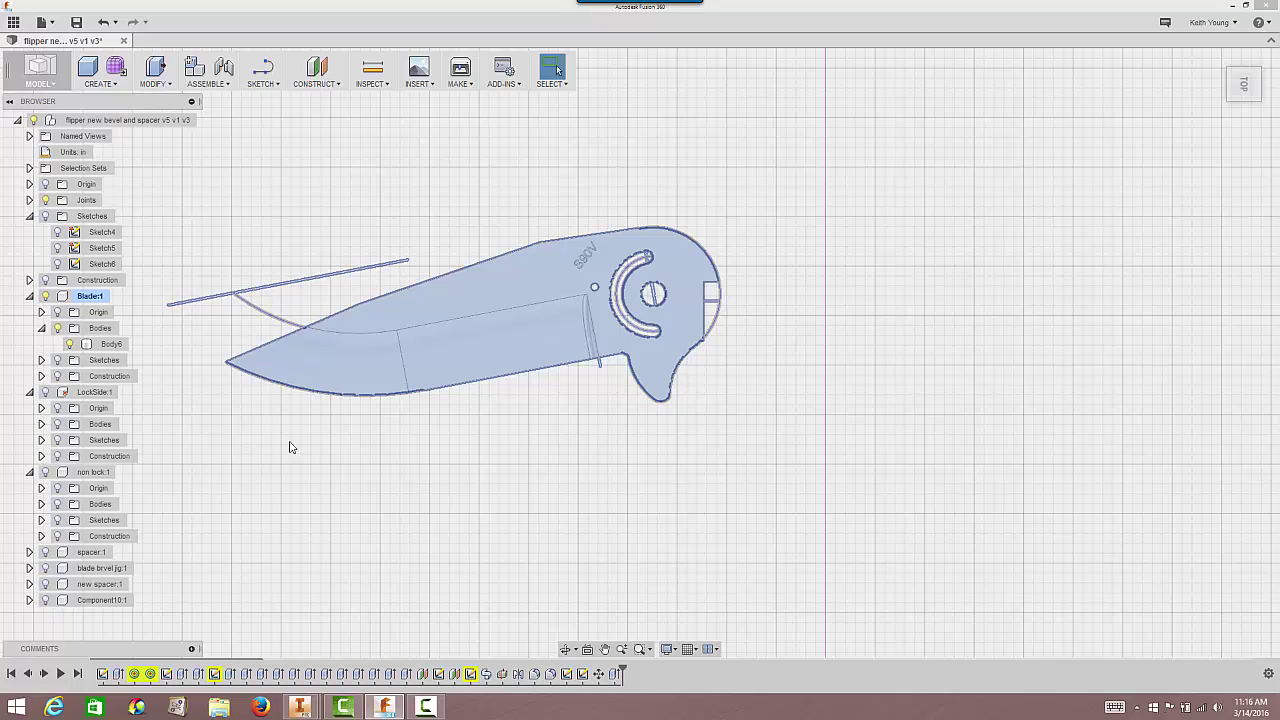
# Orbit the blade between top, underside and a tilted view showing its thickness.
pyautogui.moveTo(314, 446)
pyautogui.keyDown('shift'); pyautogui.mouseDown(button='middle')
pyautogui.moveTo(317, 434)
pyautogui.moveTo(315, 488)
pyautogui.mouseUp(button='middle'); pyautogui.keyUp('shift')
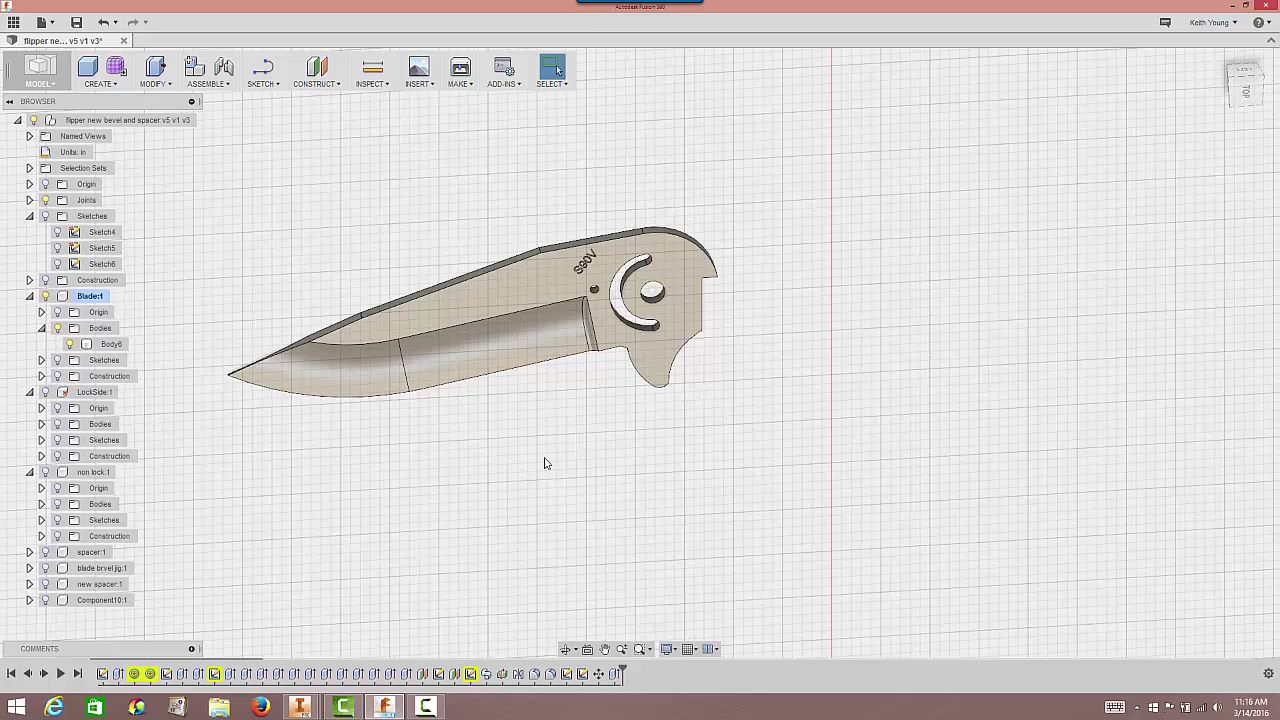
pyautogui.moveTo(526, 457)
pyautogui.keyDown('shift'); pyautogui.mouseDown(button='middle')
pyautogui.moveTo(517, 394)
pyautogui.moveTo(529, 435)
pyautogui.moveTo(629, 431)
pyautogui.mouseUp(button='middle'); pyautogui.keyUp('shift')
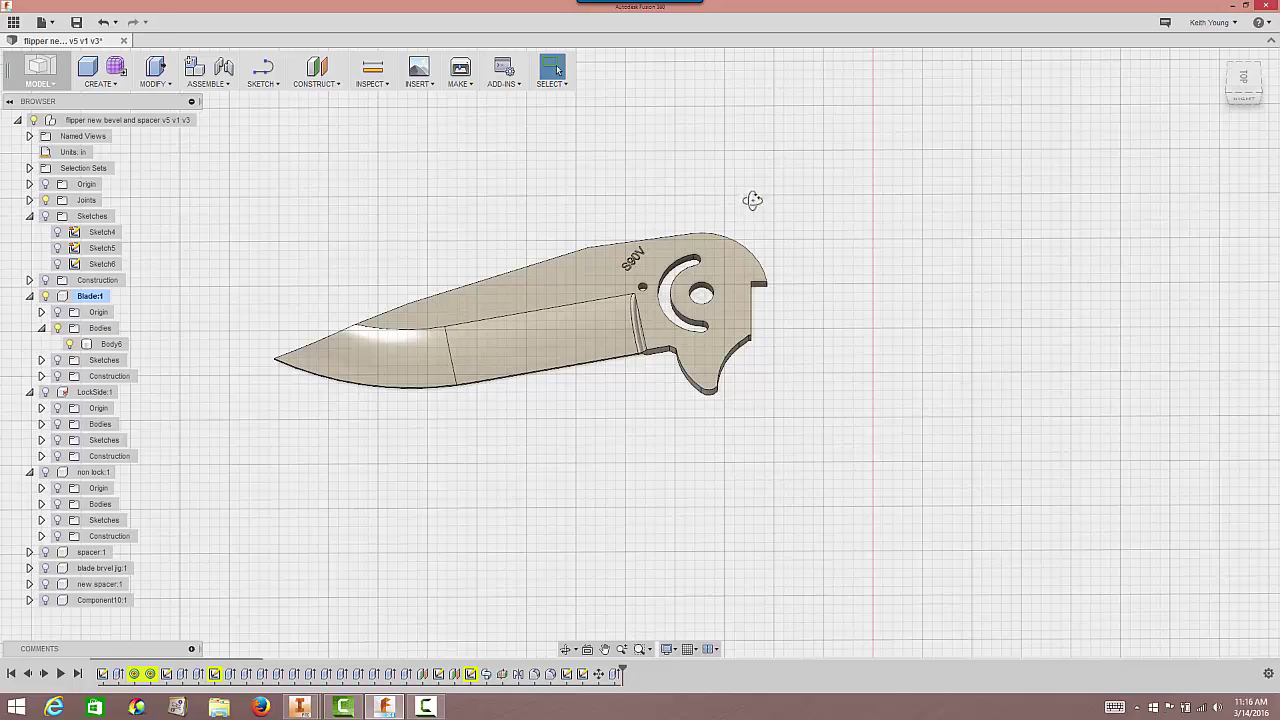
pyautogui.keyDown('shift'); pyautogui.moveTo(752, 197); pyautogui.dragTo(780, 218, button='middle'); pyautogui.keyUp('shift')
pyautogui.press('Escape')
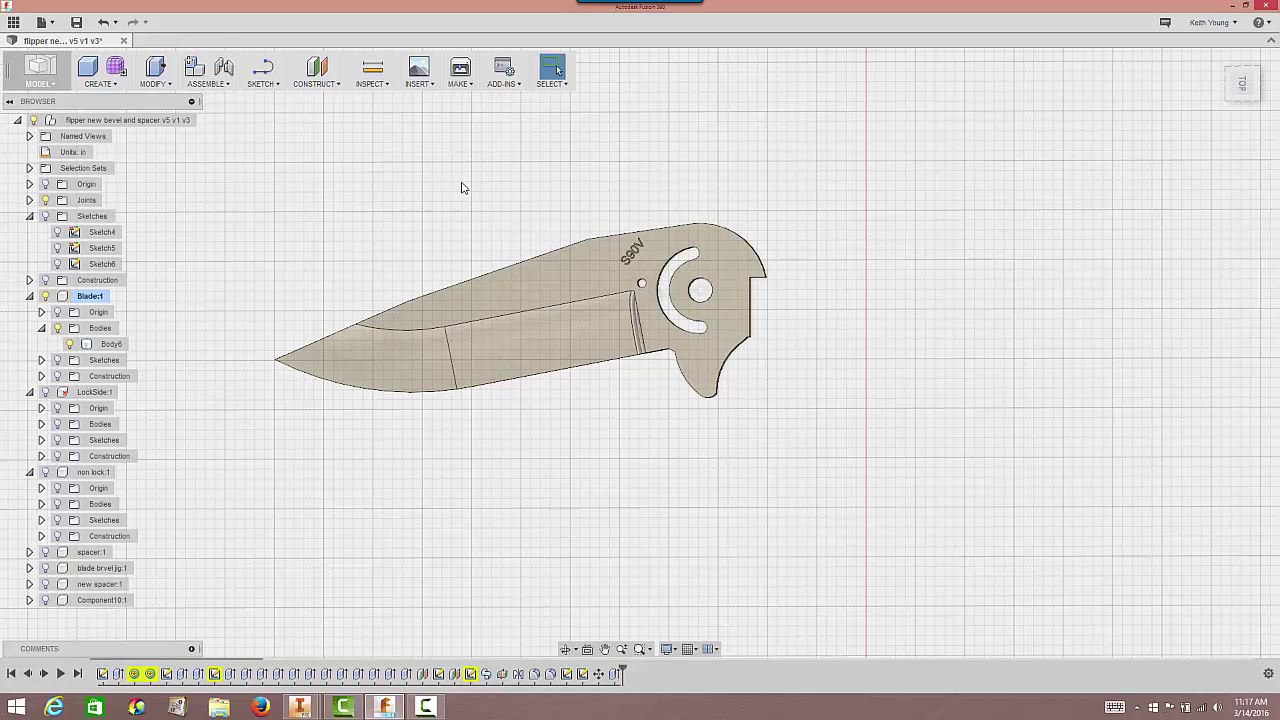
pyautogui.keyDown('shift'); pyautogui.moveTo(446, 183); pyautogui.dragTo(520, 254, button='middle'); pyautogui.keyUp('shift')
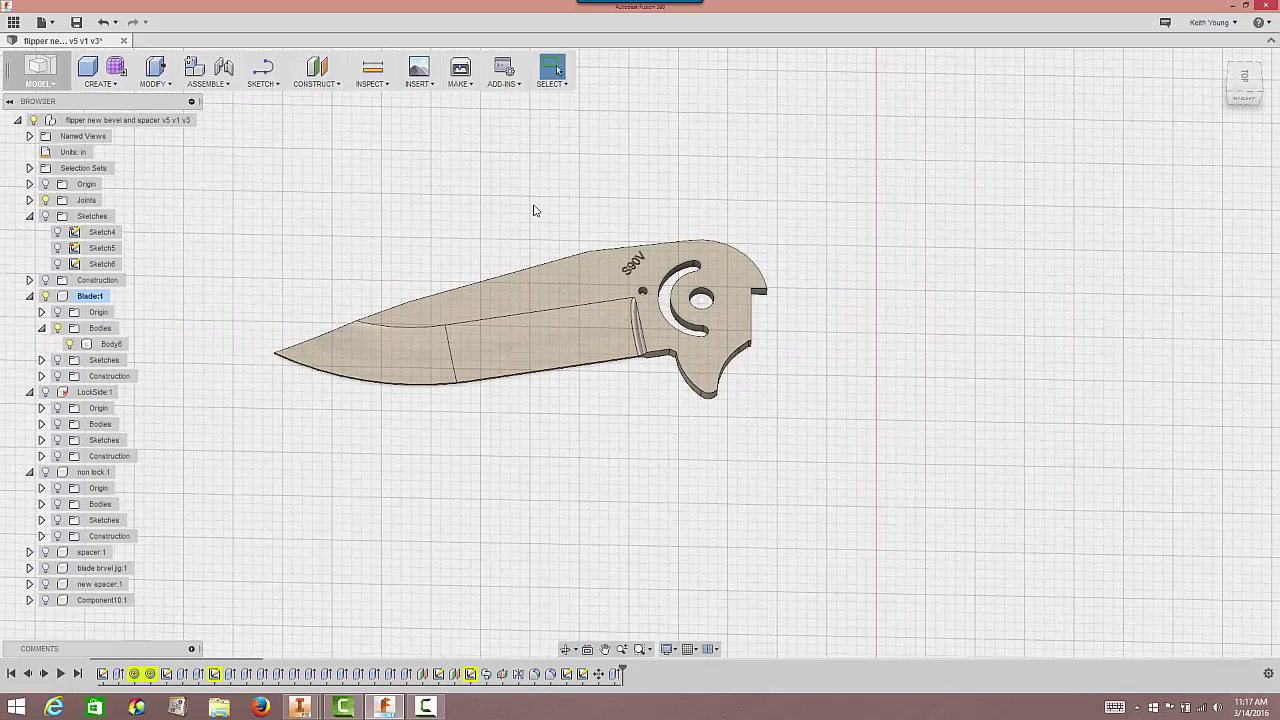
pyautogui.keyDown('shift'); pyautogui.moveTo(532, 210); pyautogui.dragTo(513, 219, button='middle'); pyautogui.keyUp('shift')
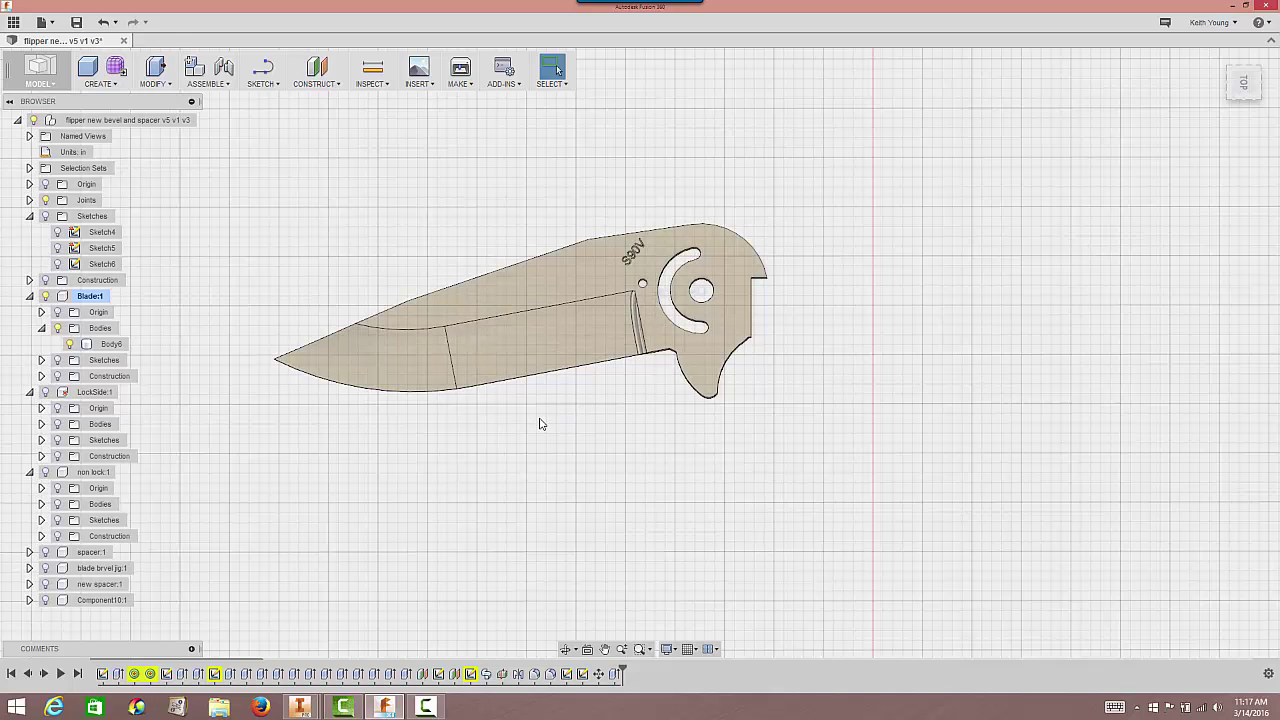
pyautogui.keyDown('shift'); pyautogui.moveTo(539, 424); pyautogui.dragTo(541, 360, button='middle'); pyautogui.keyUp('shift')
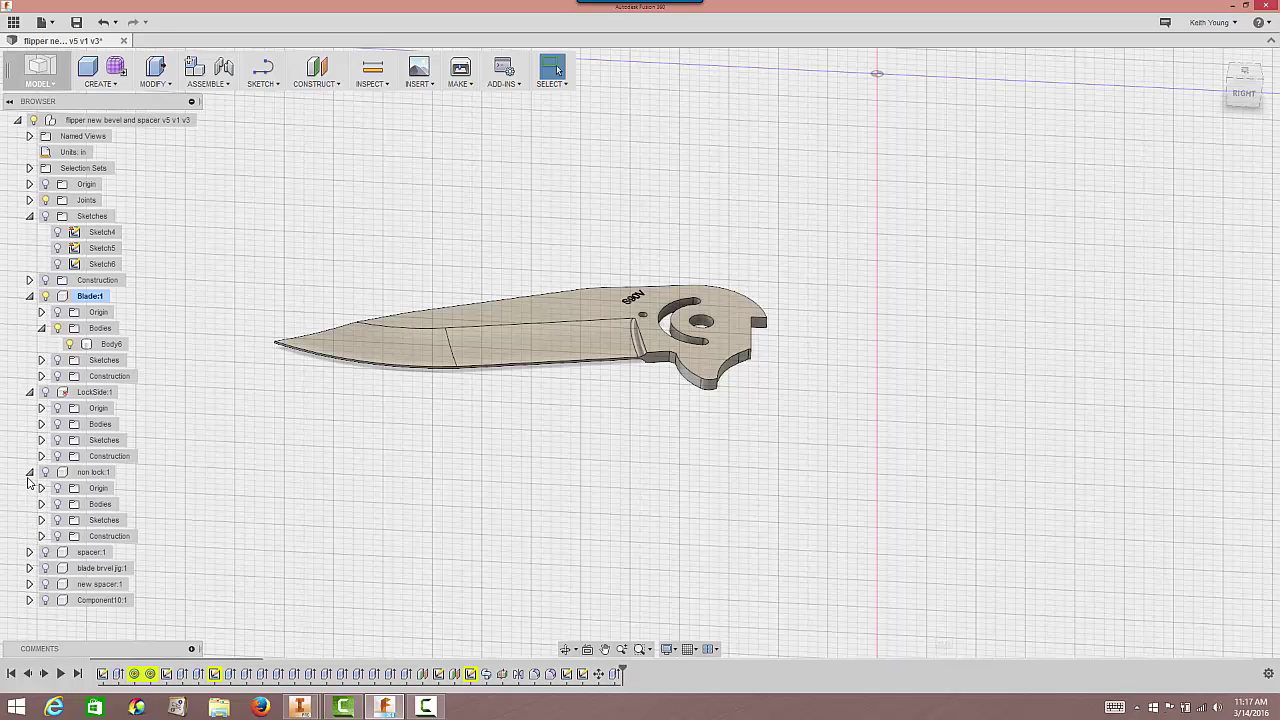
# Collapse LockSide:1, non lock:1, Blade:1 and the Sketches folder in the browser.
pyautogui.click(29, 392)
pyautogui.click(29, 408)
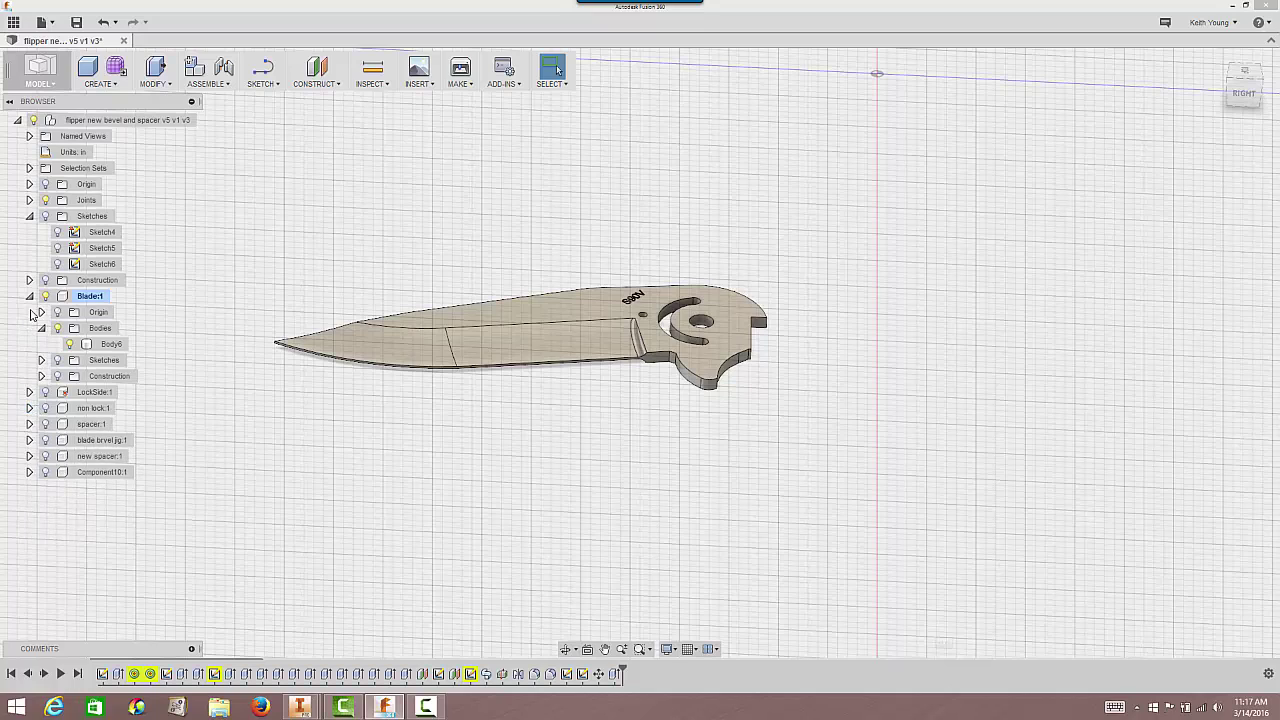
pyautogui.click(30, 296)
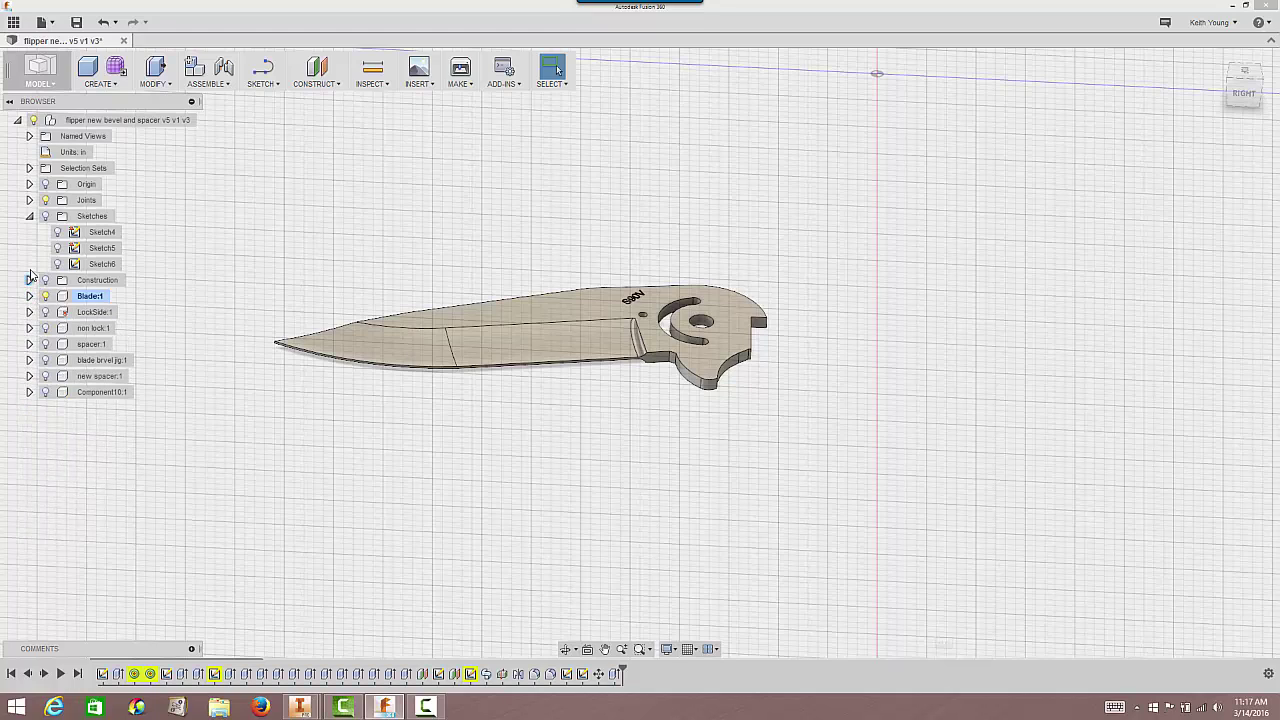
pyautogui.click(29, 216)
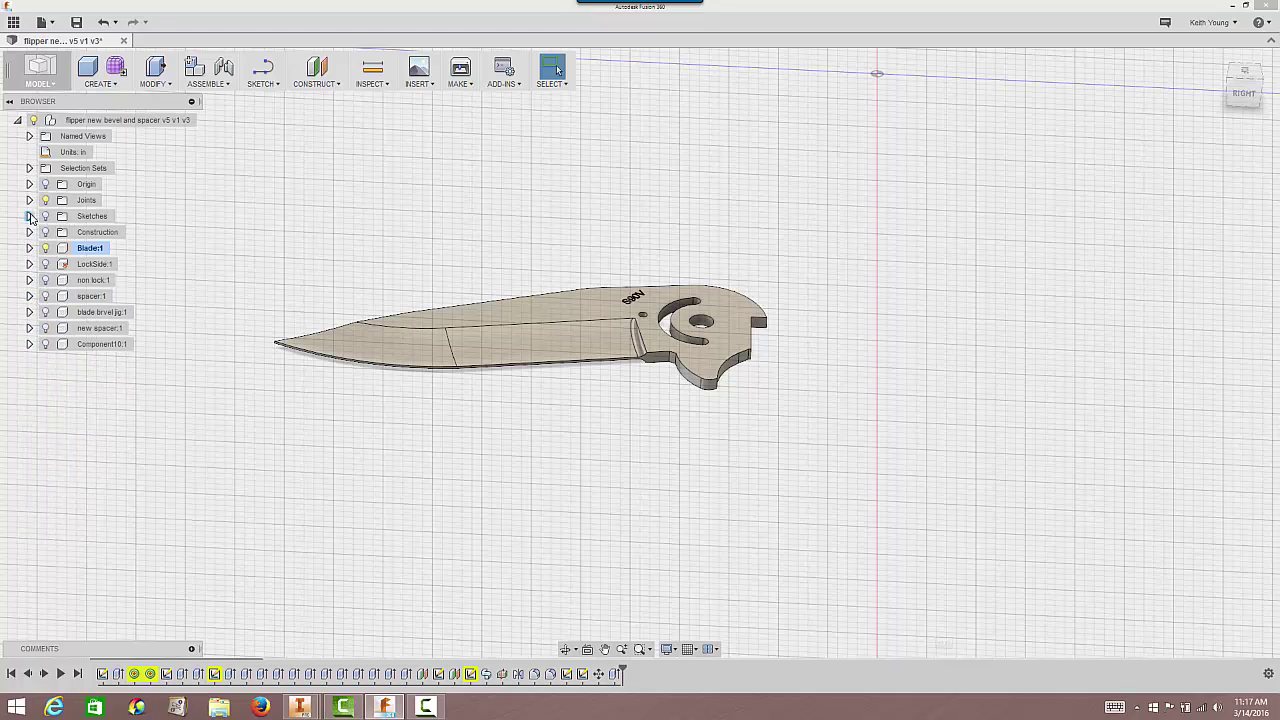
# Add a new empty component to the root and name it 'soft jaws'.
pyautogui.rightClick(125, 125)
pyautogui.click(158, 148)
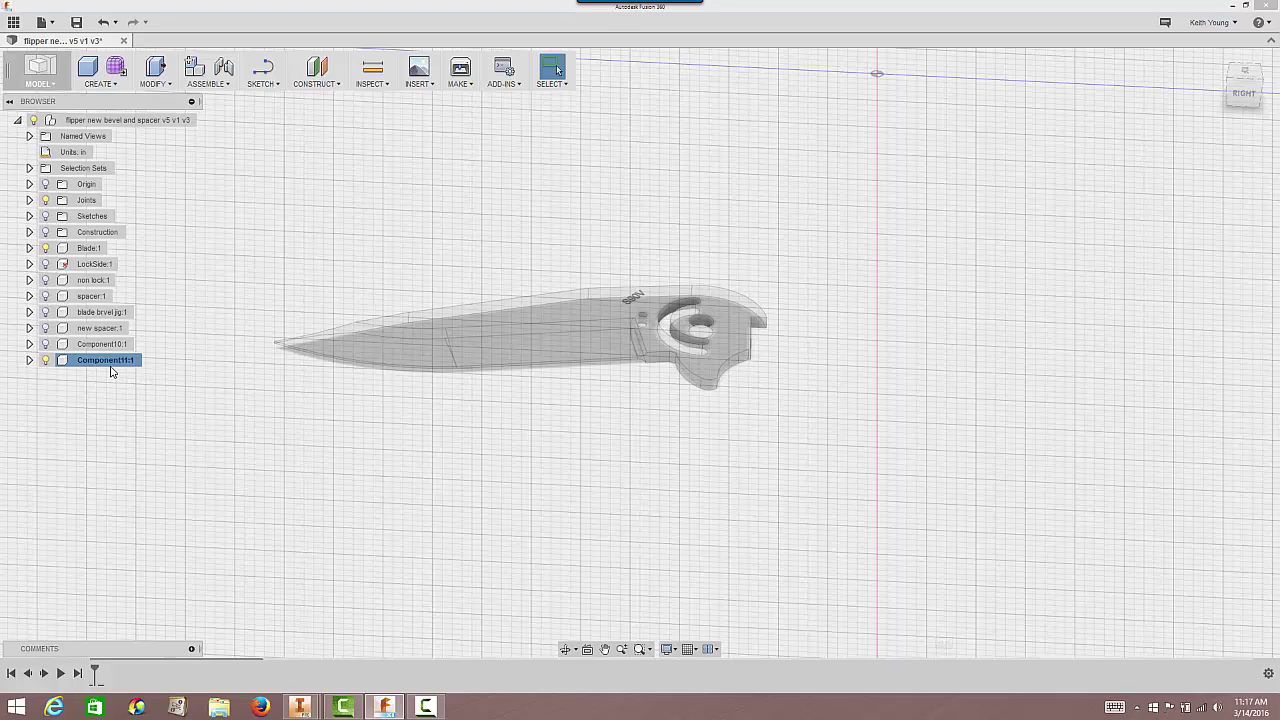
pyautogui.doubleClick(111, 362)
pyautogui.write('soft j')
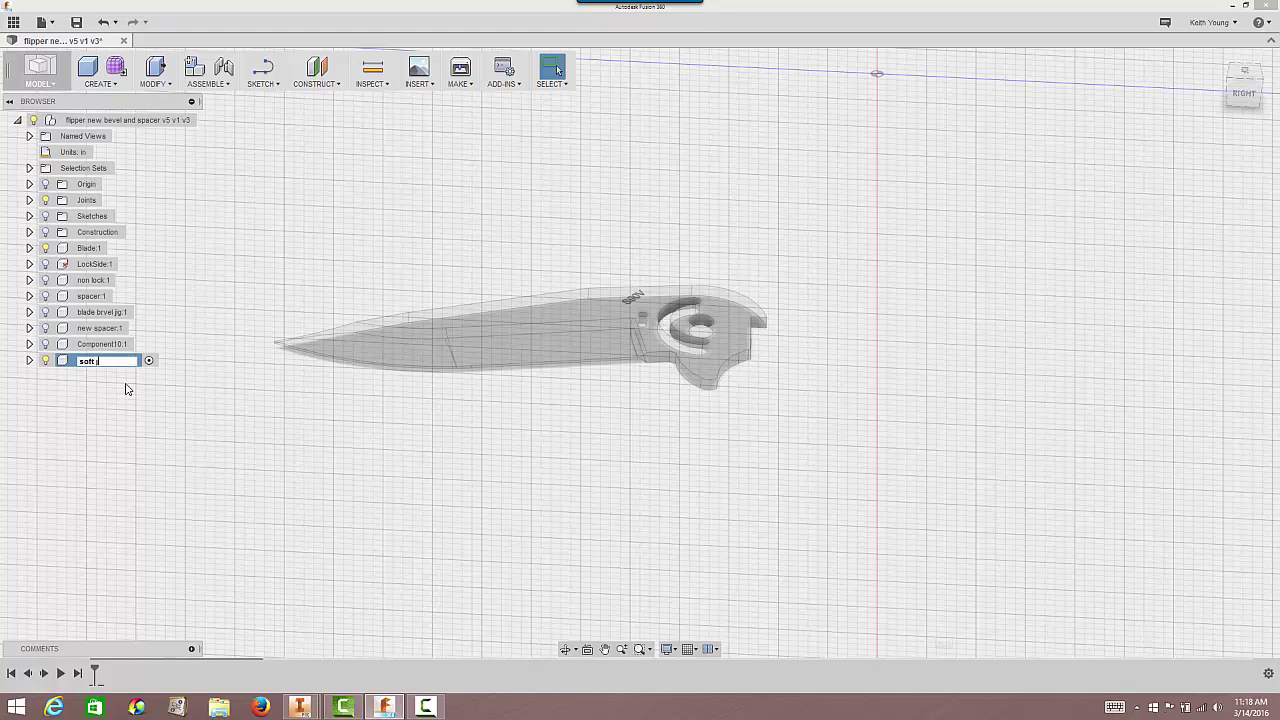
pyautogui.write('aws')
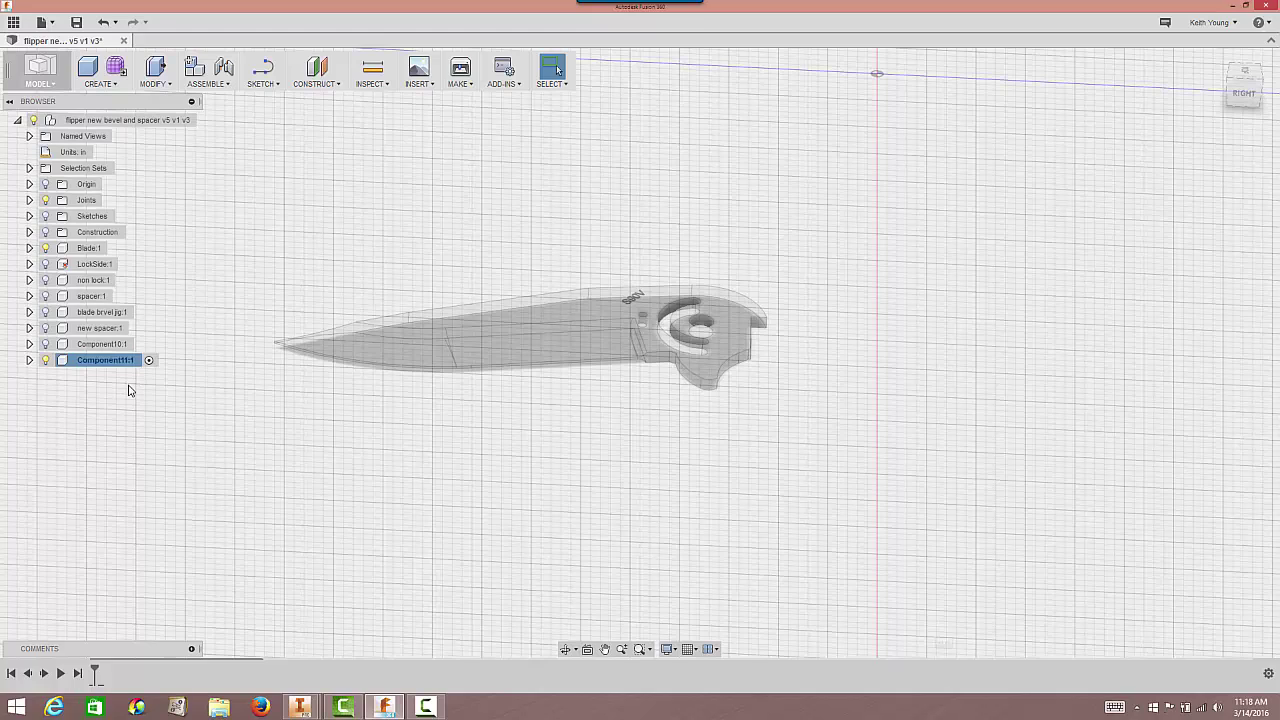
pyautogui.press('Return')
pyautogui.click(30, 361)
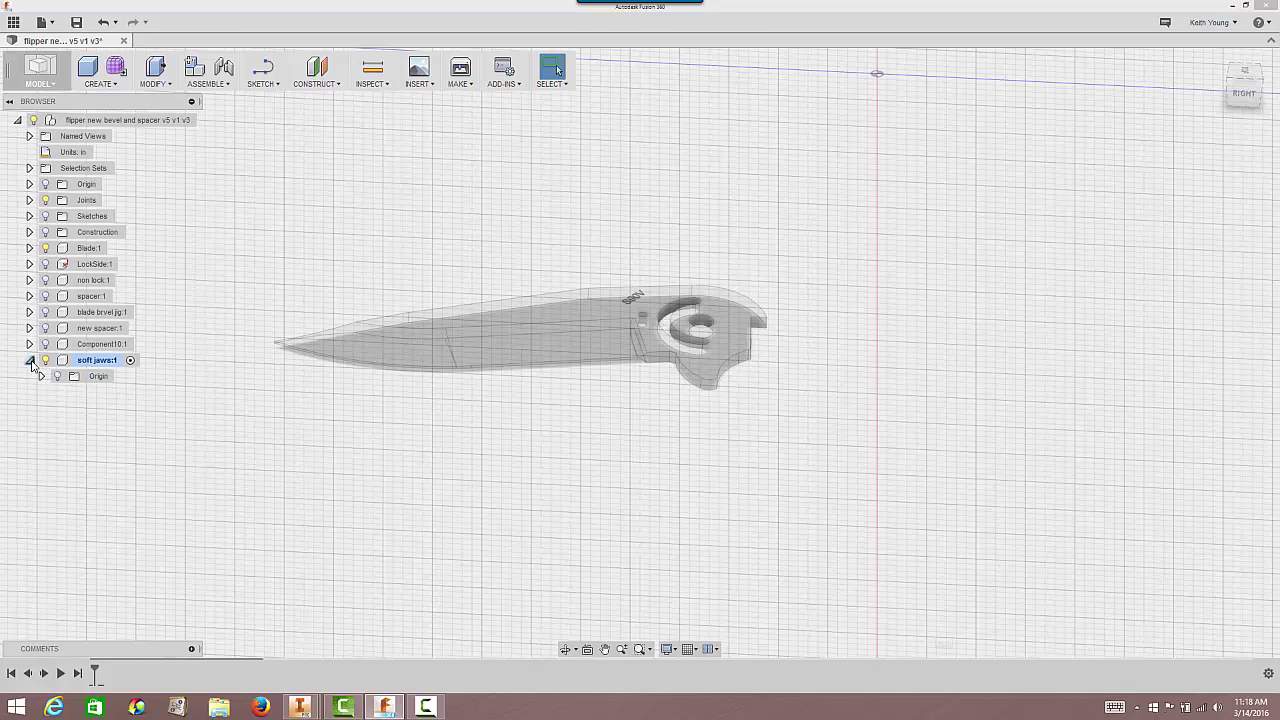
pyautogui.click(40, 376)
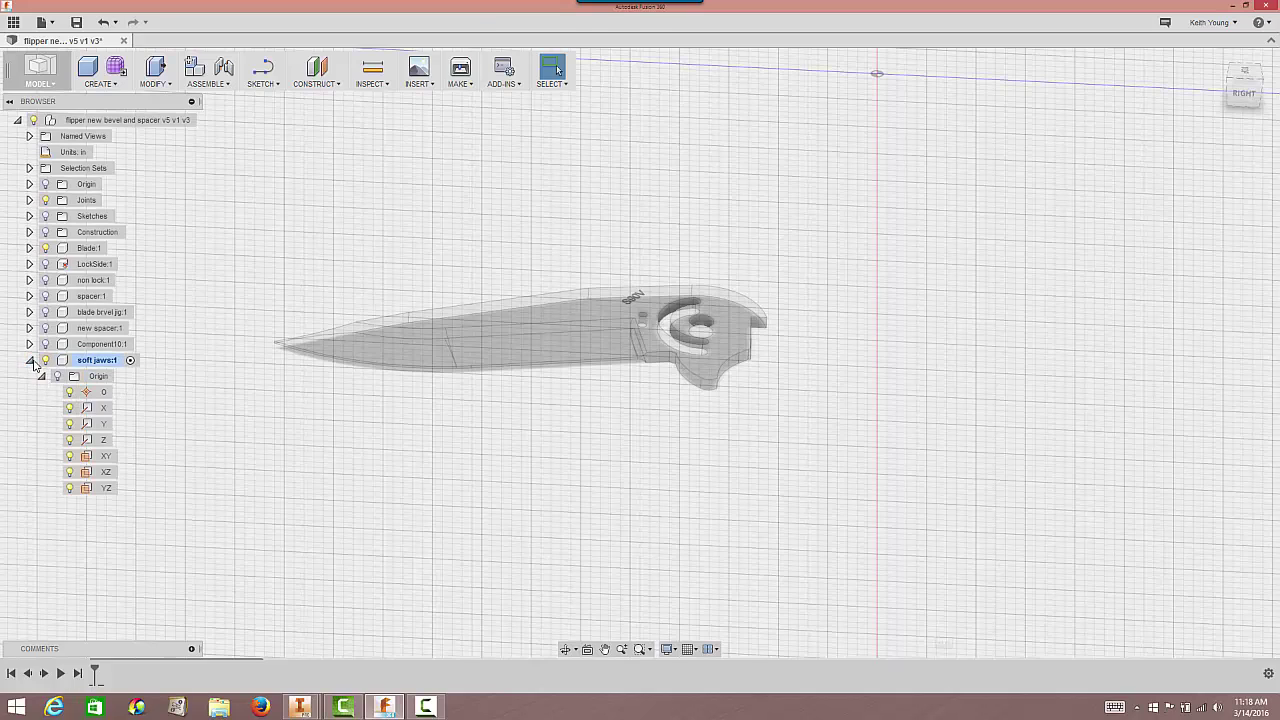
pyautogui.click(30, 361)
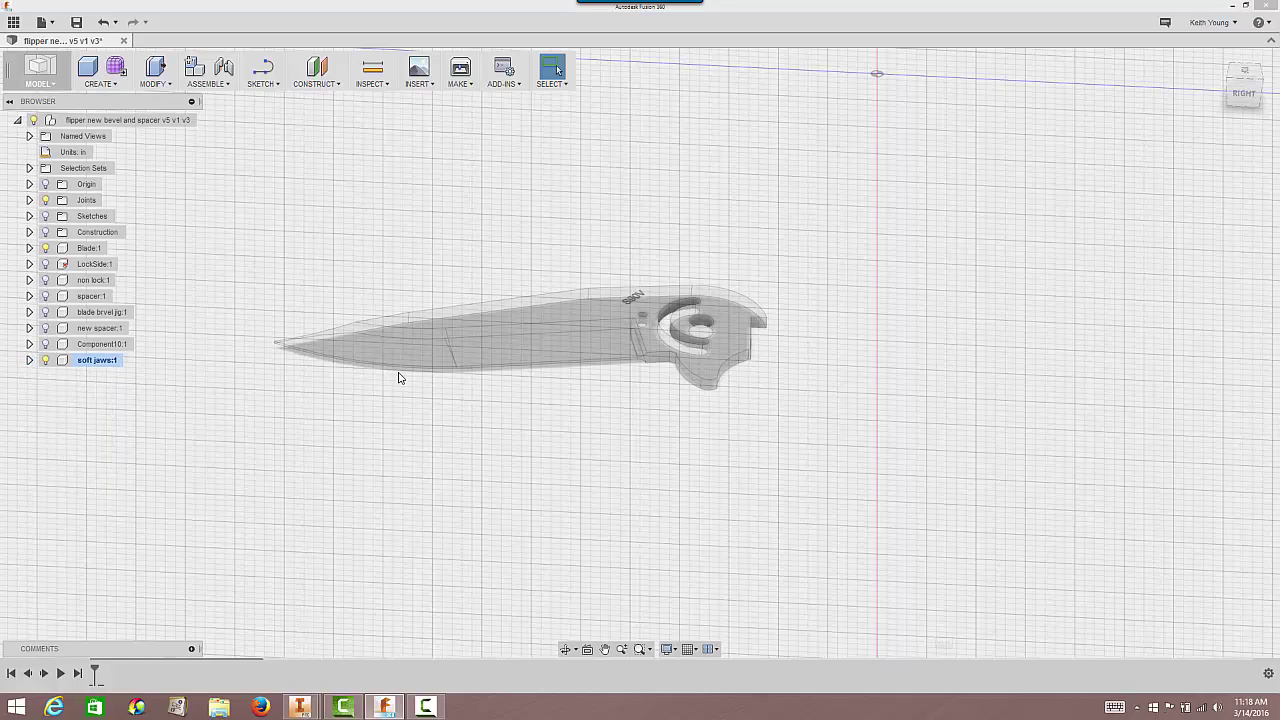
pyautogui.moveTo(271, 423)
pyautogui.keyDown('shift'); pyautogui.mouseDown(button='middle')
pyautogui.moveTo(274, 434)
pyautogui.moveTo(271, 409)
pyautogui.mouseUp(button='middle'); pyautogui.keyUp('shift')
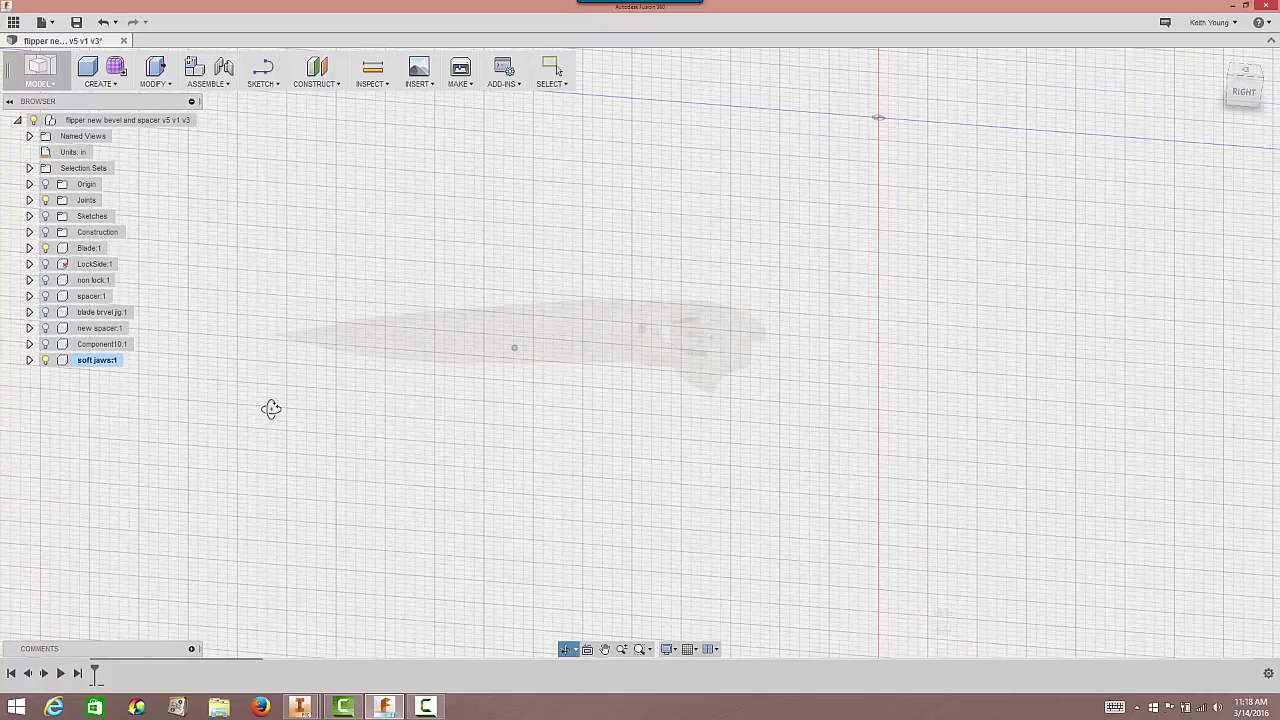
# Start a new sketch in soft jaws:1 on an origin plane.
pyautogui.click(100, 362)
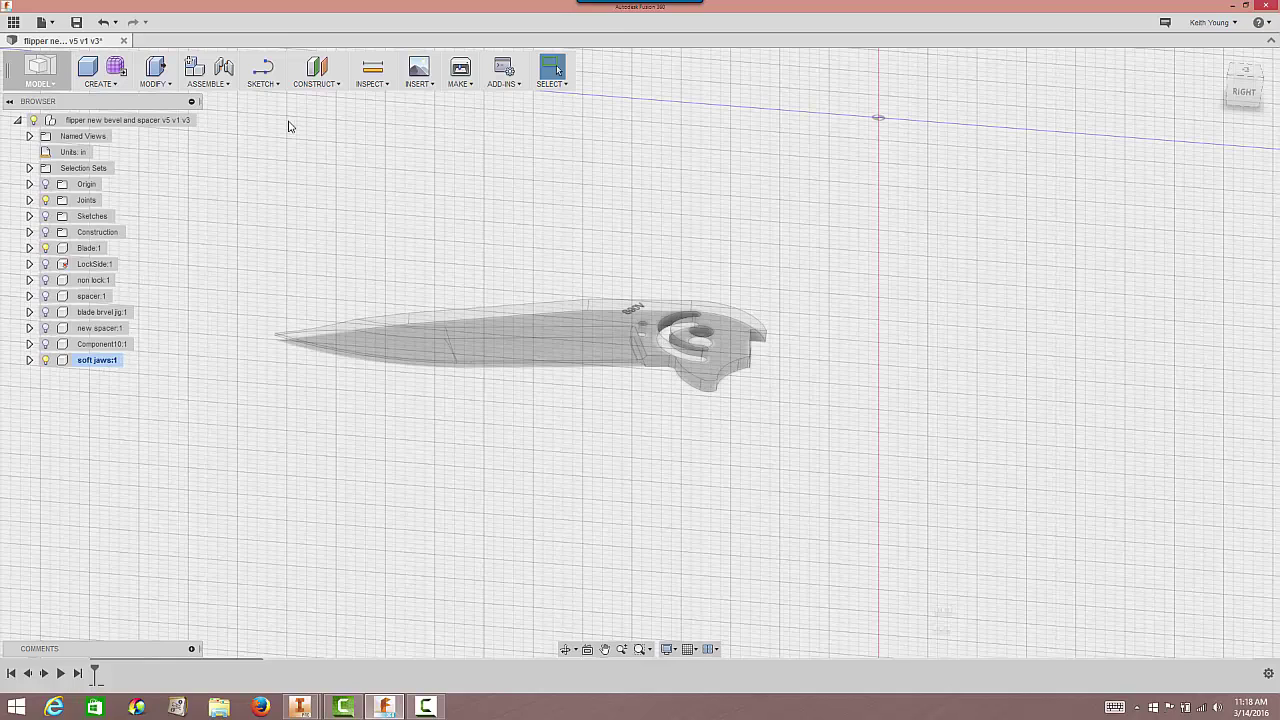
pyautogui.click(262, 78)
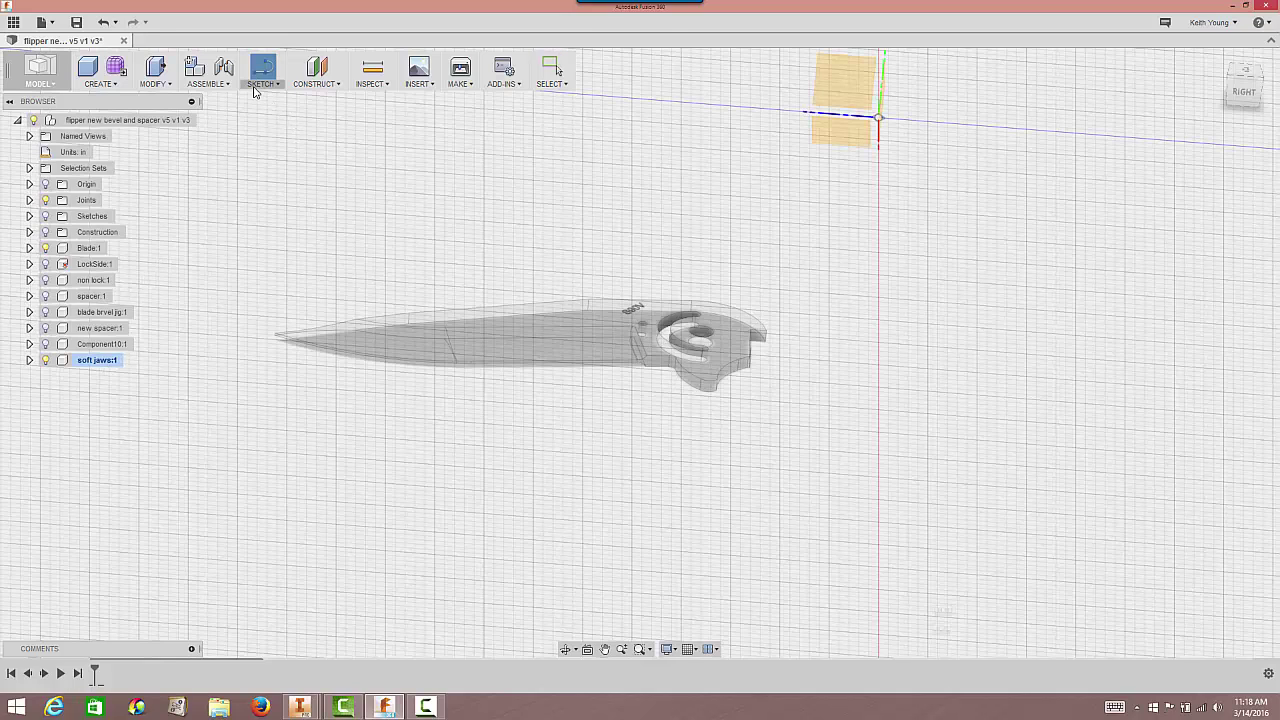
pyautogui.click(263, 84)
pyautogui.click(271, 99)
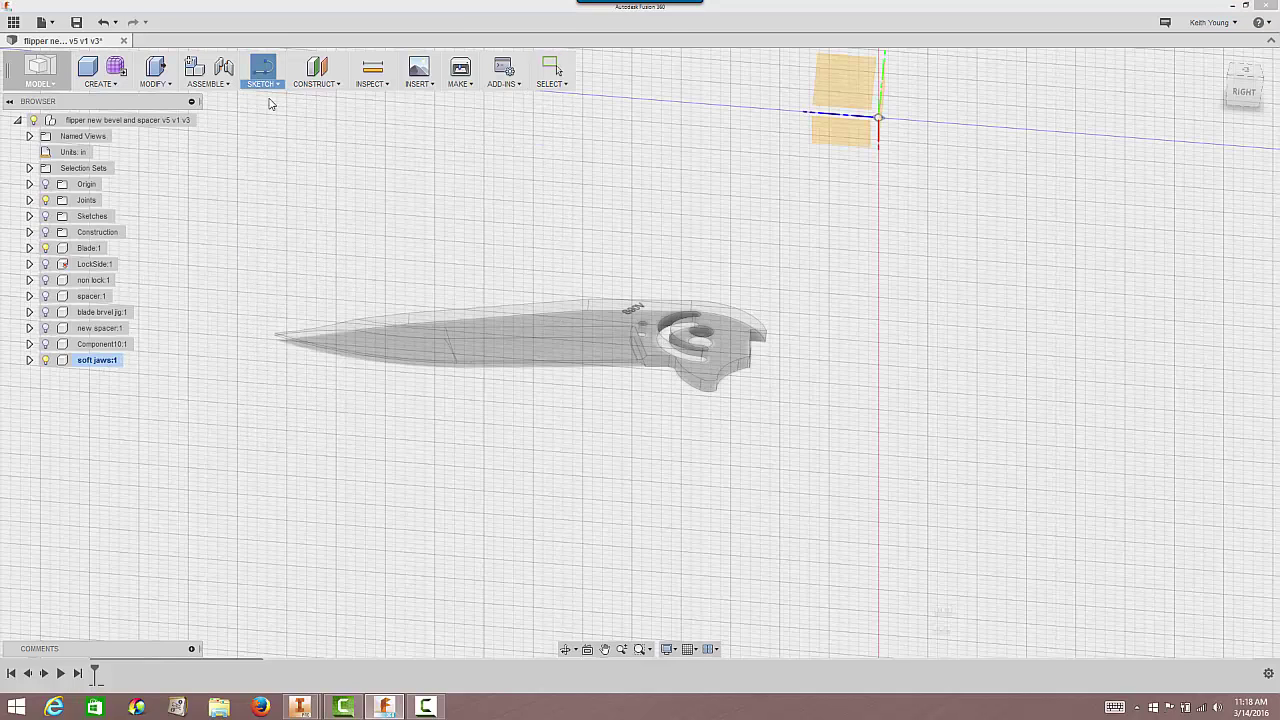
pyautogui.moveTo(746, 203)
pyautogui.keyDown('shift'); pyautogui.mouseDown(button='middle')
pyautogui.moveTo(749, 217)
pyautogui.moveTo(760, 174)
pyautogui.moveTo(730, 400)
pyautogui.moveTo(758, 243)
pyautogui.mouseUp(button='middle'); pyautogui.keyUp('shift')
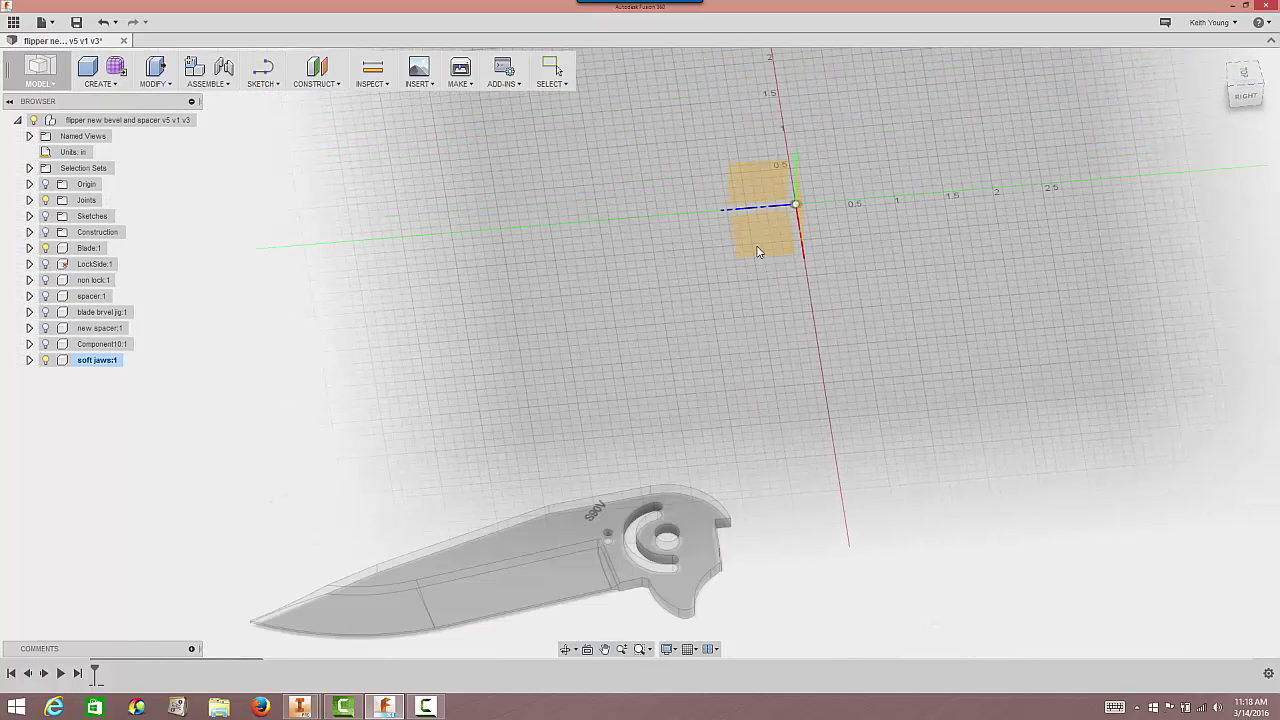
pyautogui.click(758, 243)
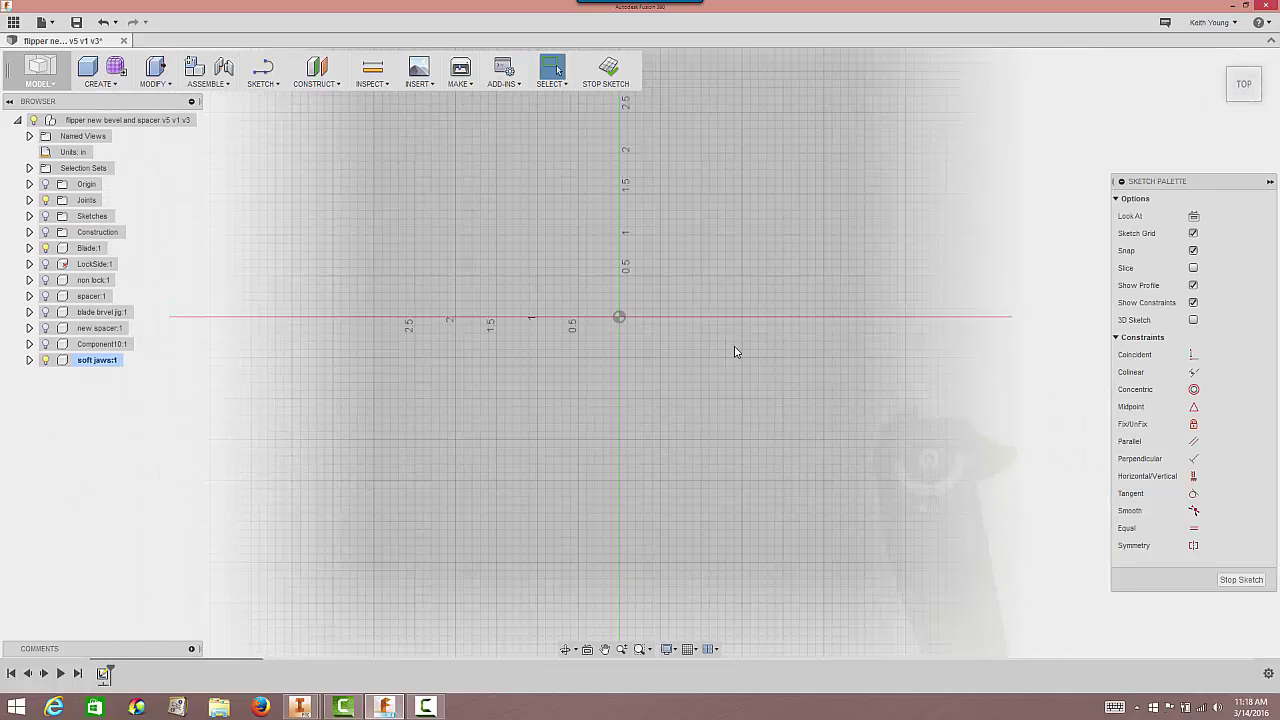
pyautogui.scroll(-1, 737, 351)
pyautogui.moveTo(737, 351); pyautogui.dragTo(651, 263, button='middle')
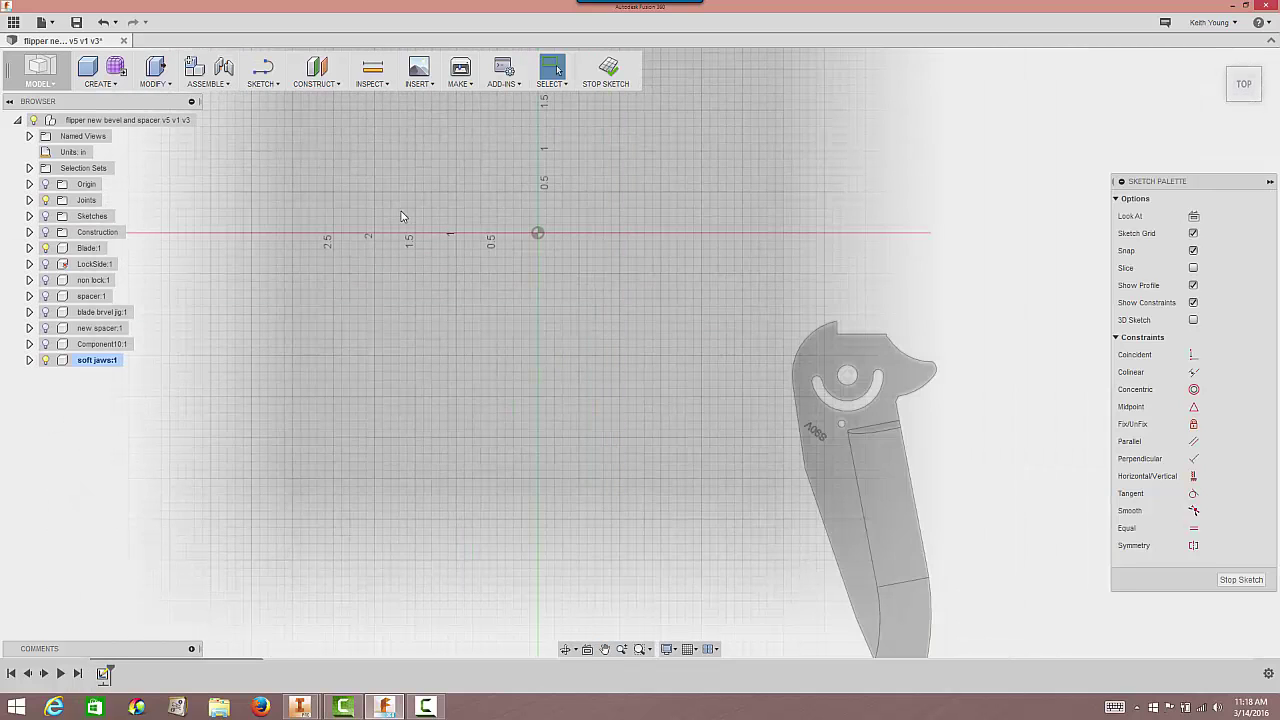
# Draw a 2-point rectangle 6 in tall and 1.5 in wide left of the origin.
pyautogui.click(258, 84)
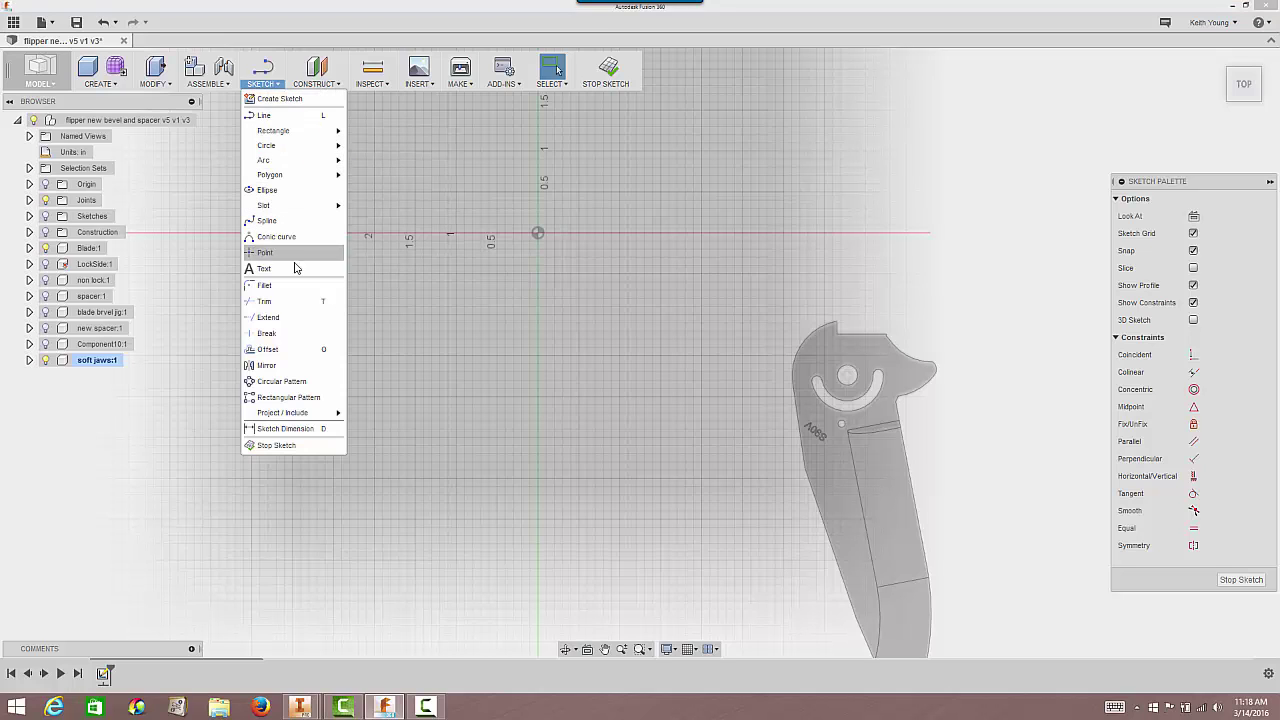
pyautogui.moveTo(271, 132)
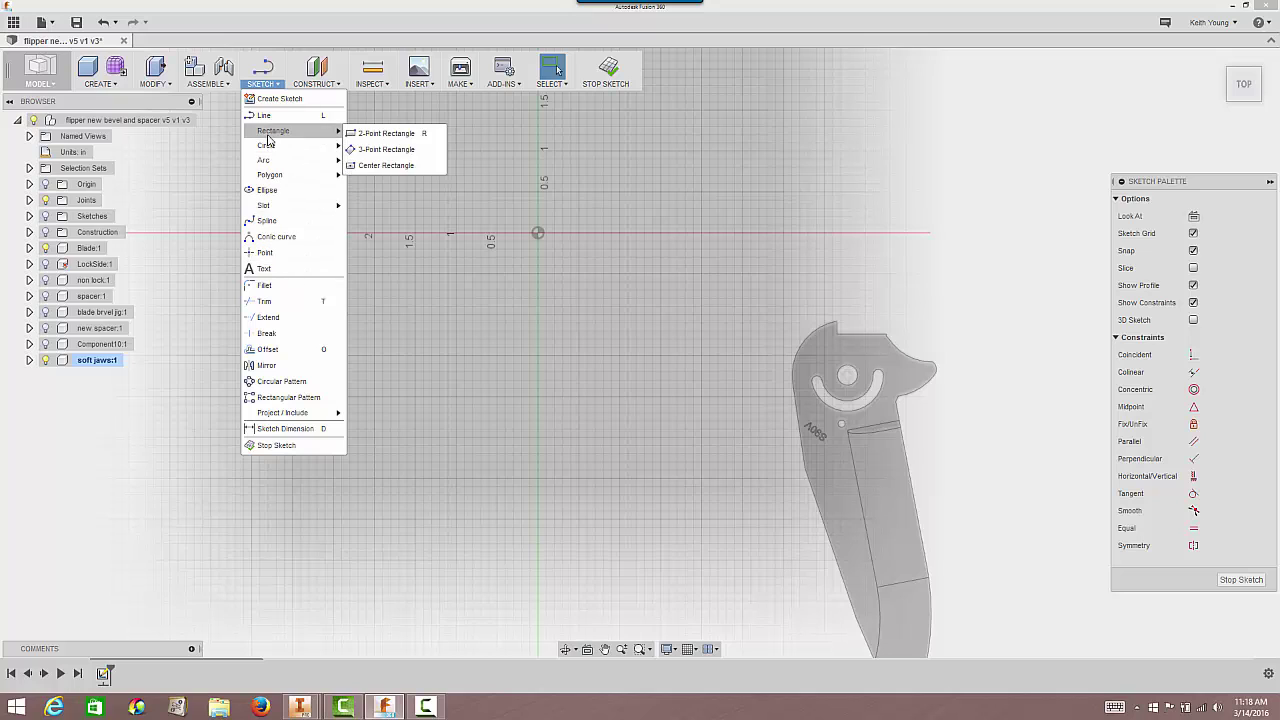
pyautogui.click(397, 134)
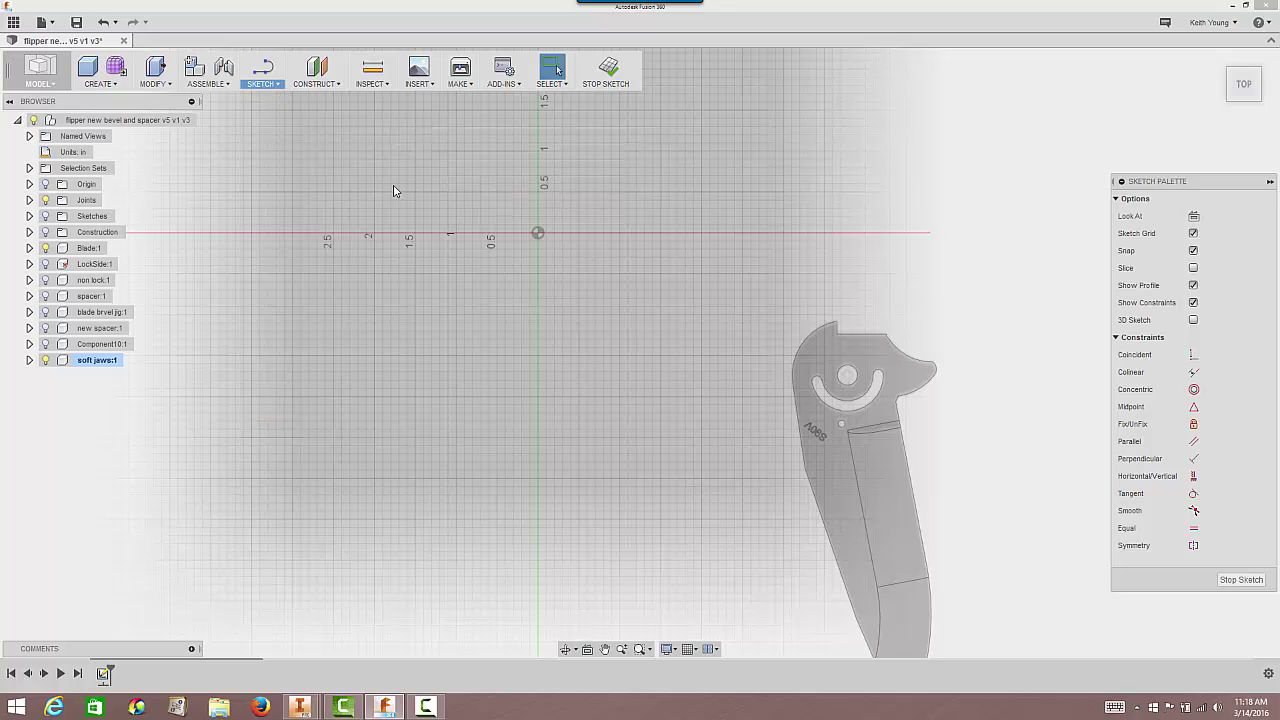
pyautogui.click(386, 274)
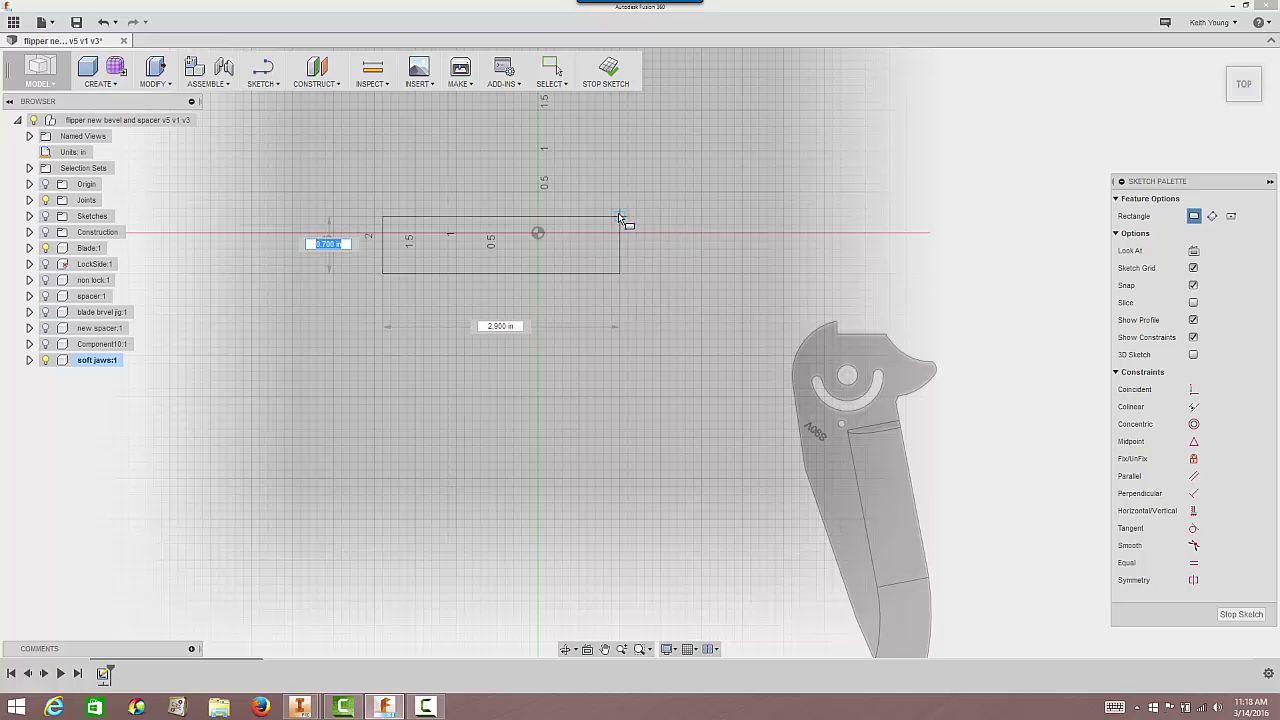
pyautogui.write('6')
pyautogui.press('Tab')
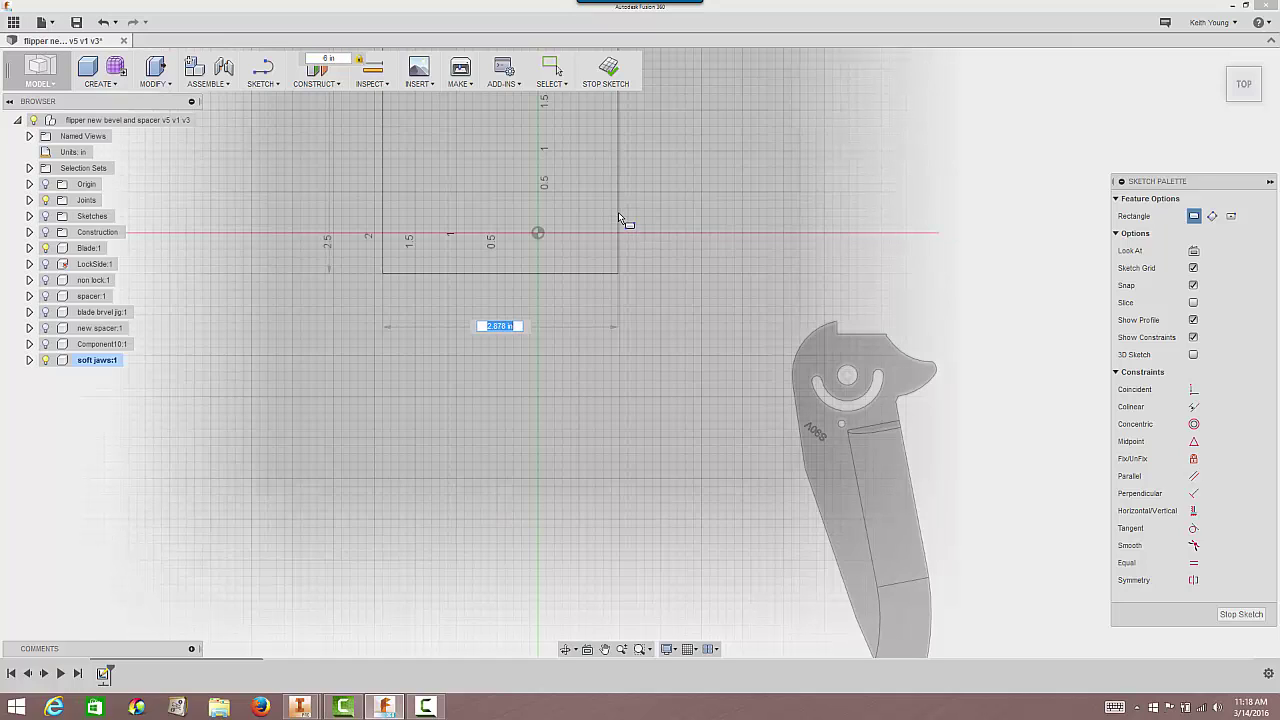
pyautogui.write('1.5')
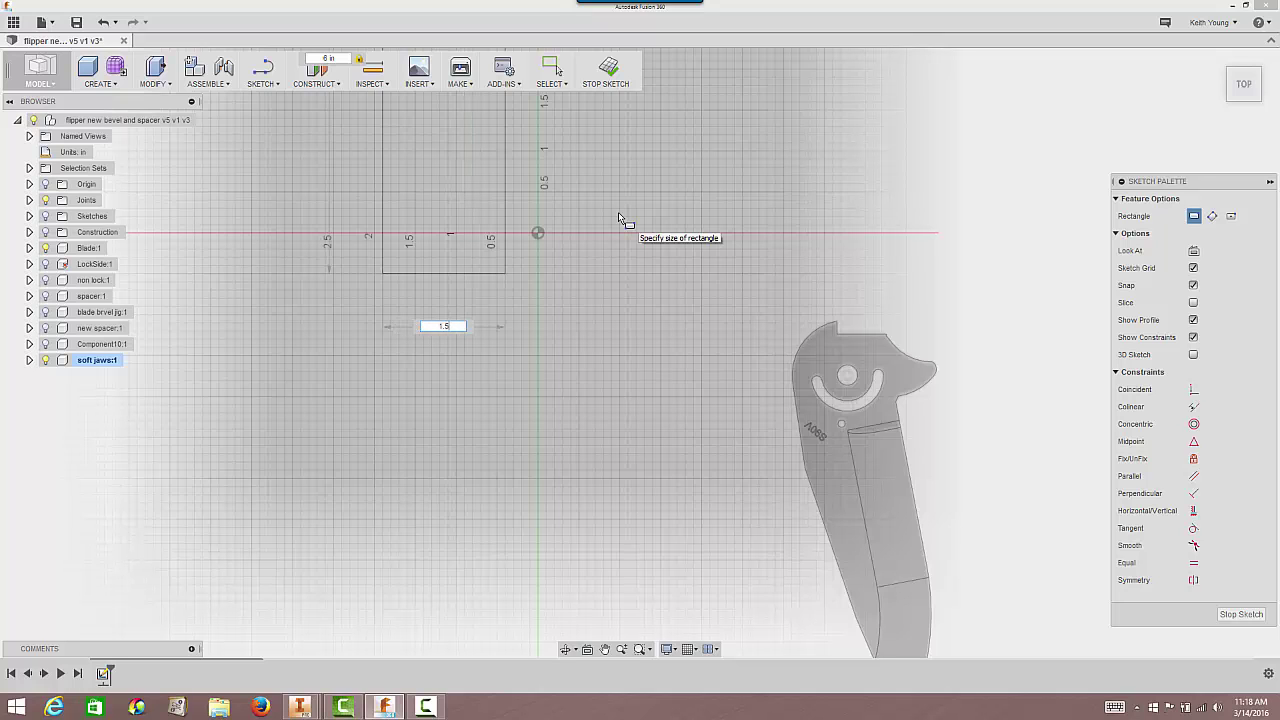
pyautogui.press('Return')
pyautogui.press('Escape')
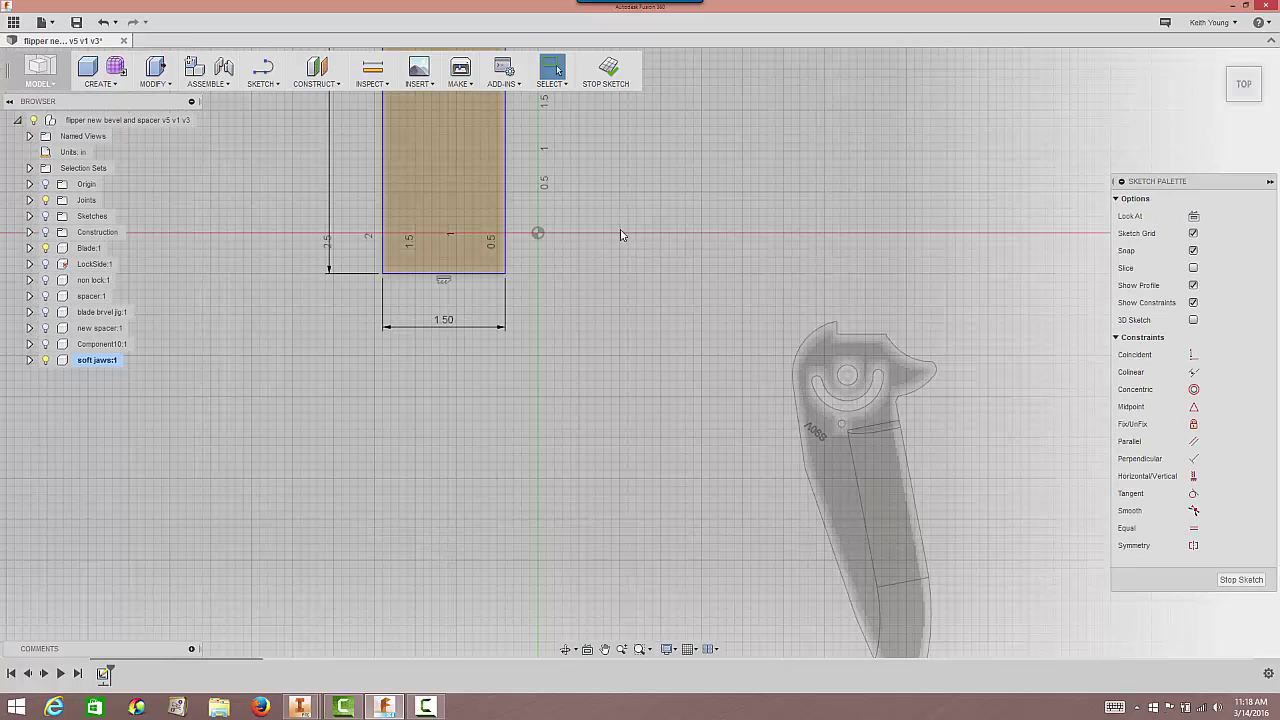
pyautogui.moveTo(560, 240); pyautogui.dragTo(534, 380, button='middle')
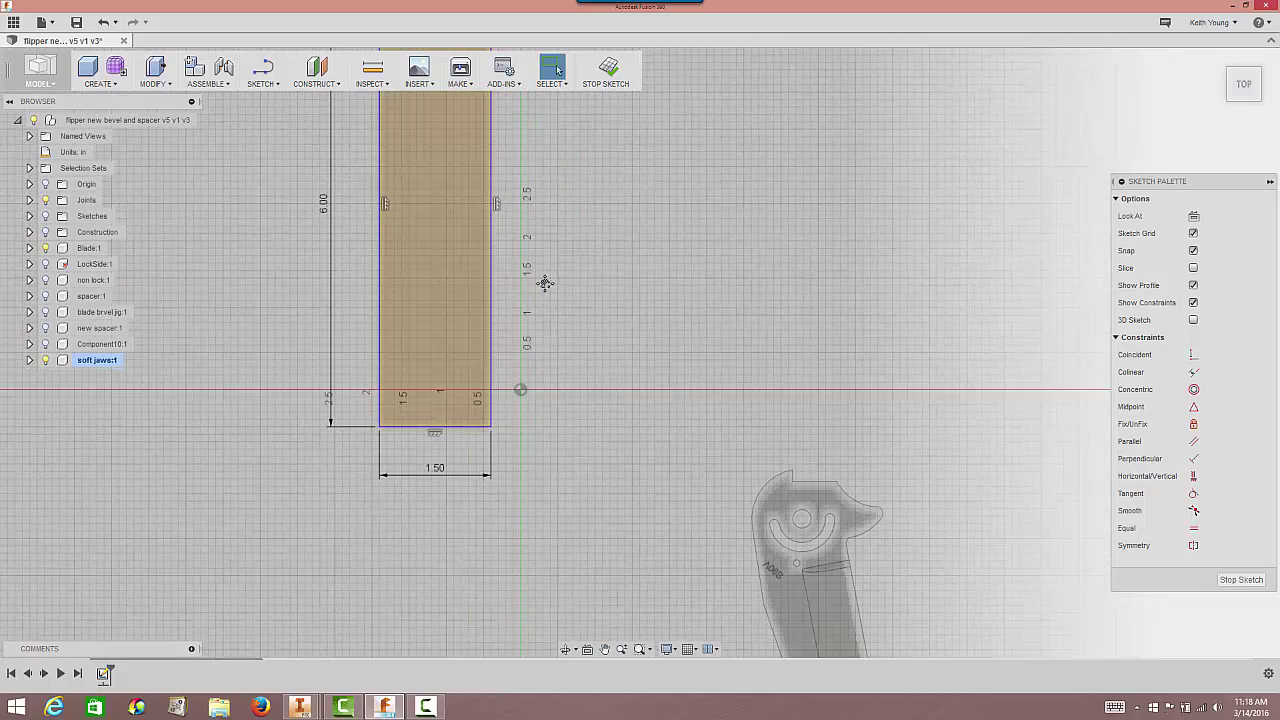
pyautogui.moveTo(549, 294)
pyautogui.mouseDown(button='middle')
pyautogui.moveTo(546, 349)
pyautogui.moveTo(545, 337)
pyautogui.mouseUp(button='middle')
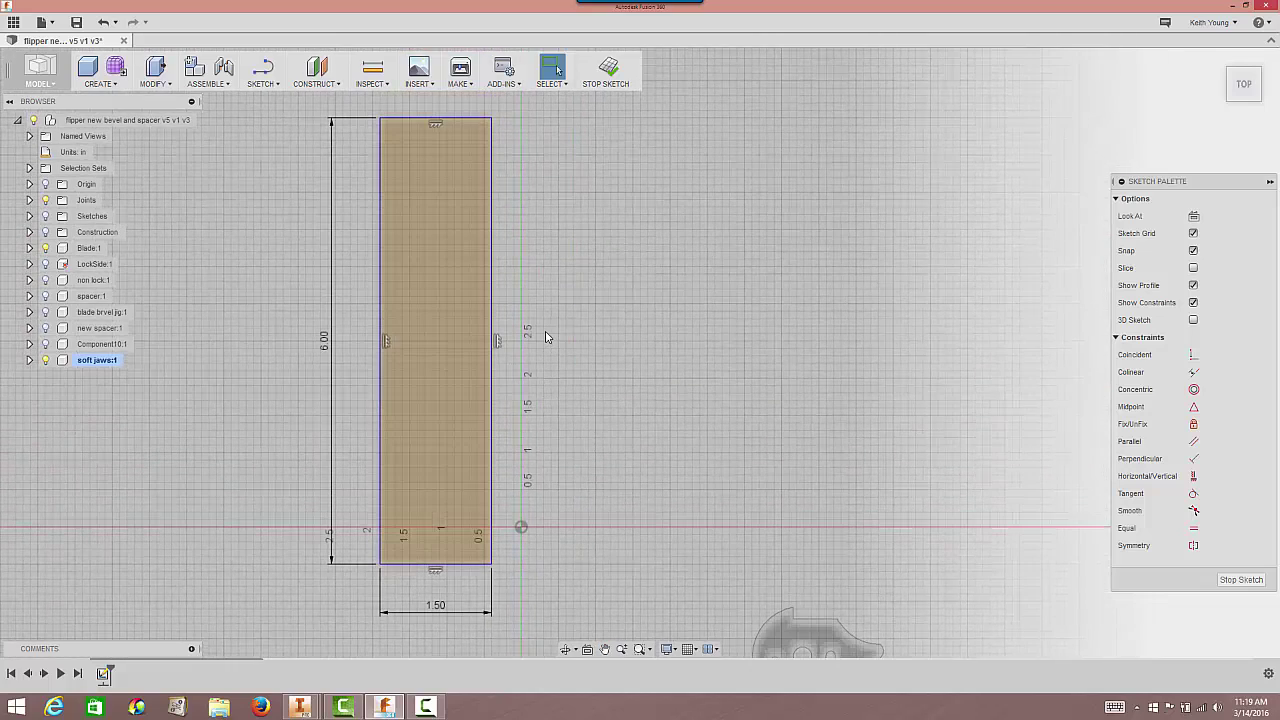
# Change the rectangle's width dimension to 0.0625 in.
pyautogui.doubleClick(433, 612)
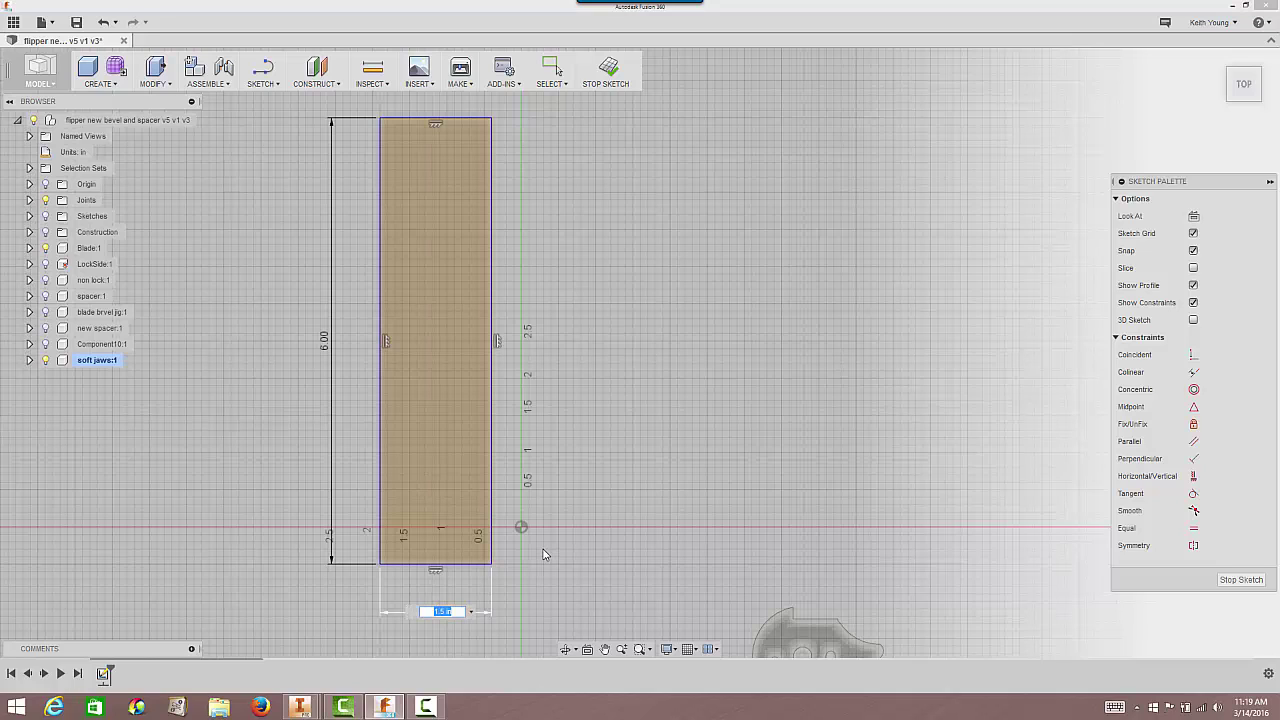
pyautogui.write('.0625')
pyautogui.press('Return')
pyautogui.press('Return')
pyautogui.scroll(1, 425, 550)
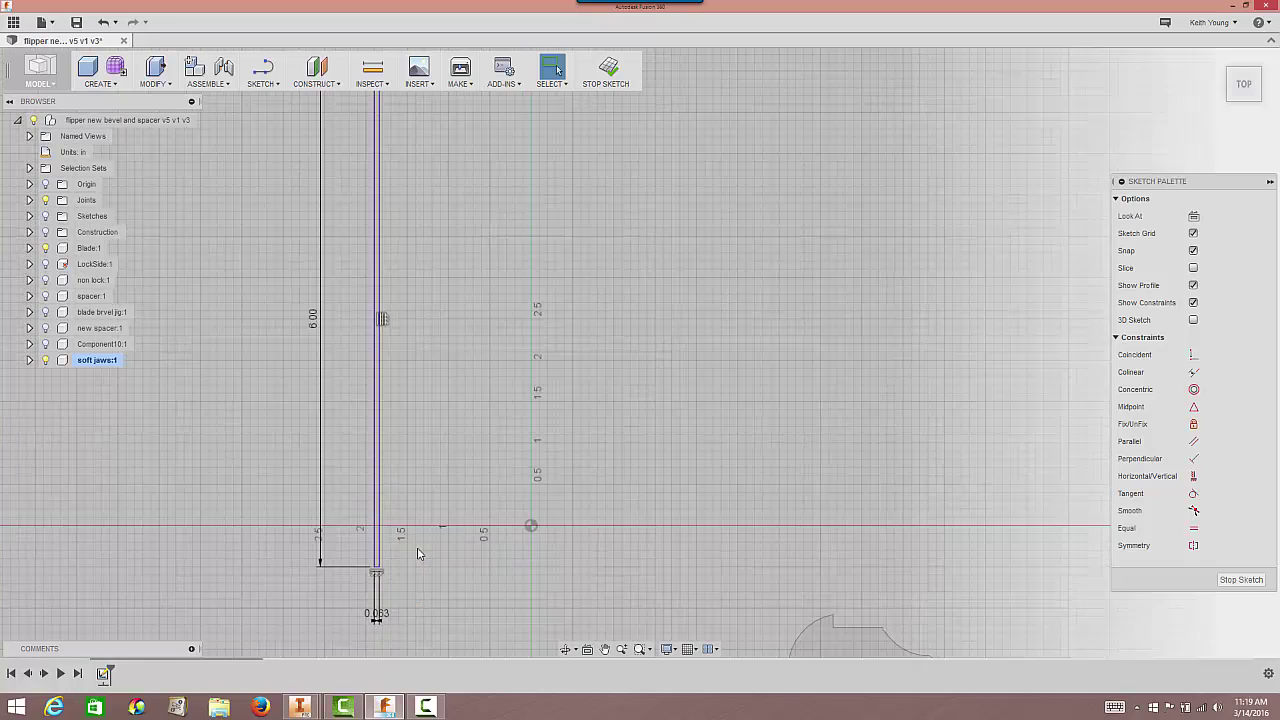
pyautogui.scroll(4, 394, 554)
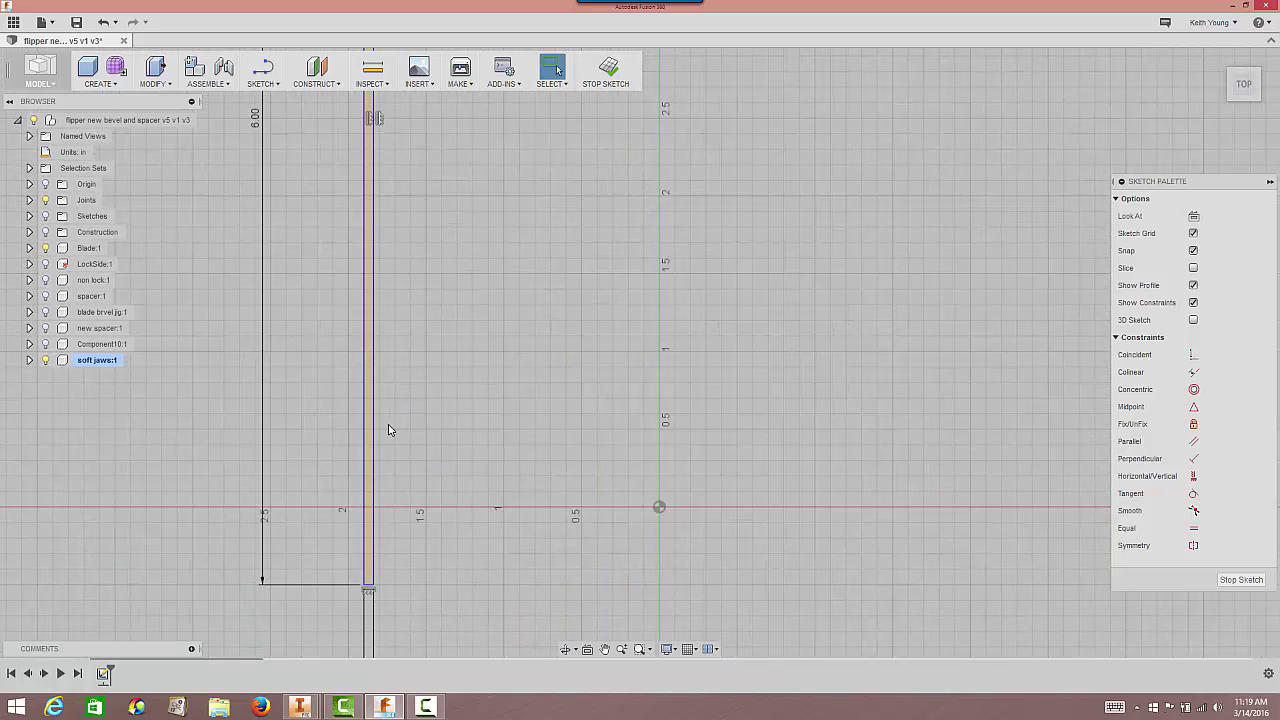
pyautogui.scroll(-1, 386, 506)
pyautogui.moveTo(386, 506); pyautogui.dragTo(403, 431, button='middle')
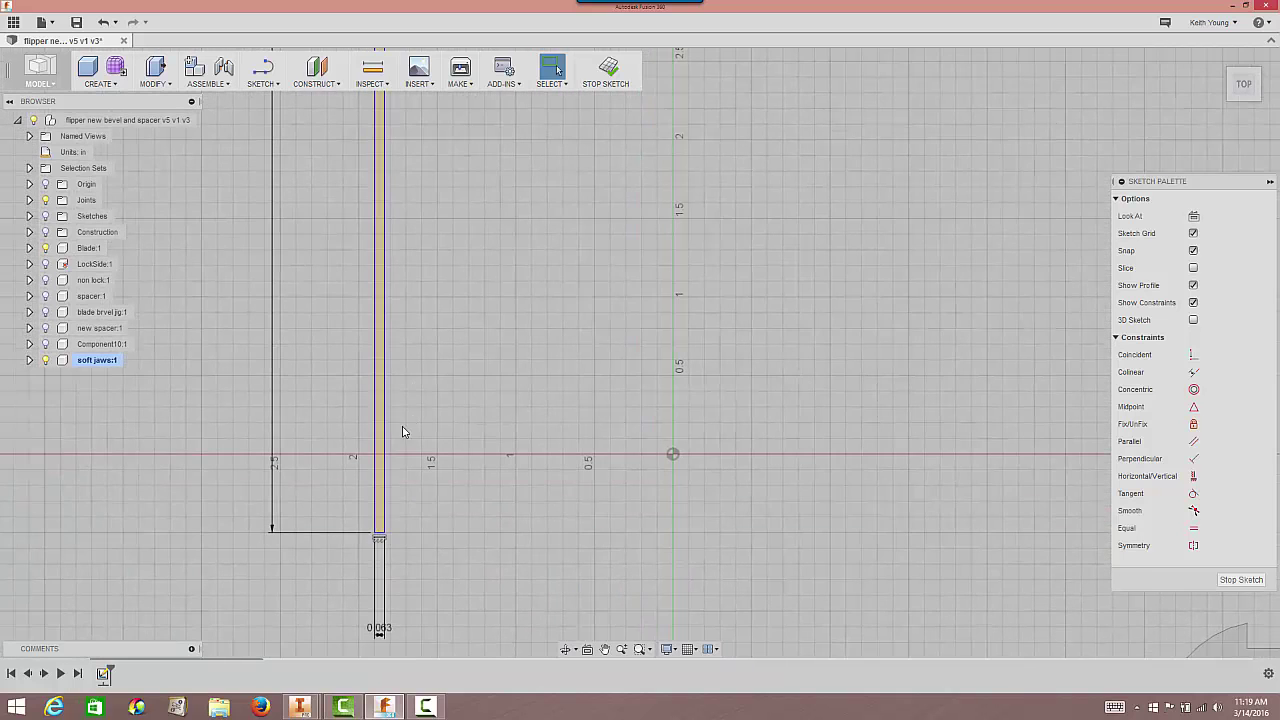
# Correct the rectangle's width dimension to 0.625 in.
pyautogui.doubleClick(381, 627)
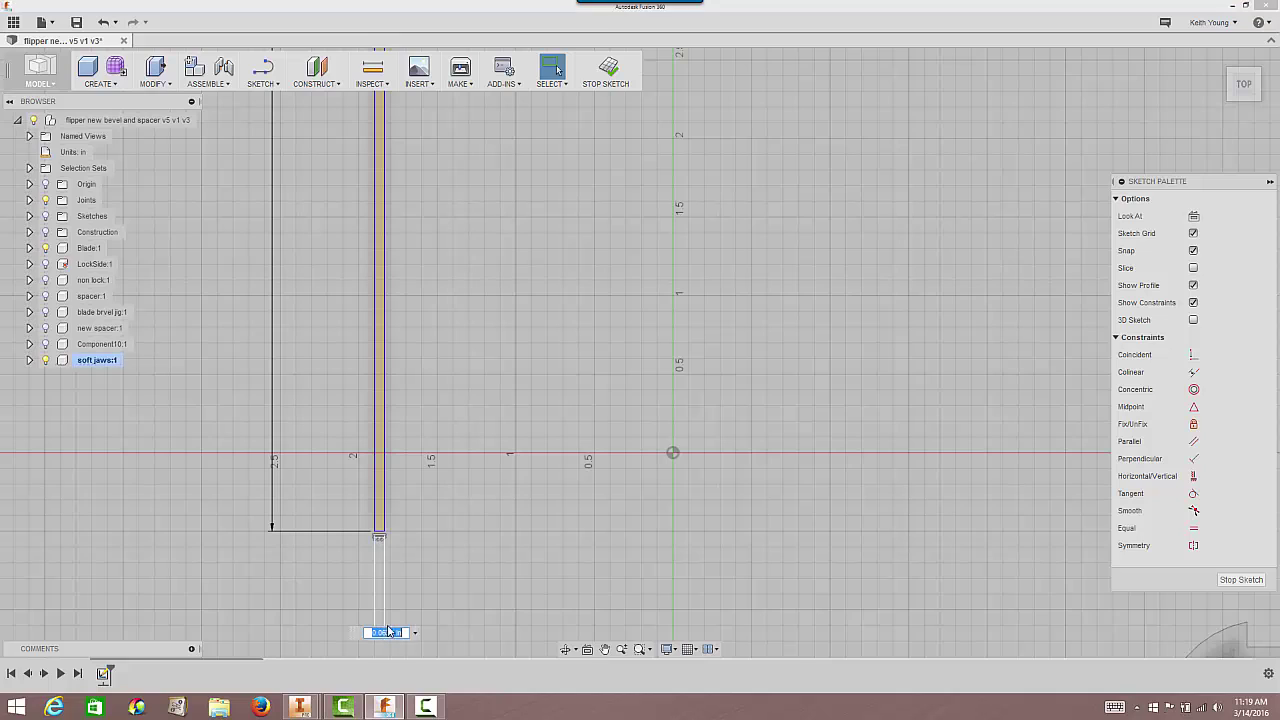
pyautogui.press('BackSpace')
pyautogui.write('.625')
pyautogui.press('Return')
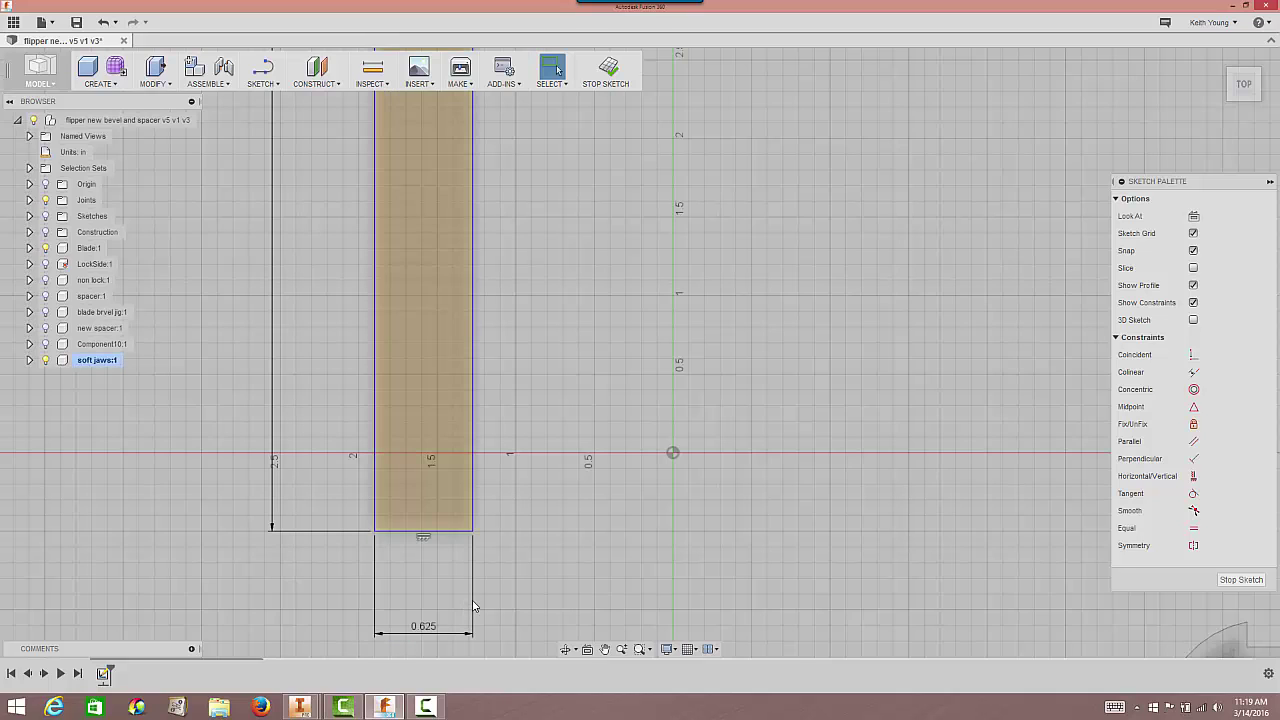
pyautogui.scroll(-2, 573, 300)
pyautogui.moveTo(573, 286); pyautogui.dragTo(463, 387, button='middle')
pyautogui.scroll(-1, 463, 387)
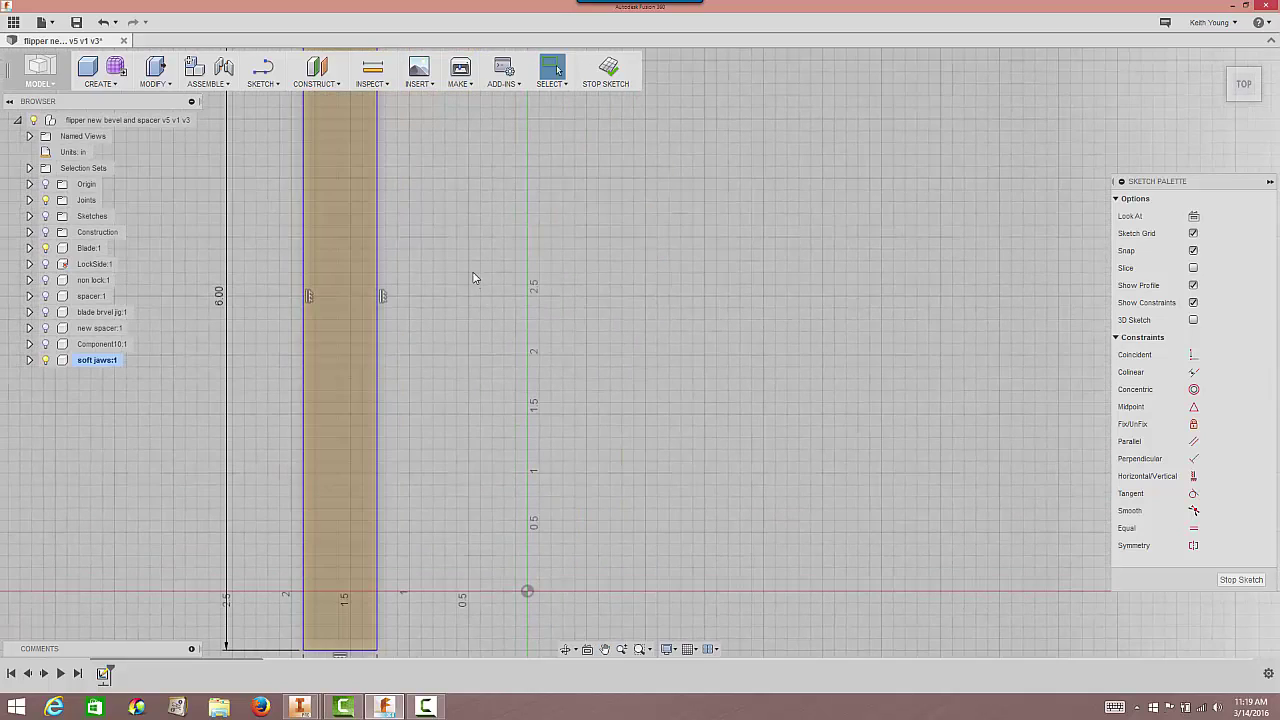
pyautogui.moveTo(474, 277)
pyautogui.mouseDown(button='middle')
pyautogui.moveTo(466, 251)
pyautogui.moveTo(426, 308)
pyautogui.mouseUp(button='middle')
pyautogui.scroll(-1, 426, 308)
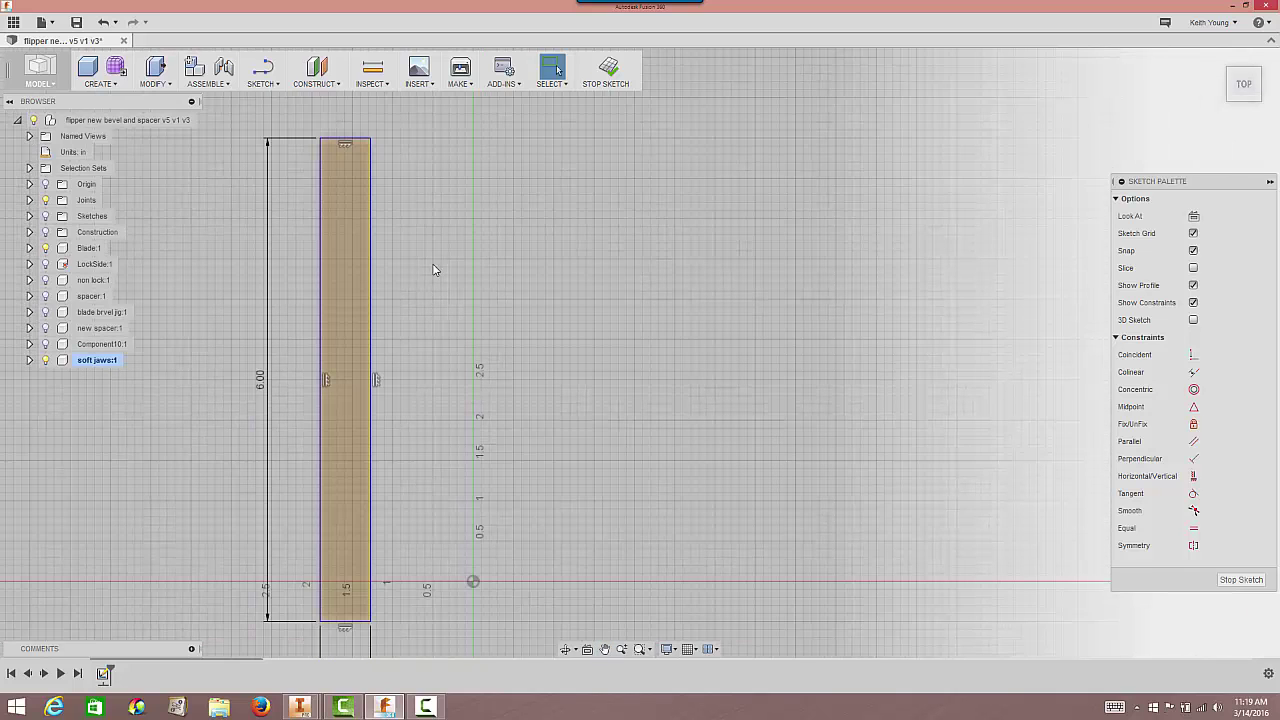
pyautogui.scroll(-1, 230, 112)
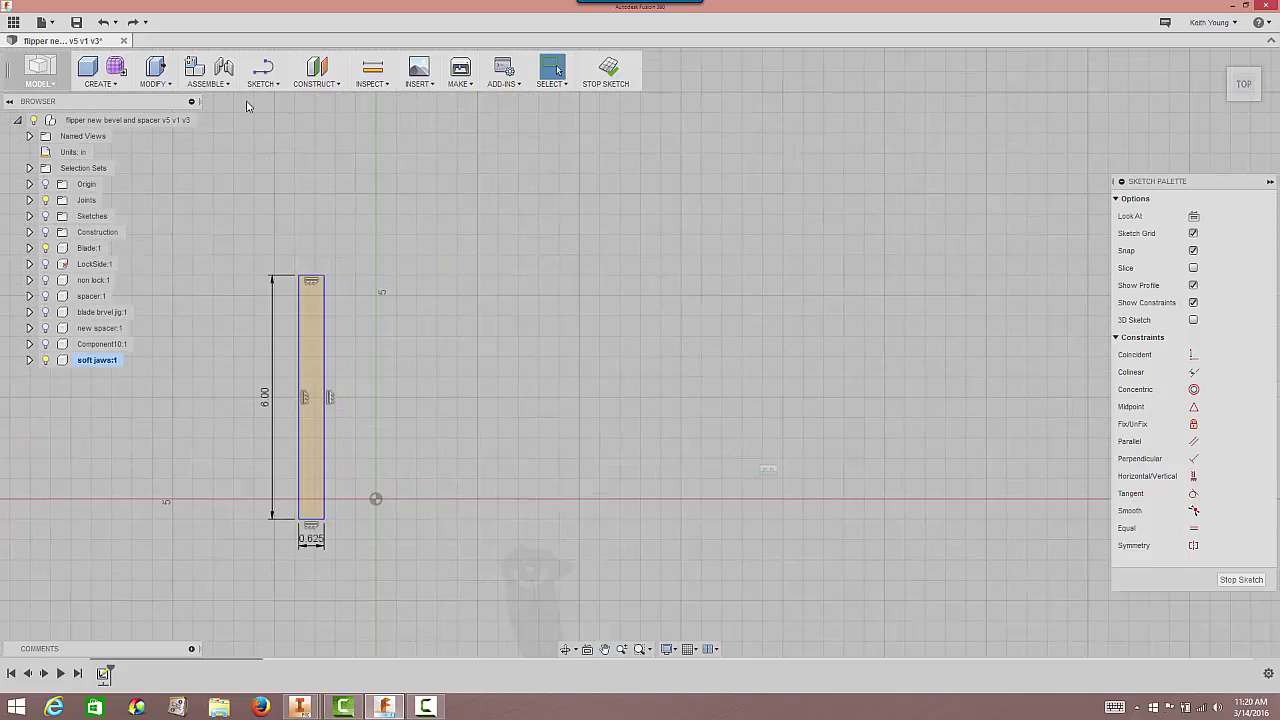
# Draw a second 6 in by 0.625 in rectangle from the first bar's top-right corner.
pyautogui.click(263, 72)
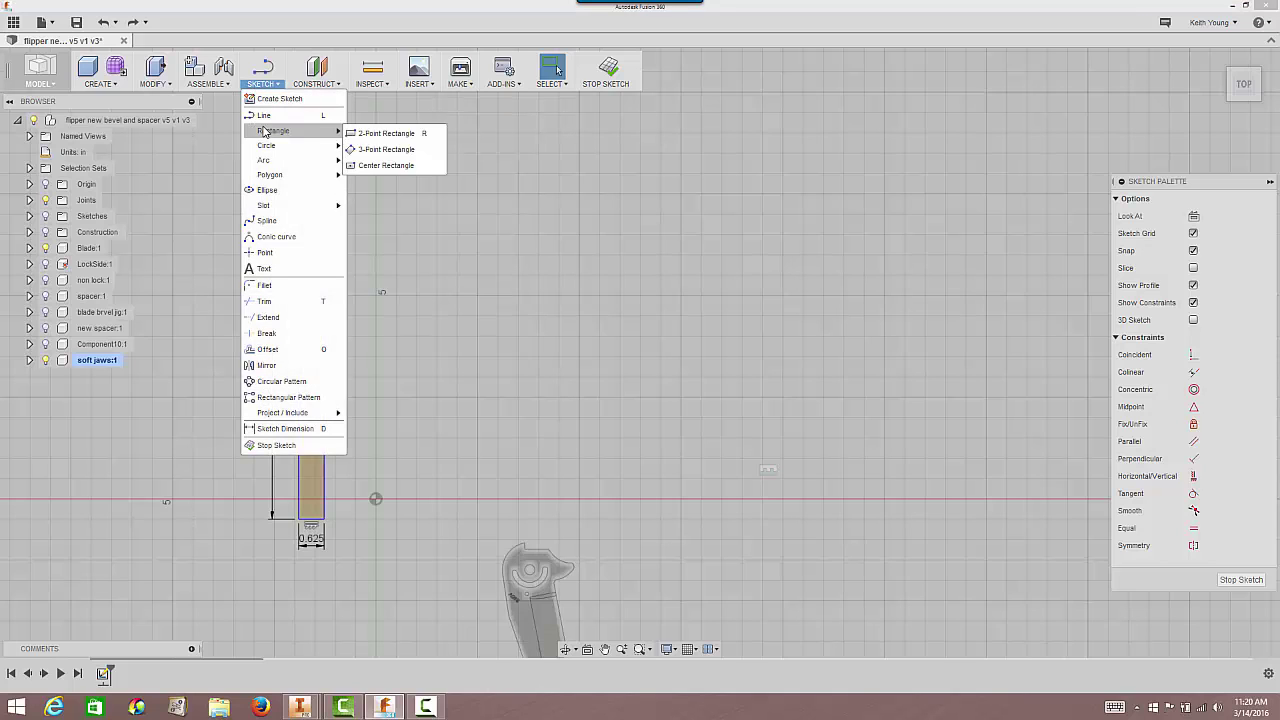
pyautogui.moveTo(338, 131)
pyautogui.click(378, 130)
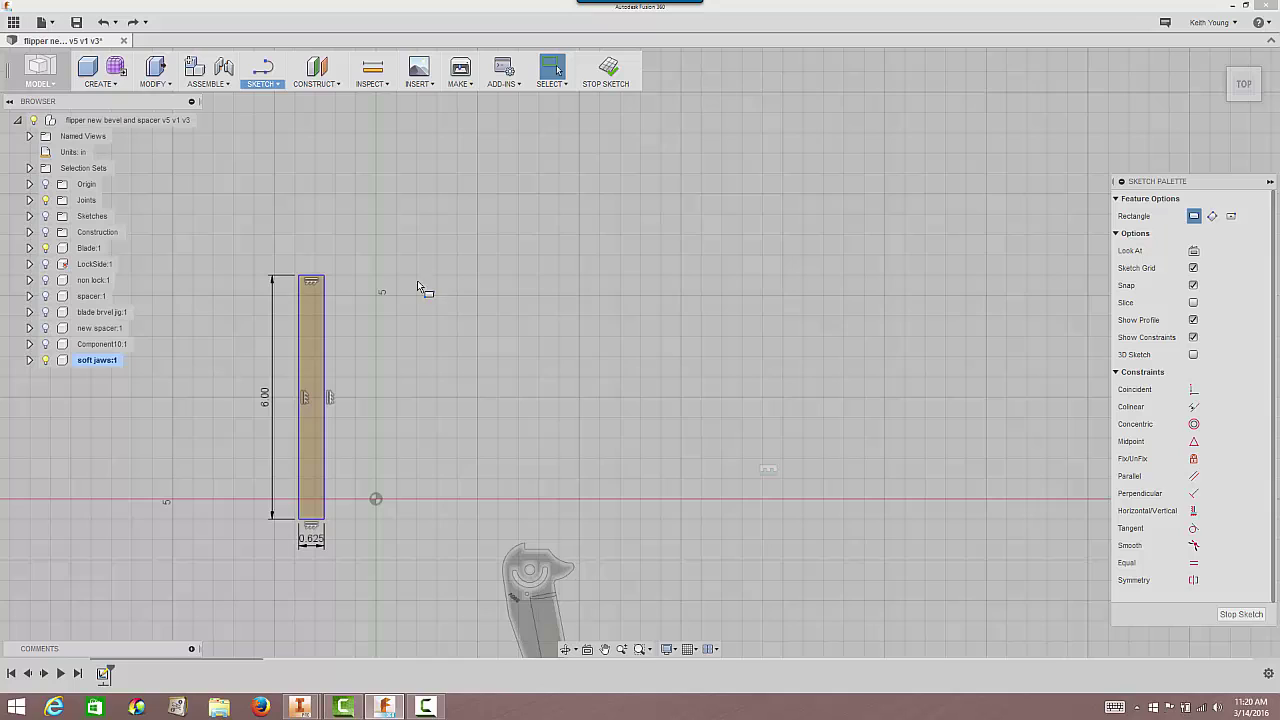
pyautogui.click(367, 279)
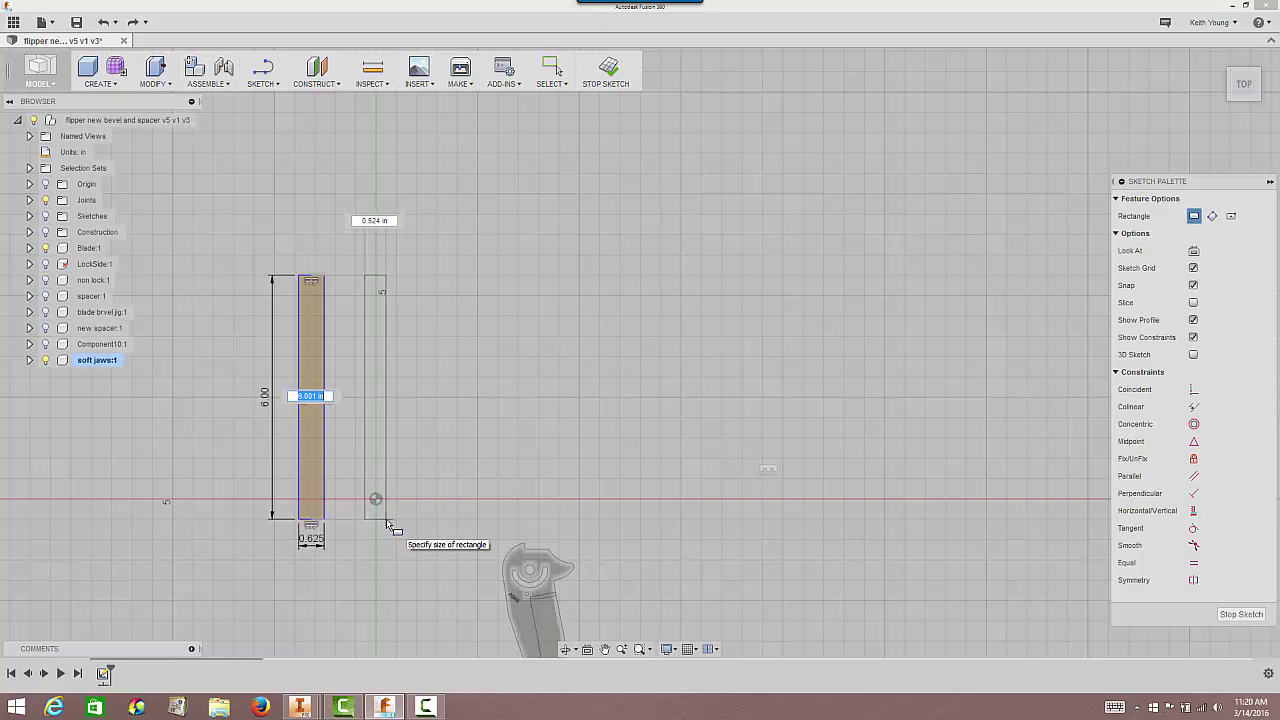
pyautogui.write('6')
pyautogui.press('BackSpace')
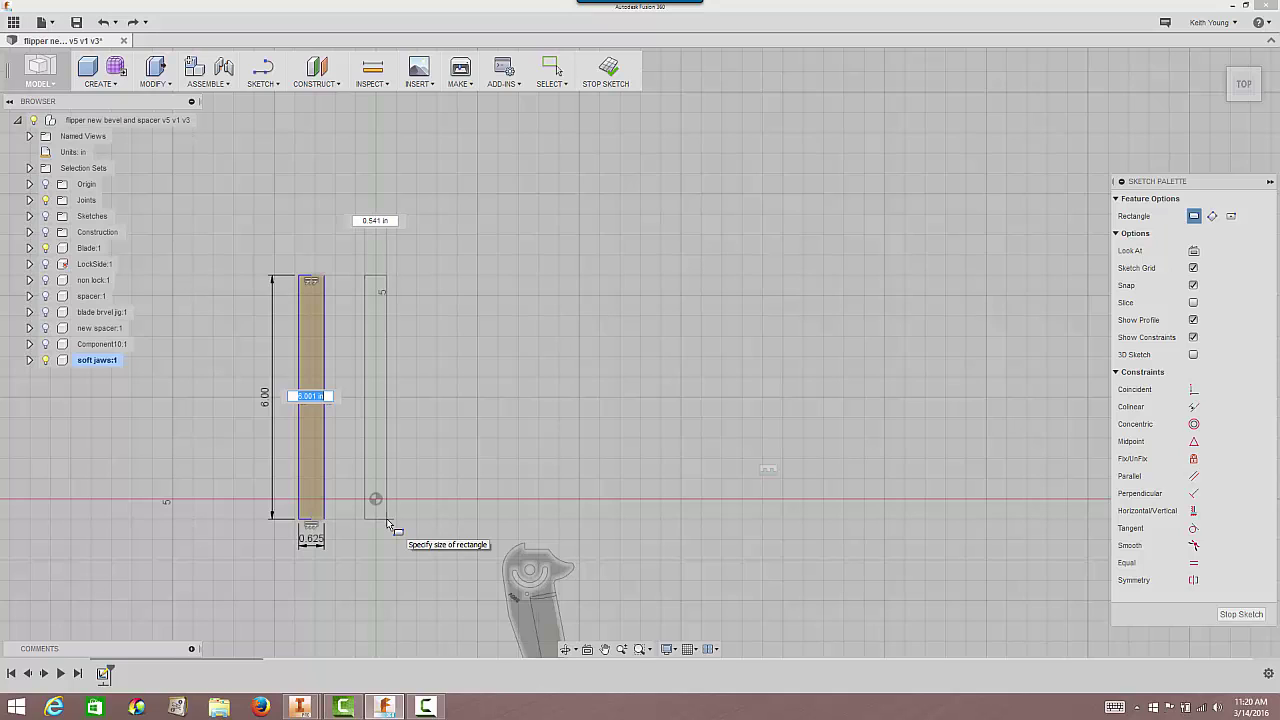
pyautogui.press('Tab')
pyautogui.press('BackSpace')
pyautogui.write('.625')
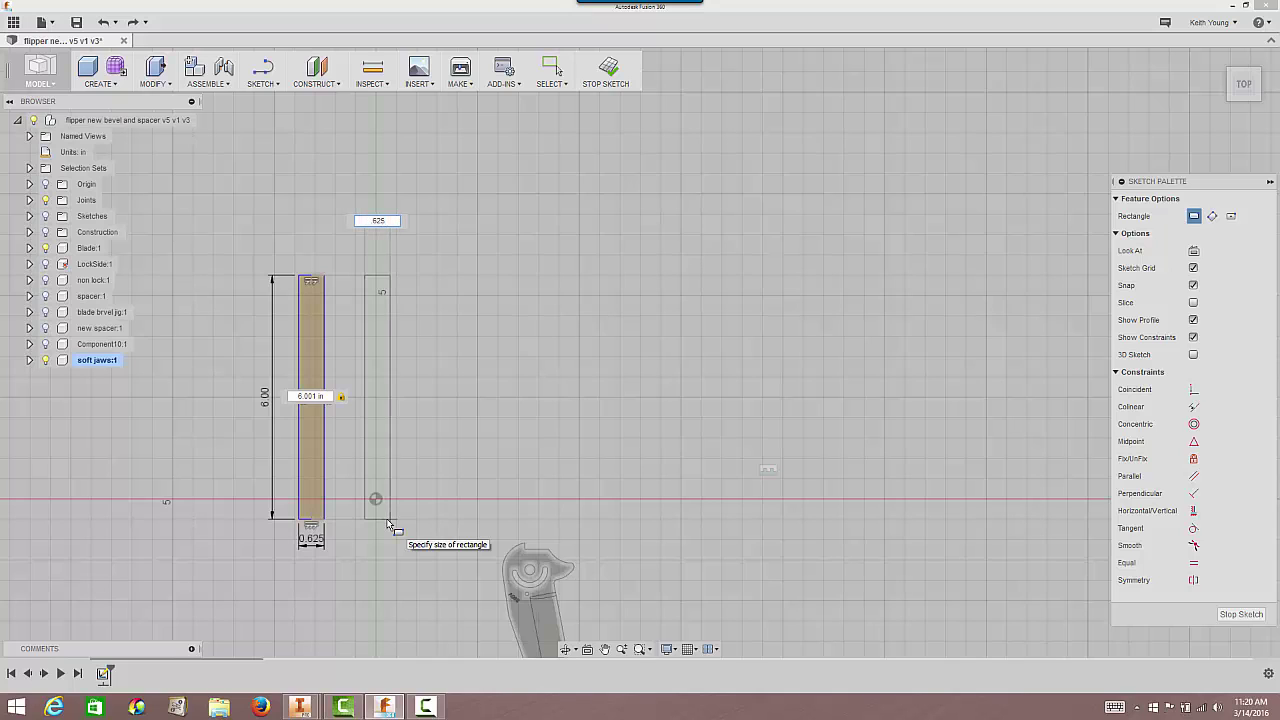
pyautogui.press('Return')
pyautogui.press('Escape')
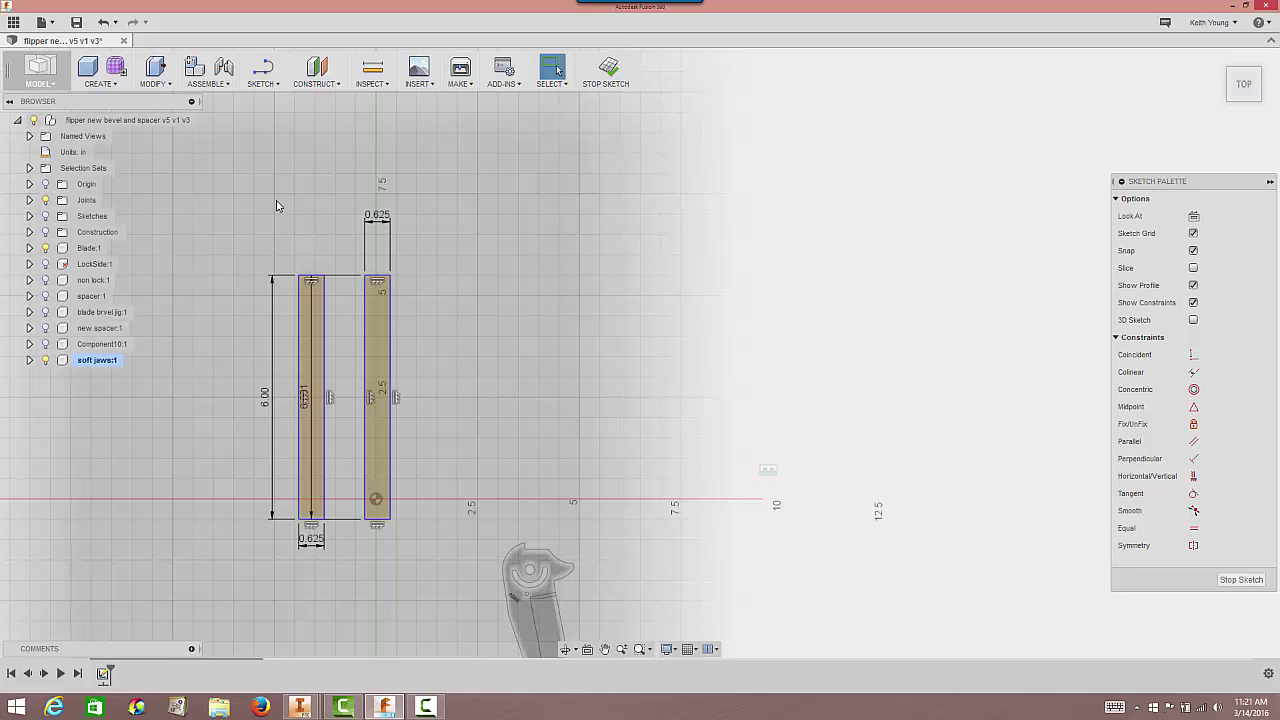
# Switch to the CAM workspace, collapse the spacer operations and expand the blade operations.
pyautogui.click(33, 85)
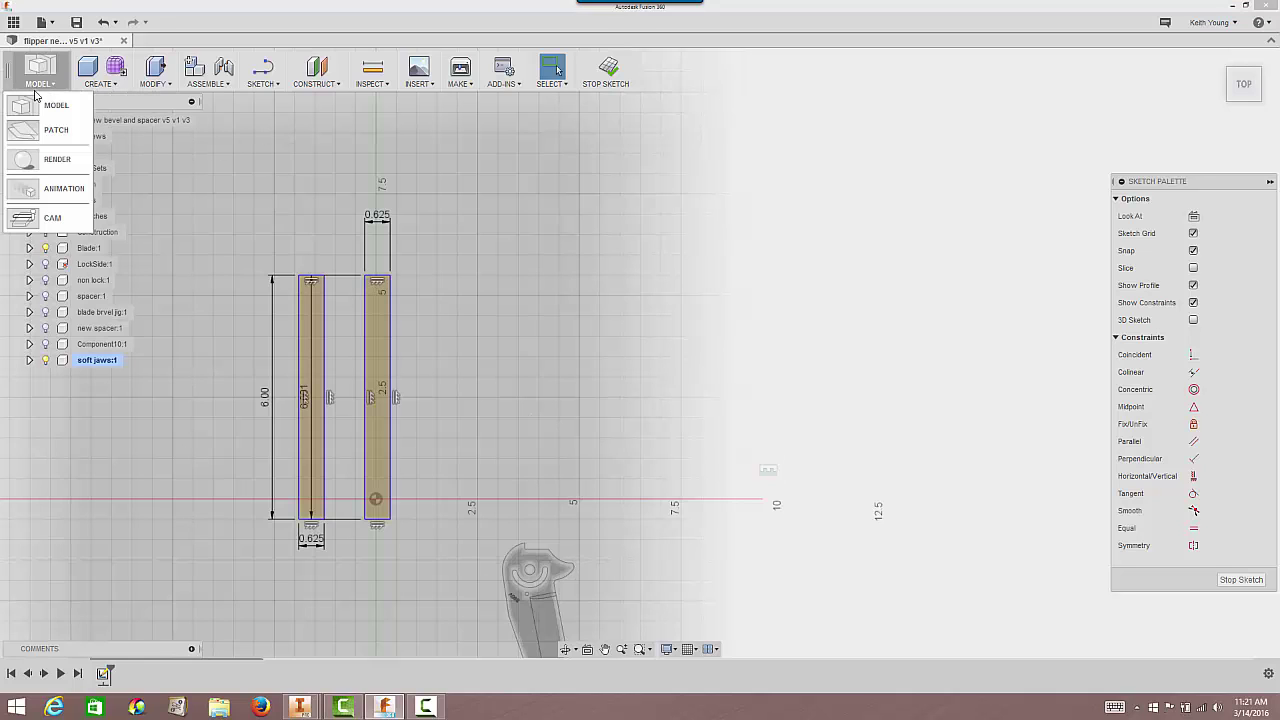
pyautogui.click(46, 218)
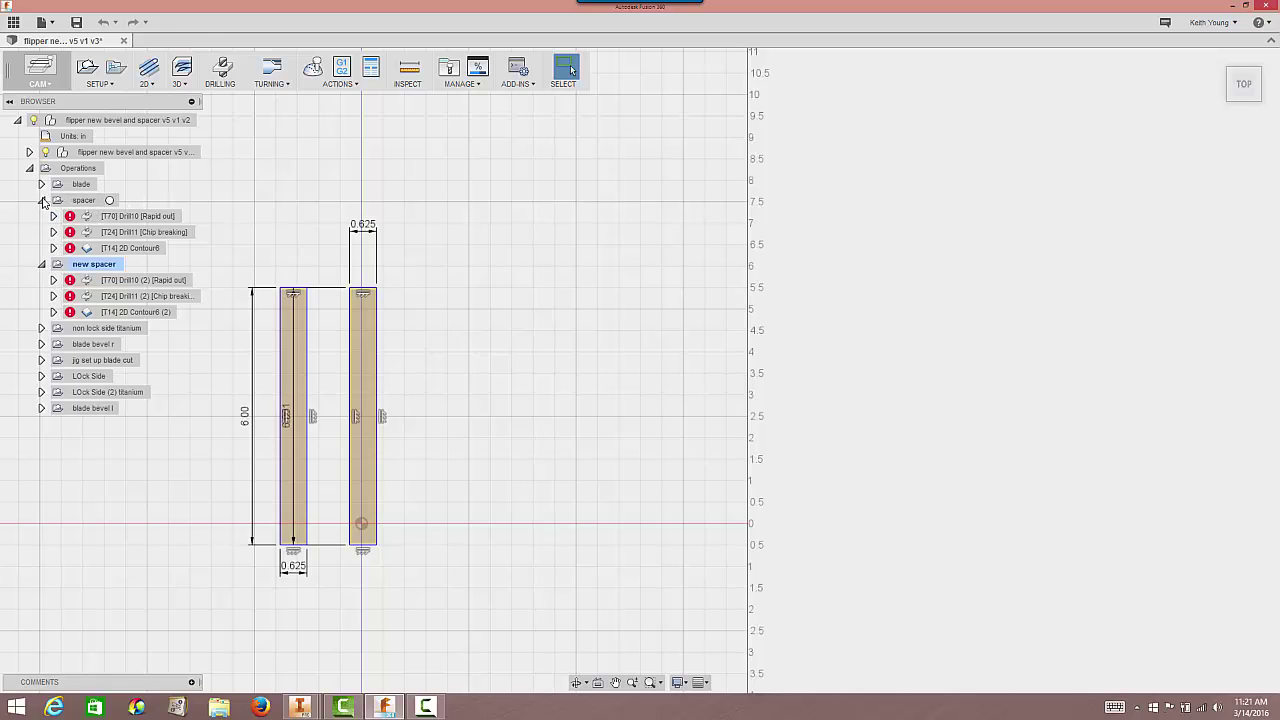
pyautogui.click(43, 265)
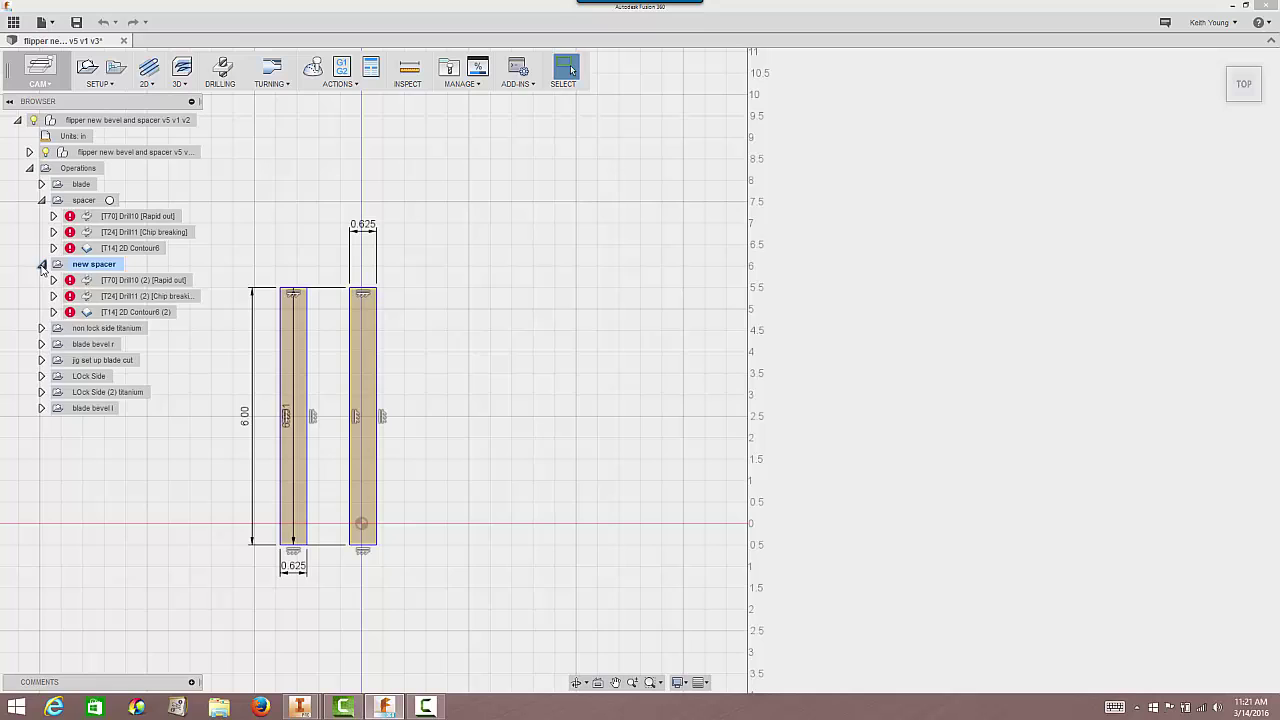
pyautogui.click(42, 200)
pyautogui.click(42, 184)
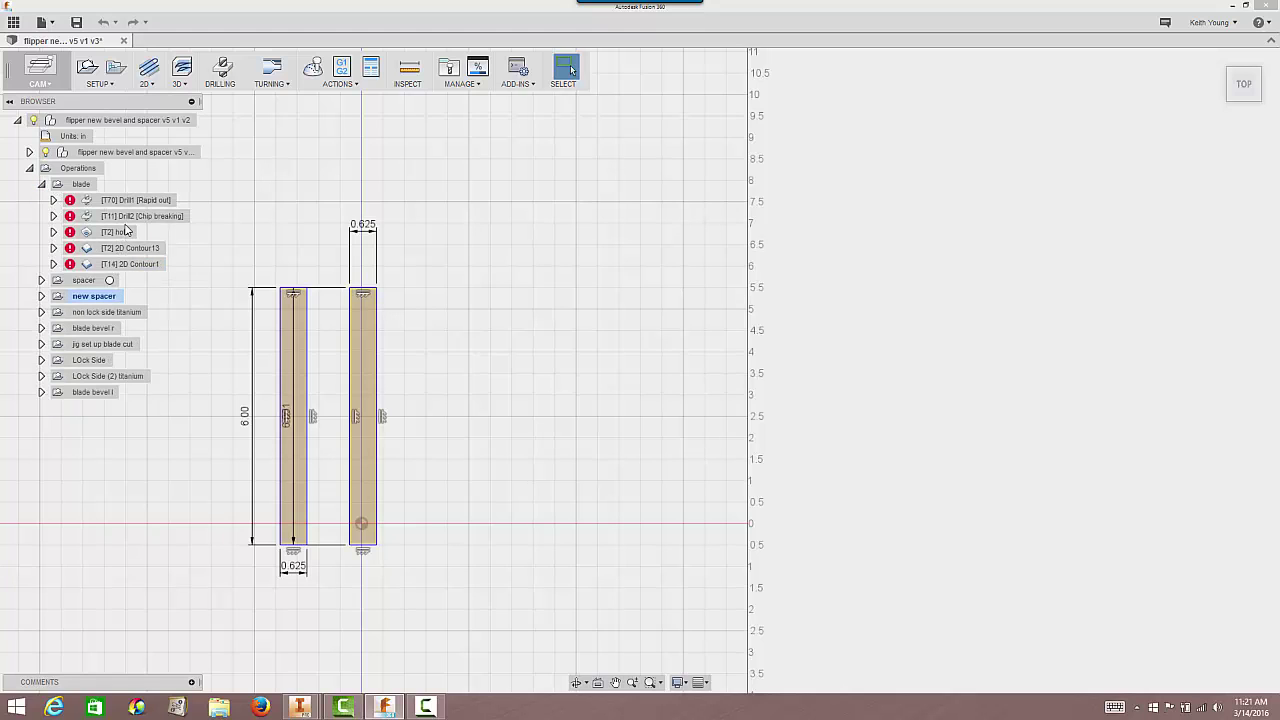
# Check the blade setup's Stock tab for the 1.80545 in depth, then cancel without changes.
pyautogui.rightClick(85, 190)
pyautogui.click(106, 191)
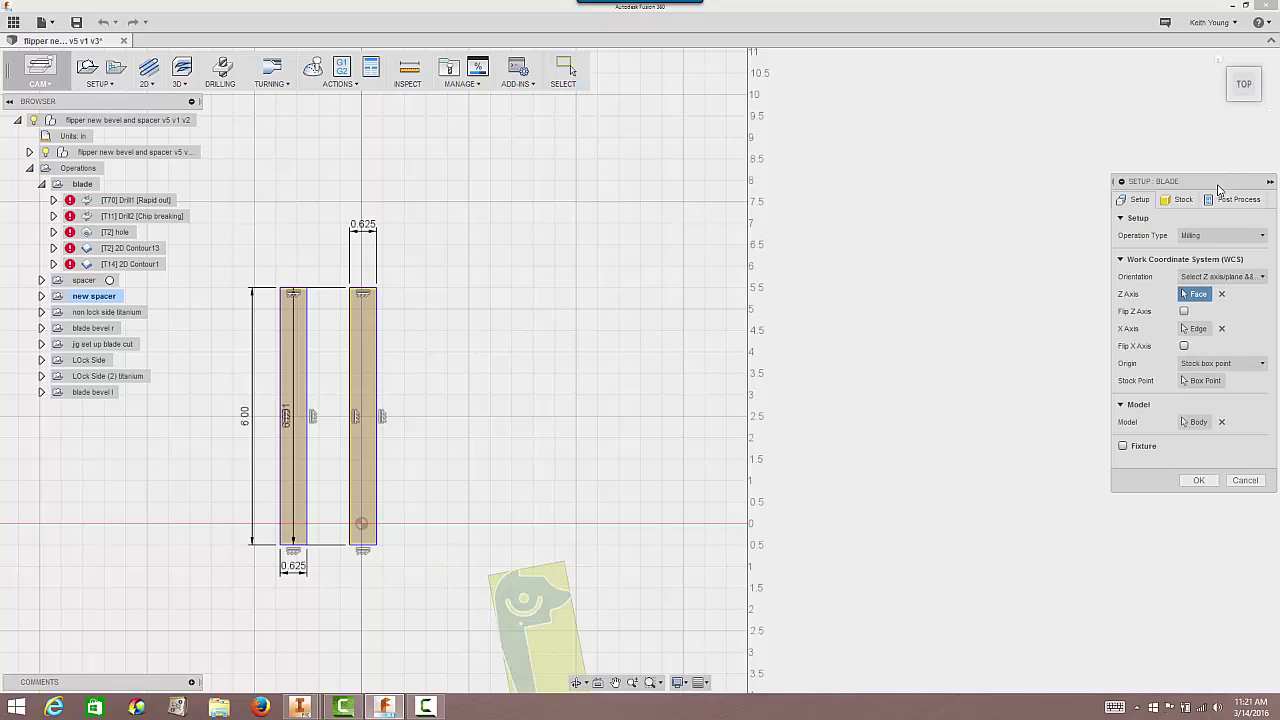
pyautogui.moveTo(1216, 184); pyautogui.dragTo(1037, 134)
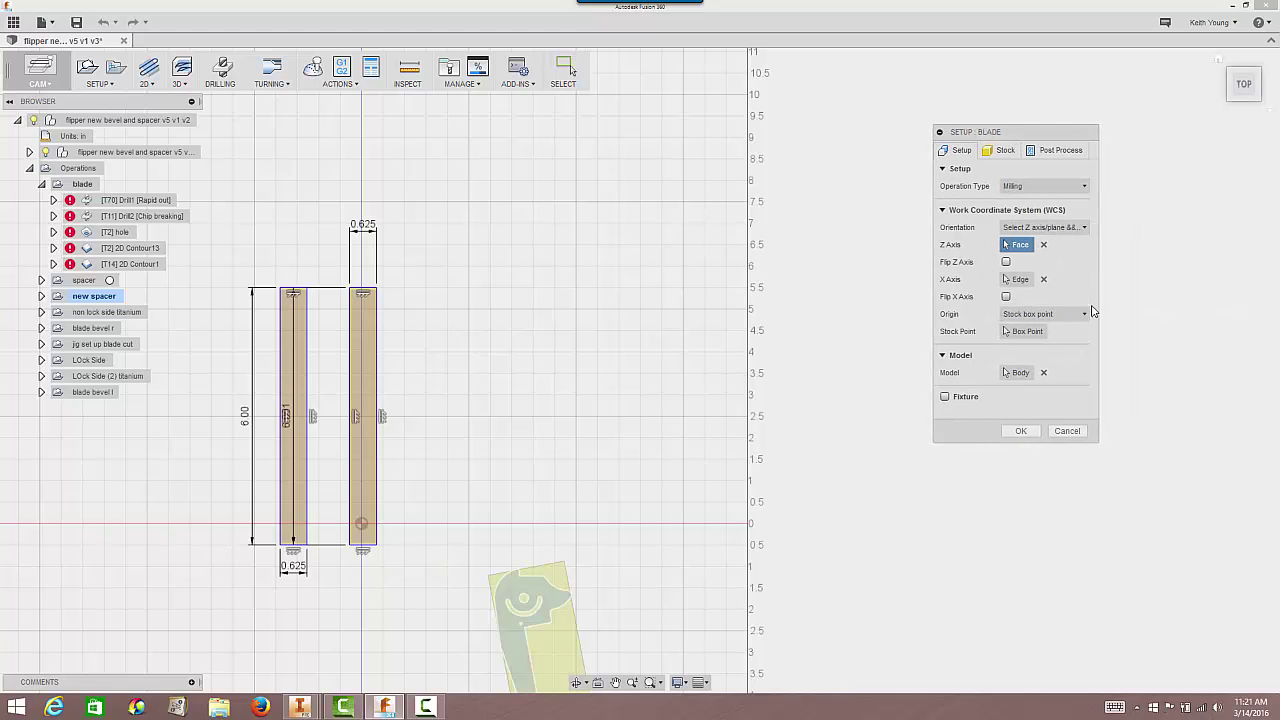
pyautogui.click(1008, 152)
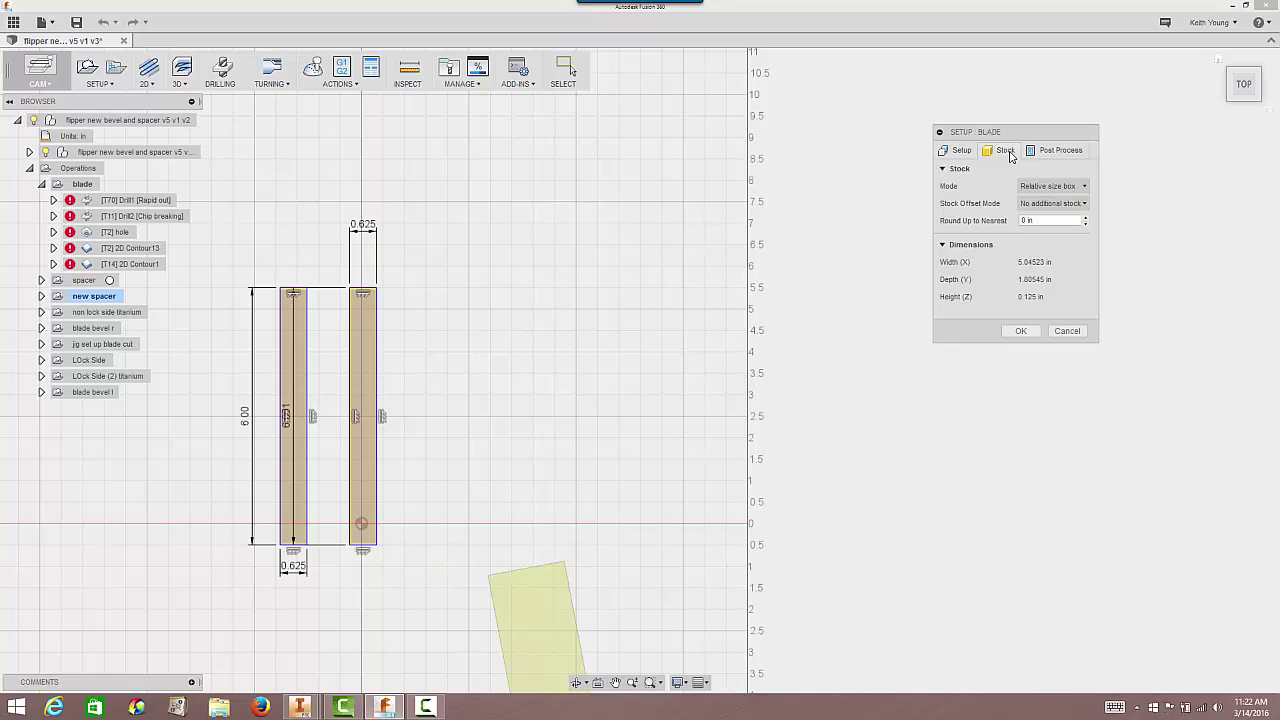
pyautogui.click(1066, 331)
# Back in the modelling workspace, dimension the two bars' overall span to 1.805 in, then start dimensioning the gap.
pyautogui.click(40, 72)
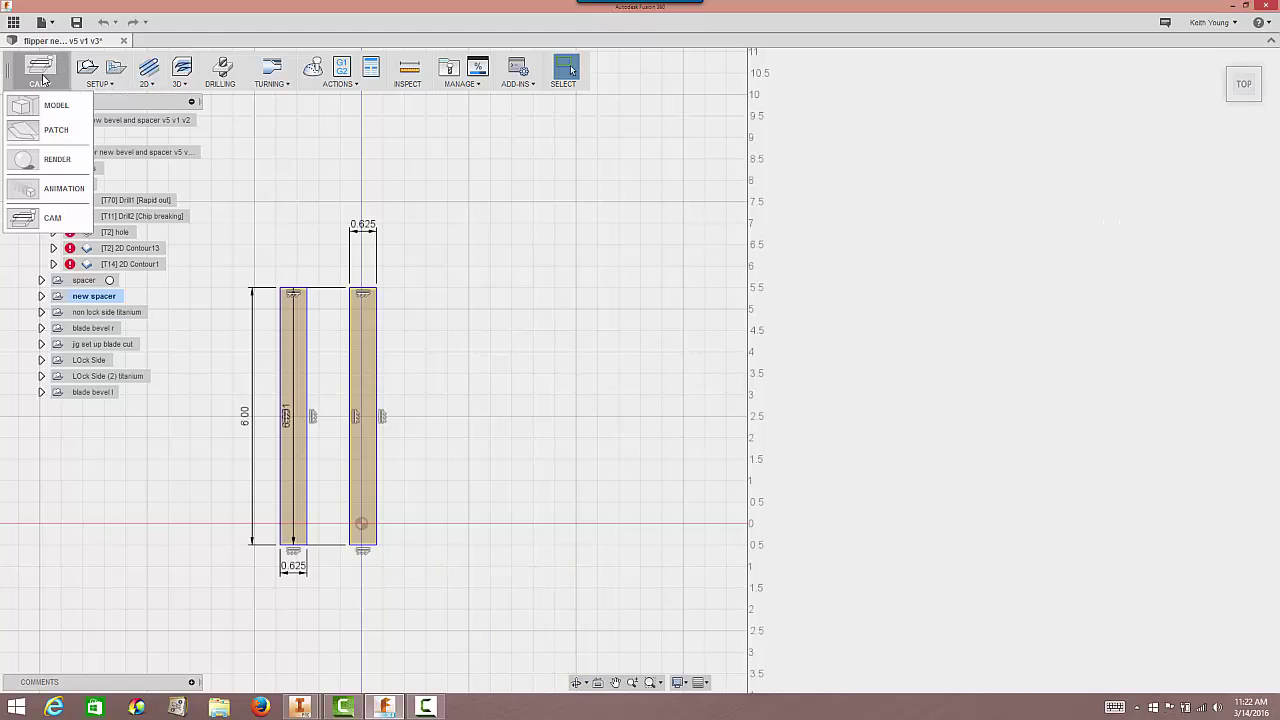
pyautogui.click(56, 107)
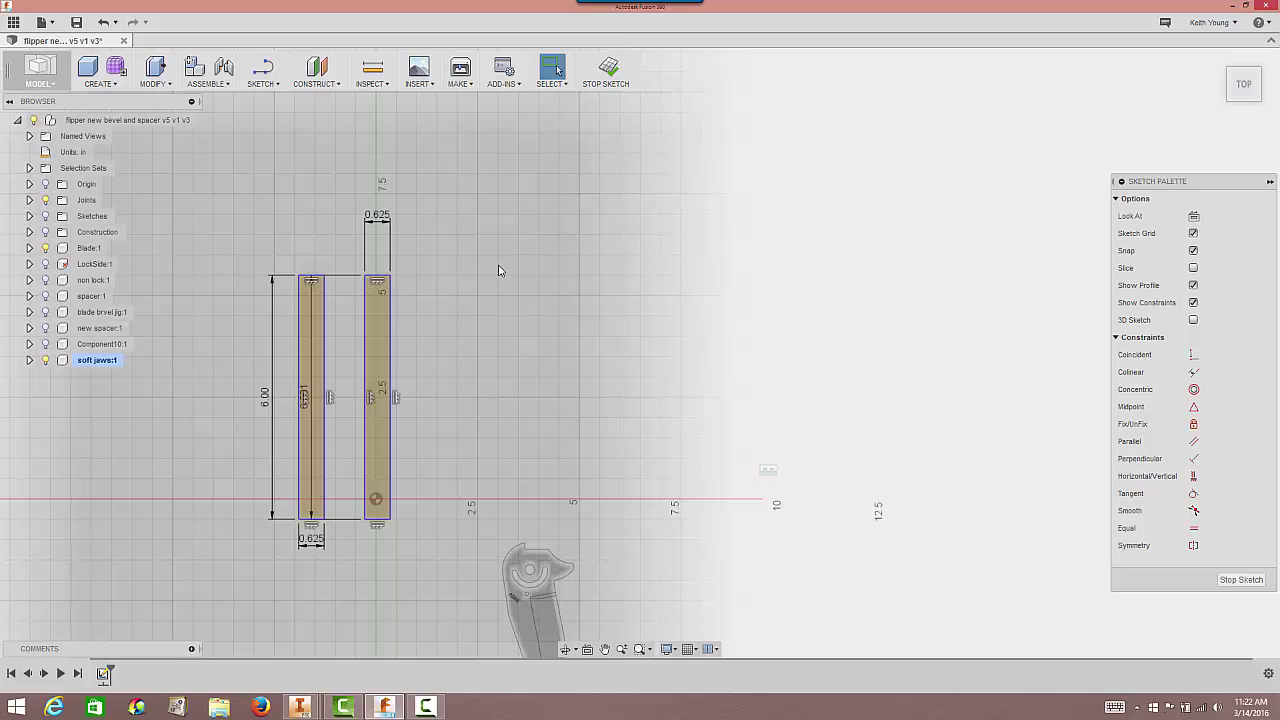
pyautogui.press('d')
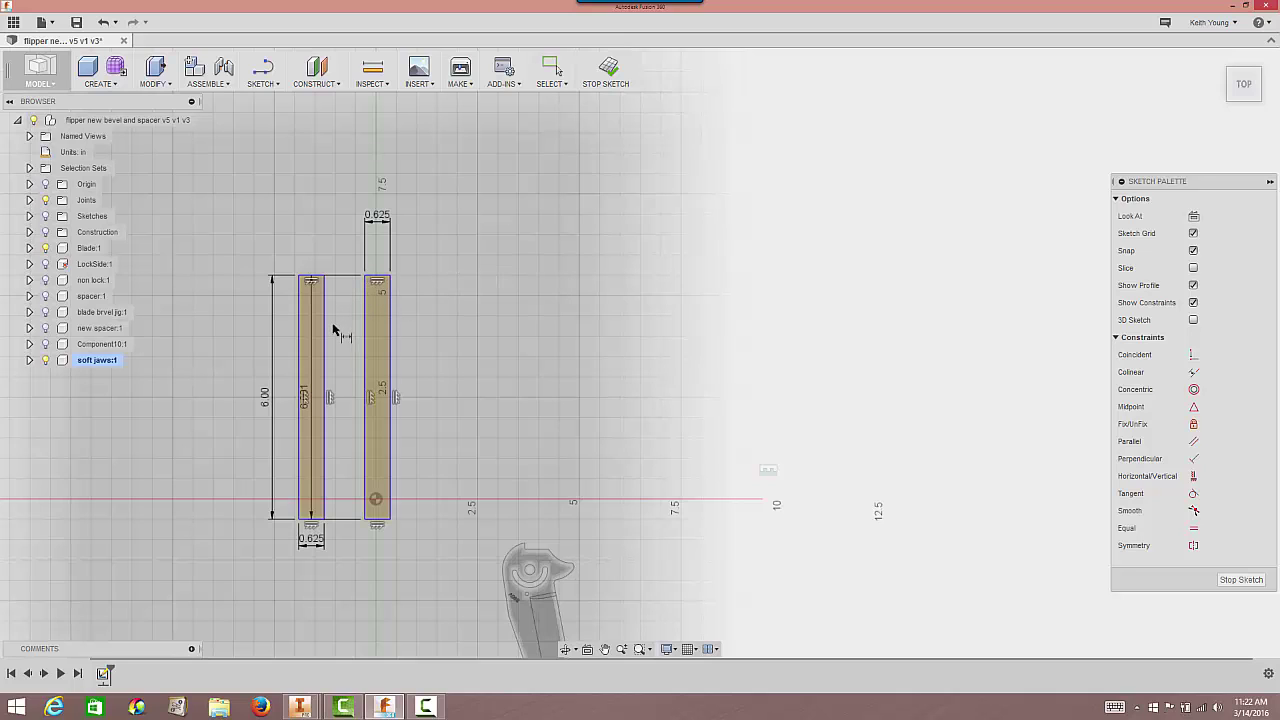
pyautogui.click(300, 336)
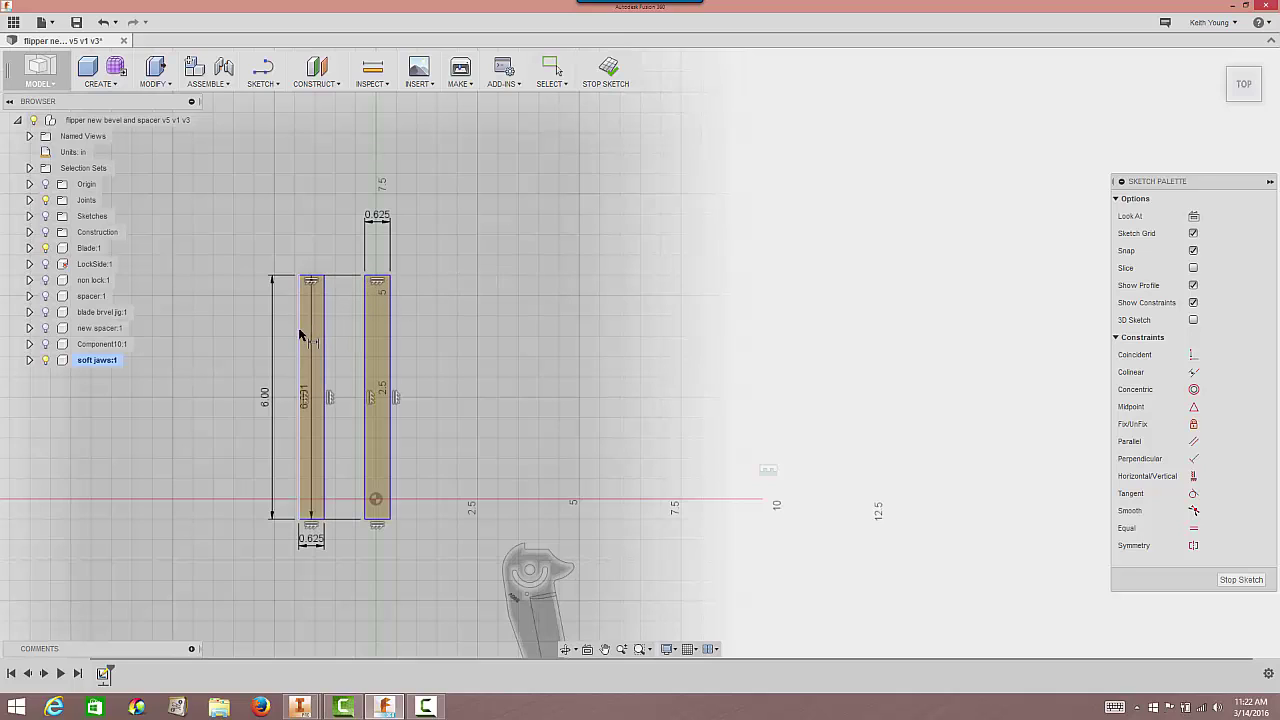
pyautogui.click(391, 331)
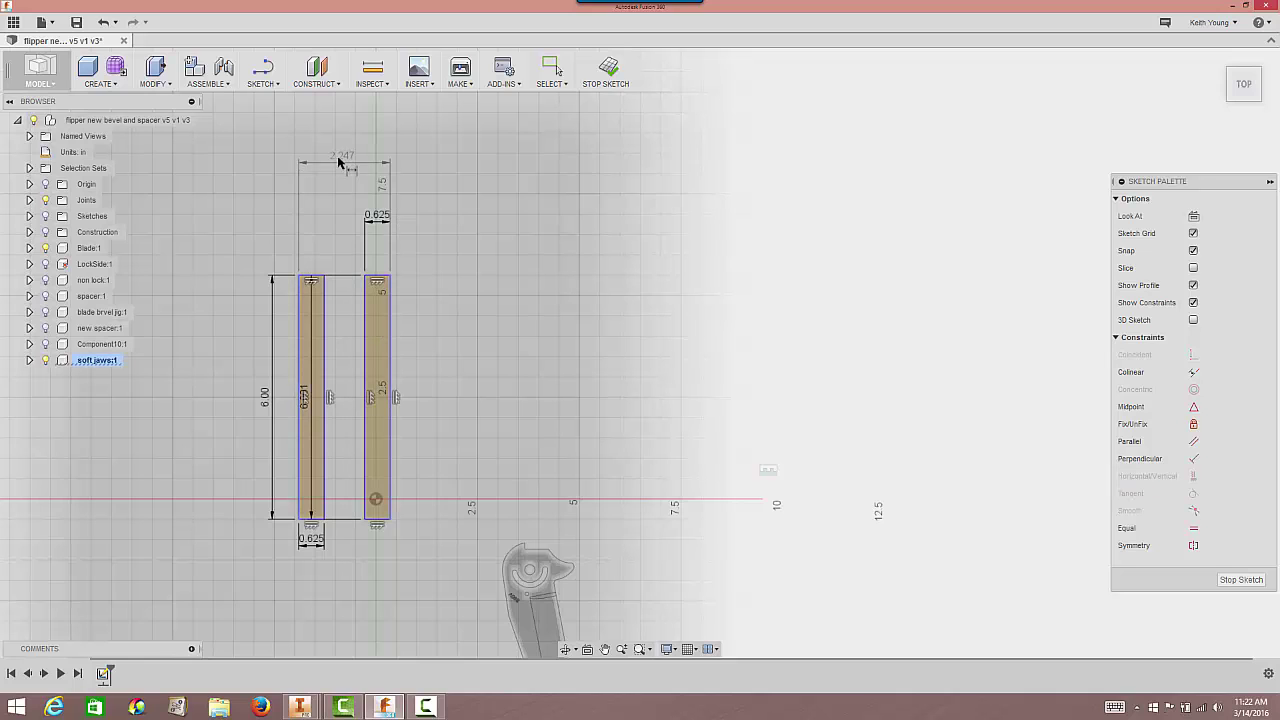
pyautogui.click(338, 160)
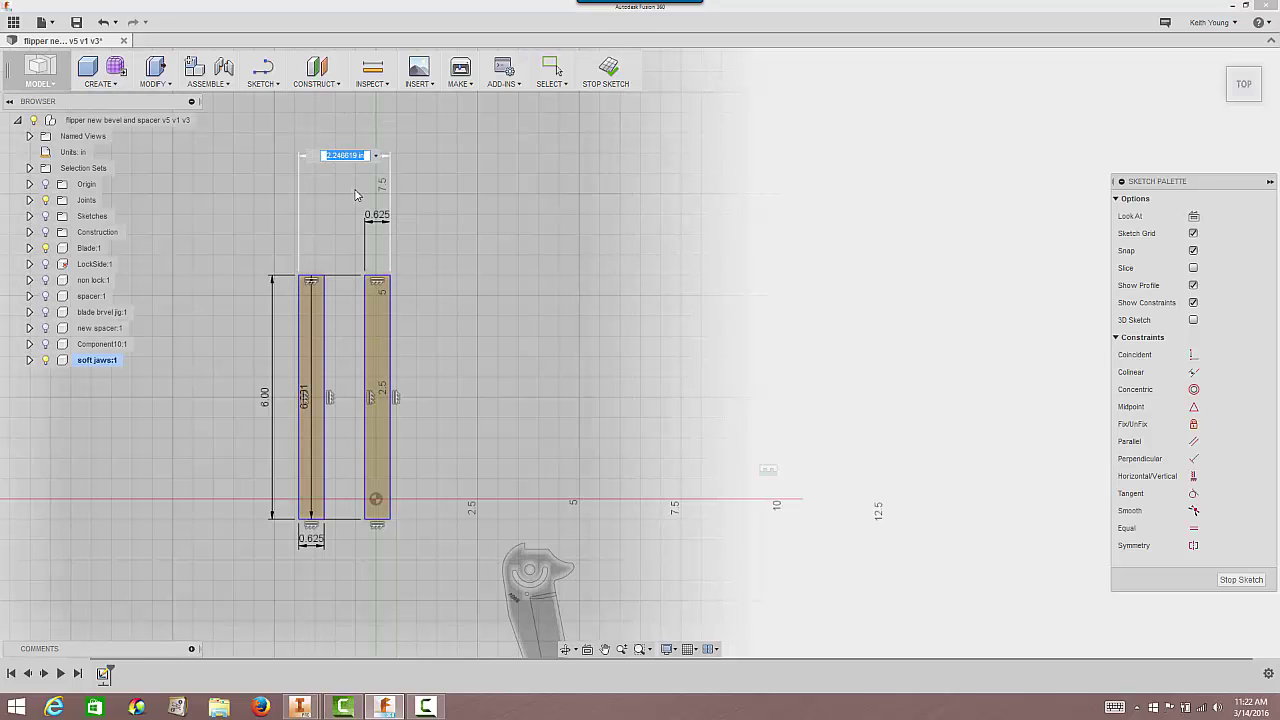
pyautogui.write('1.805')
pyautogui.press('Return')
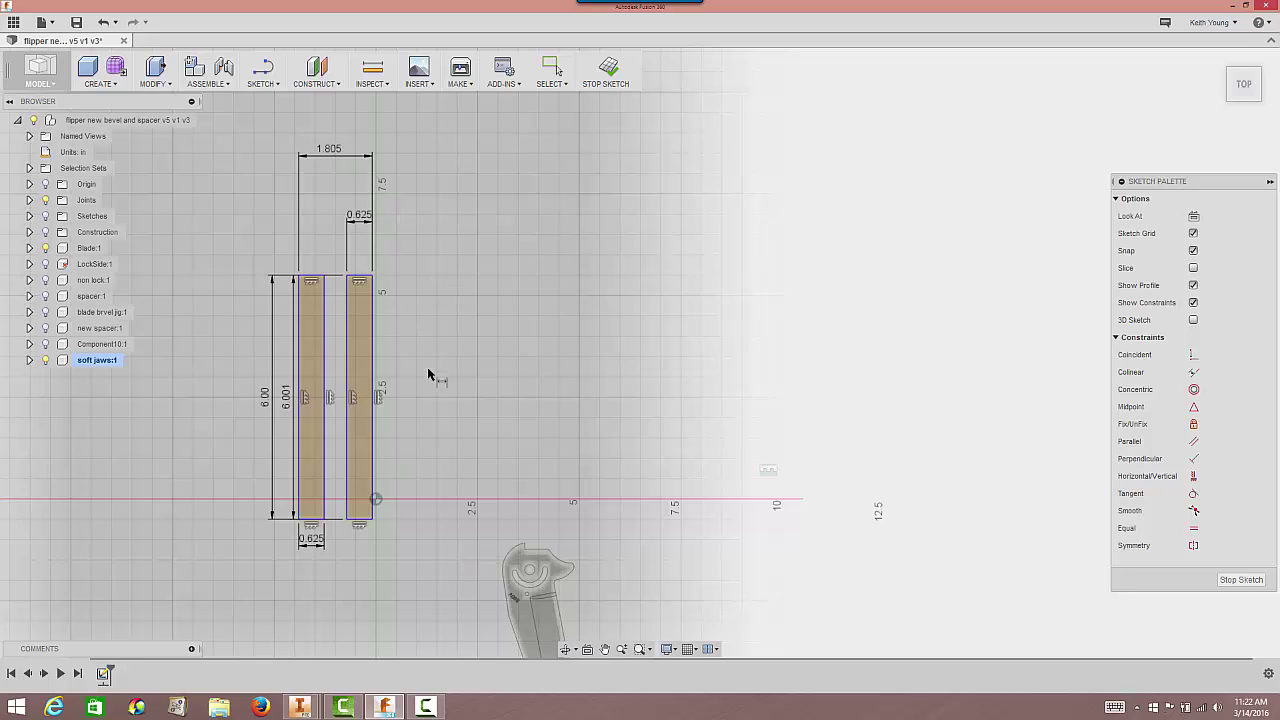
pyautogui.click(349, 496)
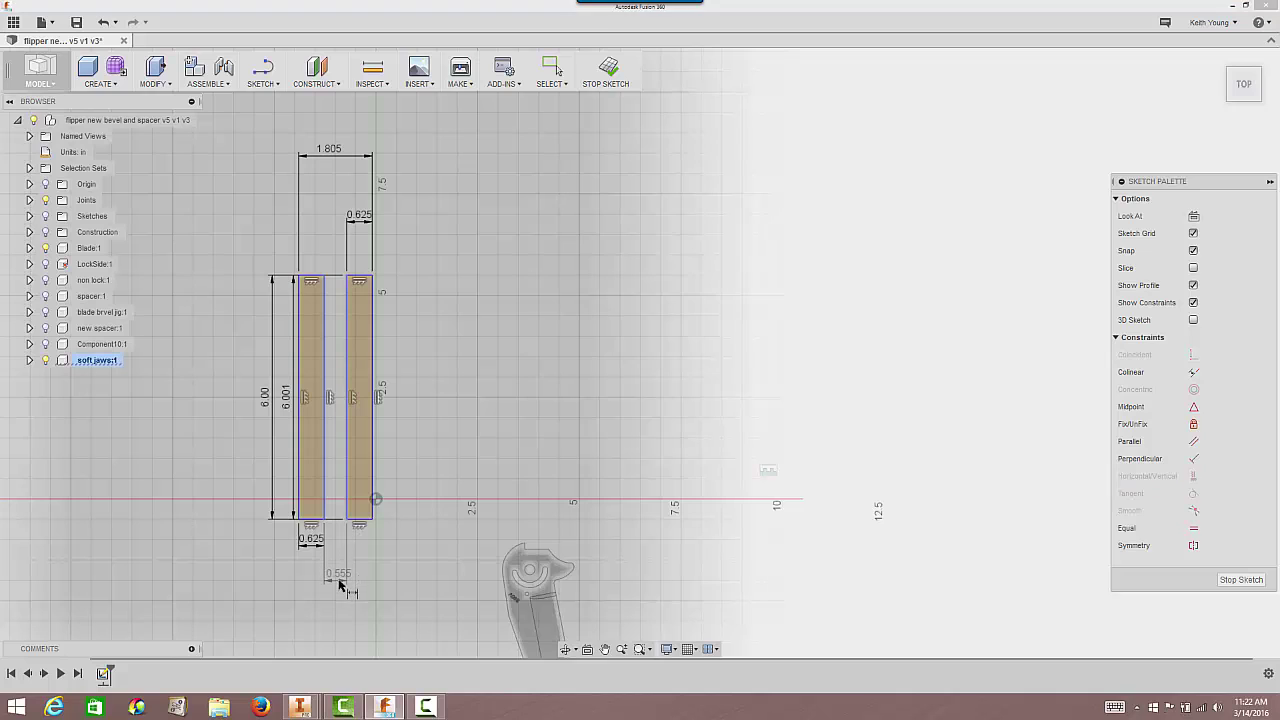
pyautogui.click(340, 587)
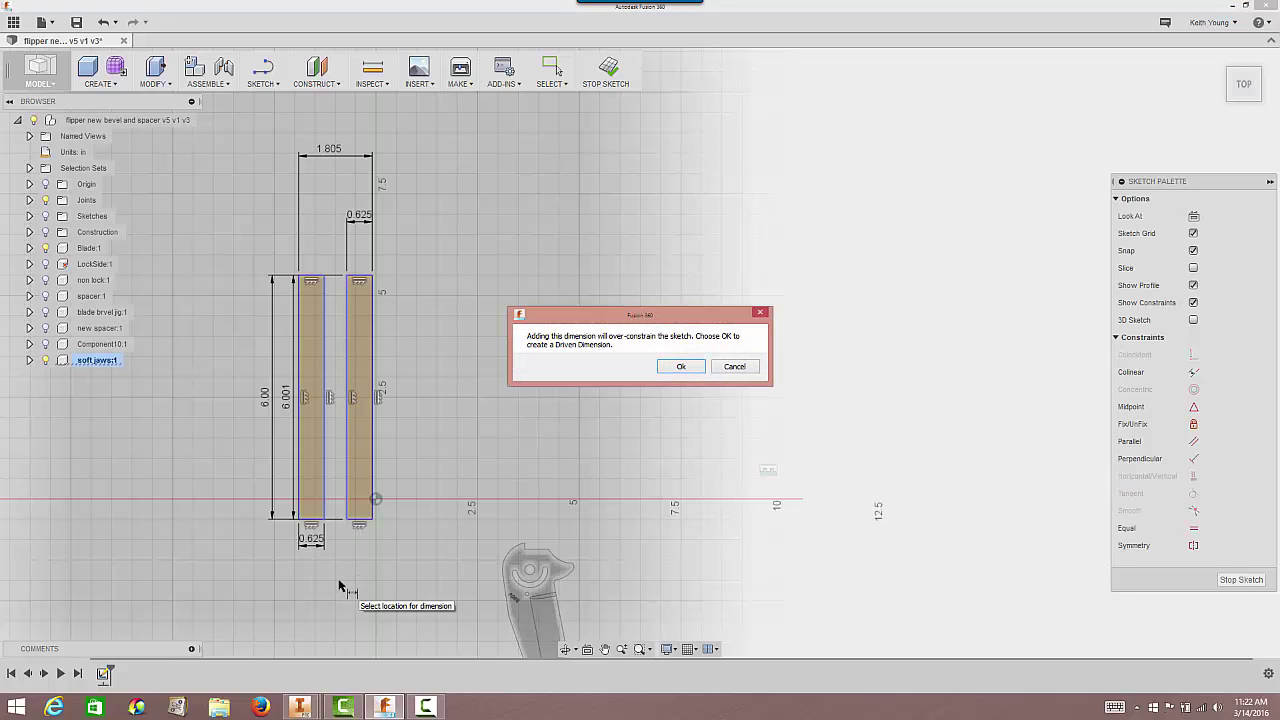
# Accept a driven dimension and place the 0.802 in gap reference below the bars.
pyautogui.click(681, 367)
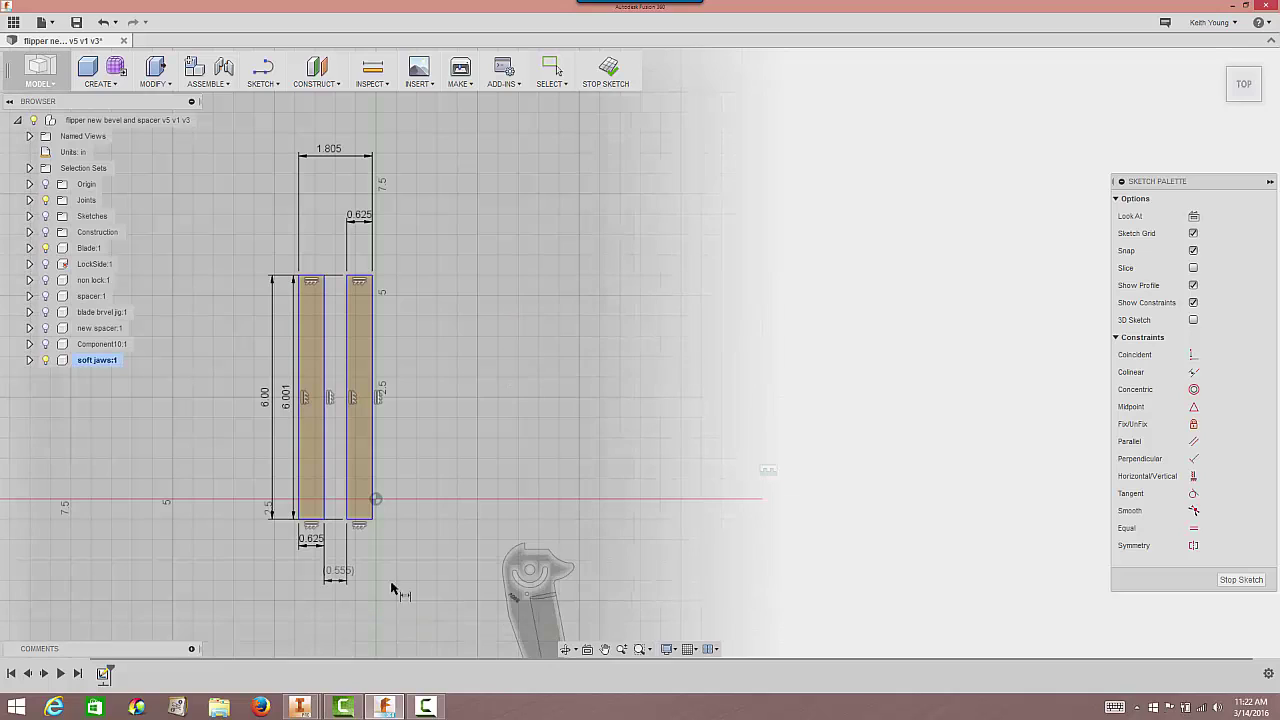
pyautogui.click(355, 583)
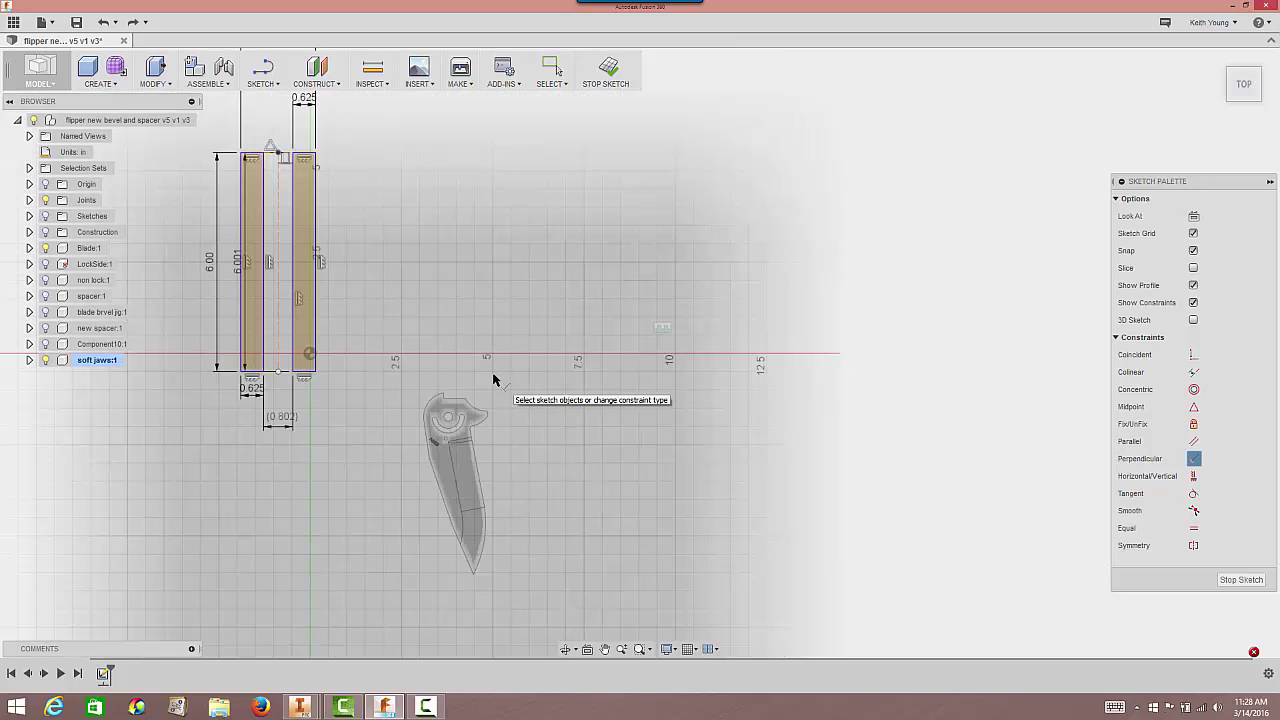
# Move all 21 jaw sketch entities down over the blade, nudging them up slightly.
pyautogui.click(163, 85)
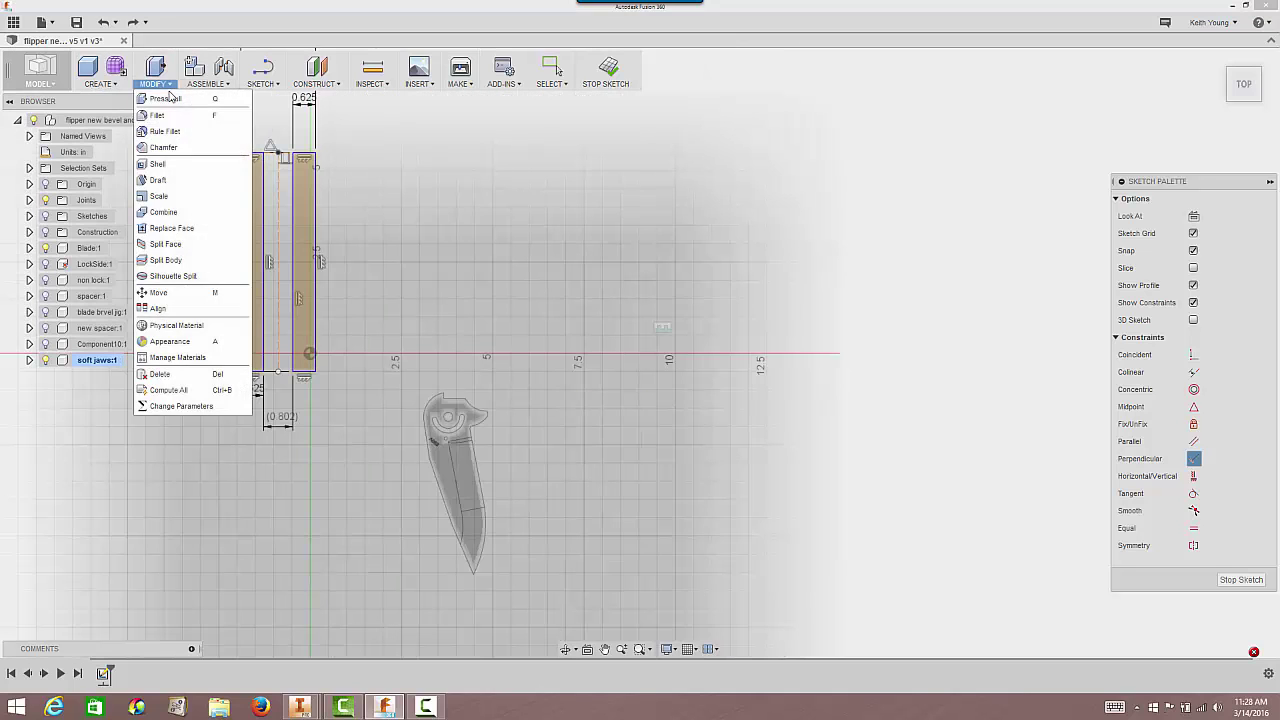
pyautogui.click(172, 296)
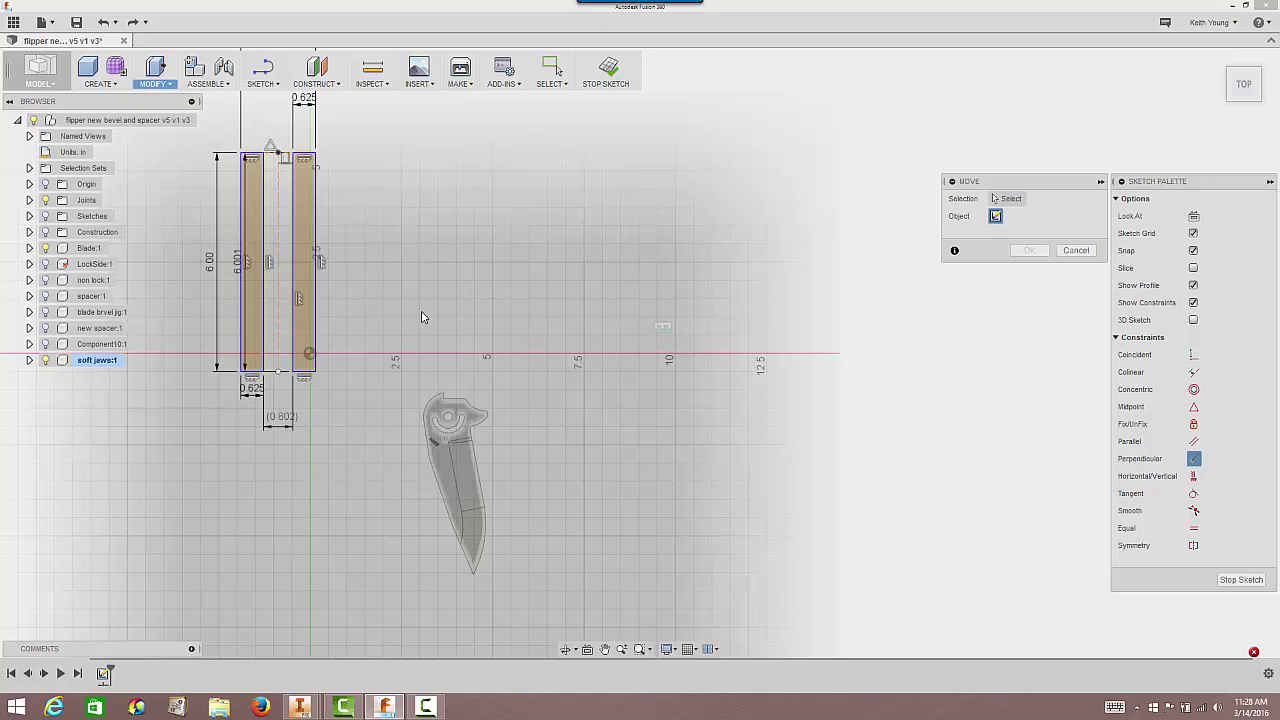
pyautogui.moveTo(499, 568)
pyautogui.mouseDown()
pyautogui.moveTo(429, 449)
pyautogui.moveTo(426, 395)
pyautogui.moveTo(180, 123)
pyautogui.moveTo(197, 114)
pyautogui.mouseUp()
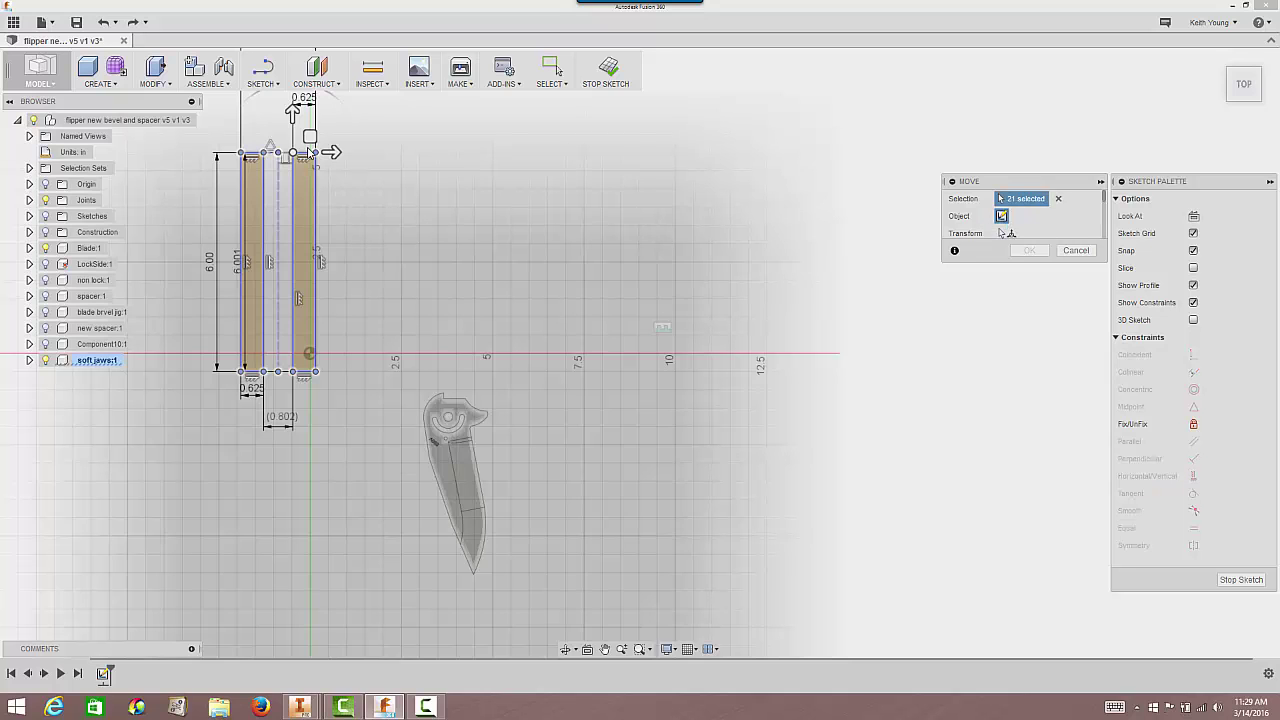
pyautogui.moveTo(310, 136)
pyautogui.mouseDown()
pyautogui.moveTo(318, 189)
pyautogui.moveTo(380, 257)
pyautogui.moveTo(497, 326)
pyautogui.moveTo(508, 346)
pyautogui.moveTo(484, 366)
pyautogui.mouseUp()
pyautogui.click(484, 365)
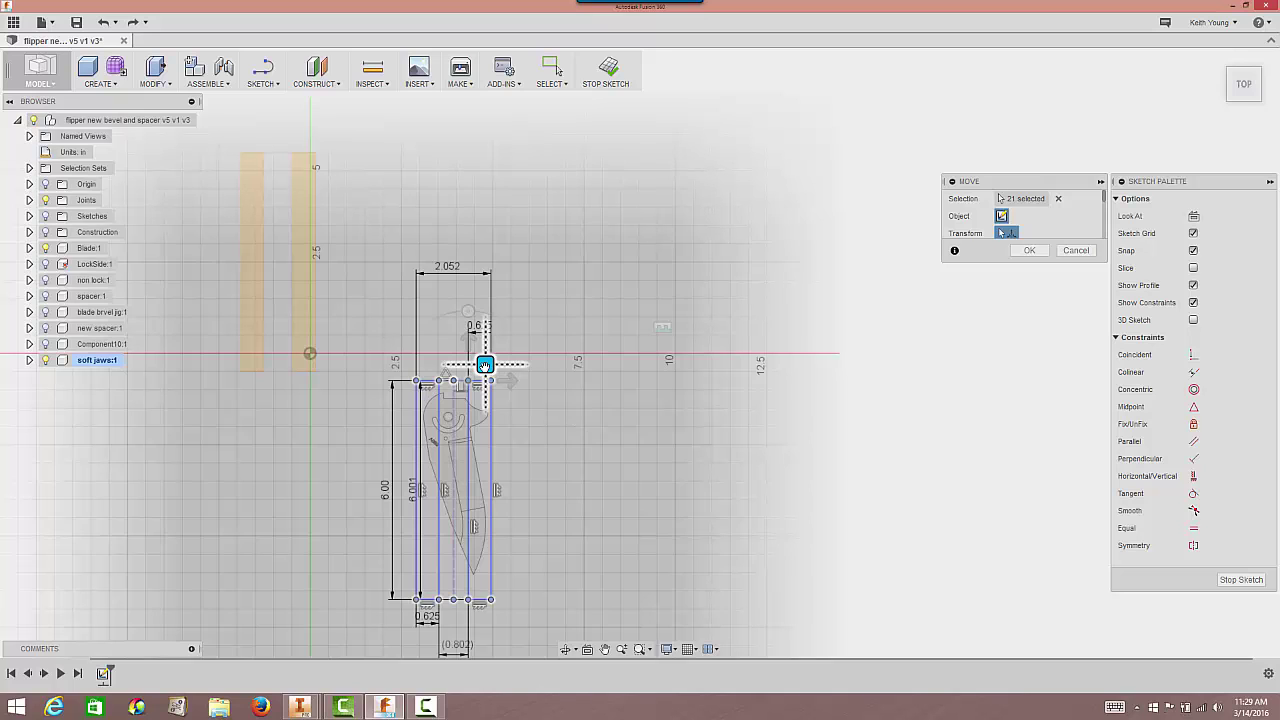
pyautogui.moveTo(484, 365); pyautogui.dragTo(492, 360)
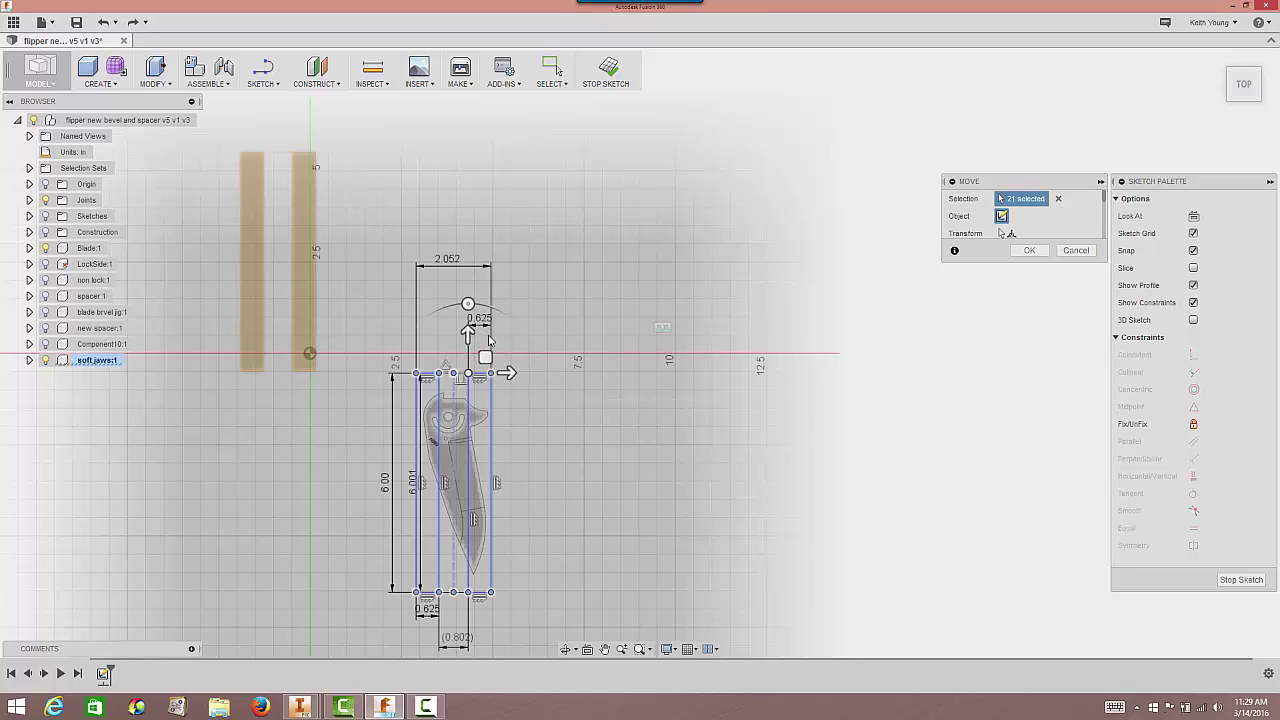
# Rotate the jaw sketch about 10° to follow the blade and nudge it slightly left.
pyautogui.moveTo(467, 304); pyautogui.dragTo(456, 304)
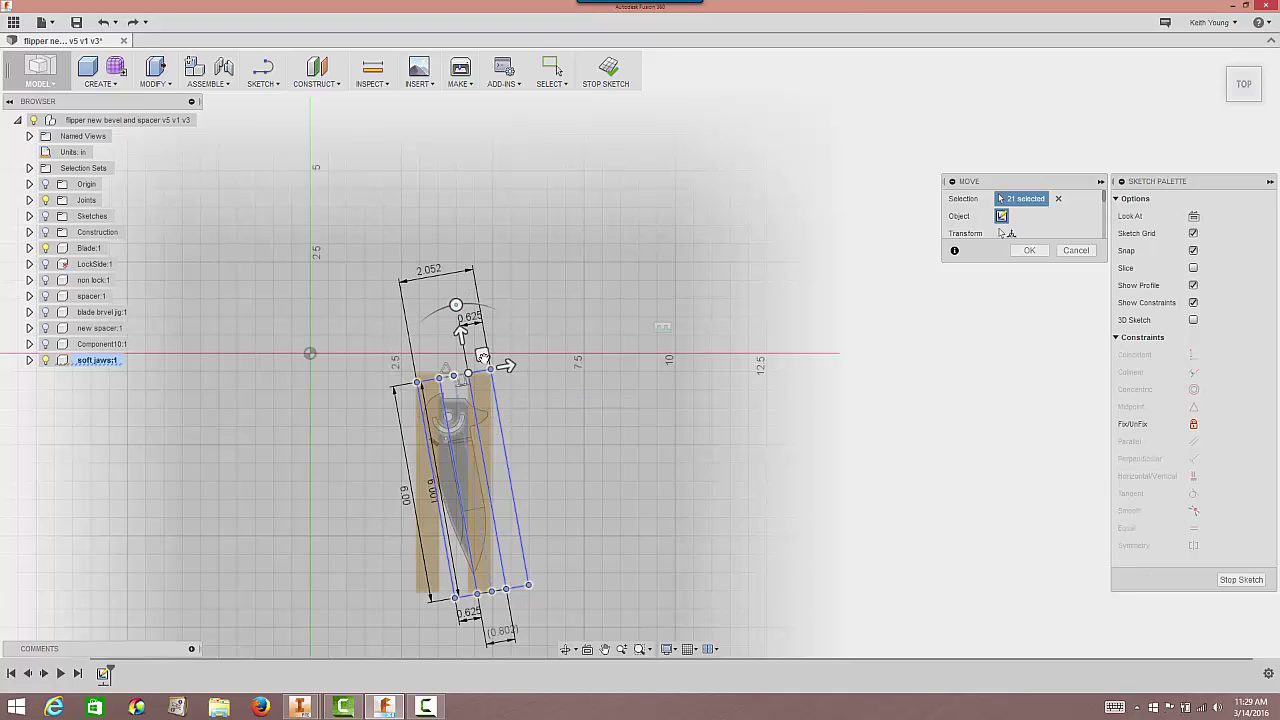
pyautogui.moveTo(508, 366); pyautogui.dragTo(488, 368)
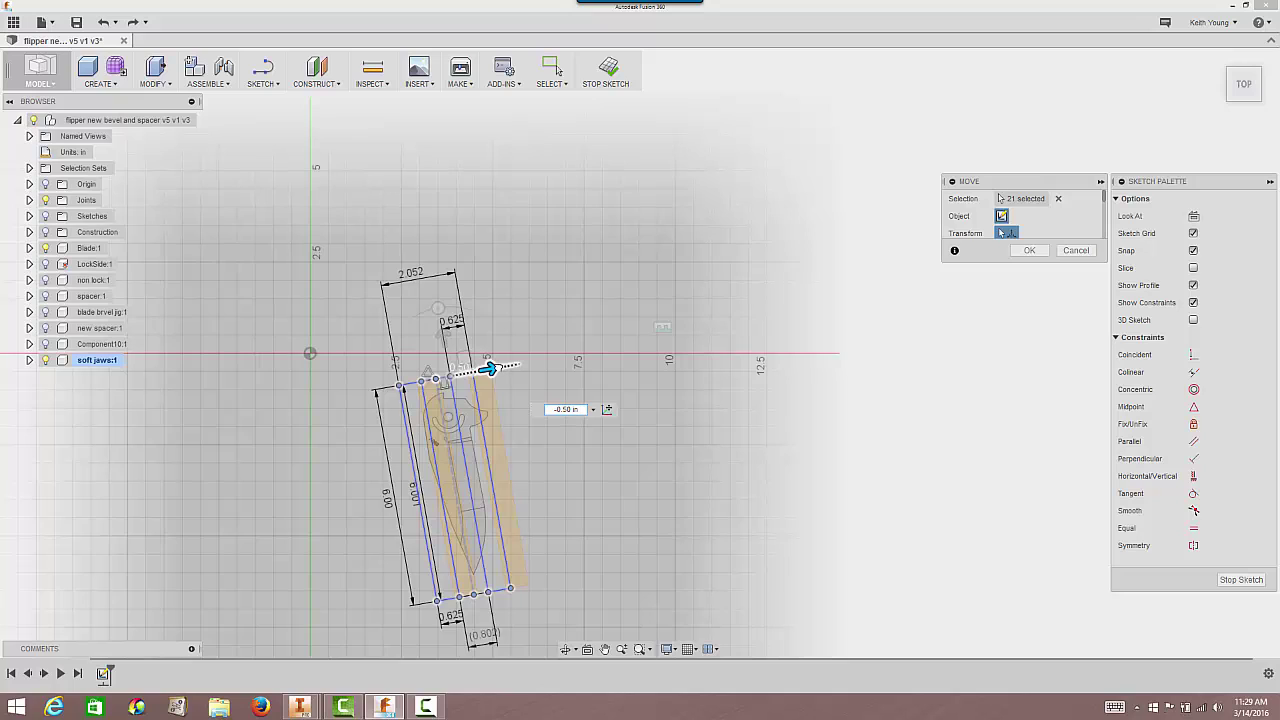
pyautogui.moveTo(488, 368); pyautogui.dragTo(508, 365)
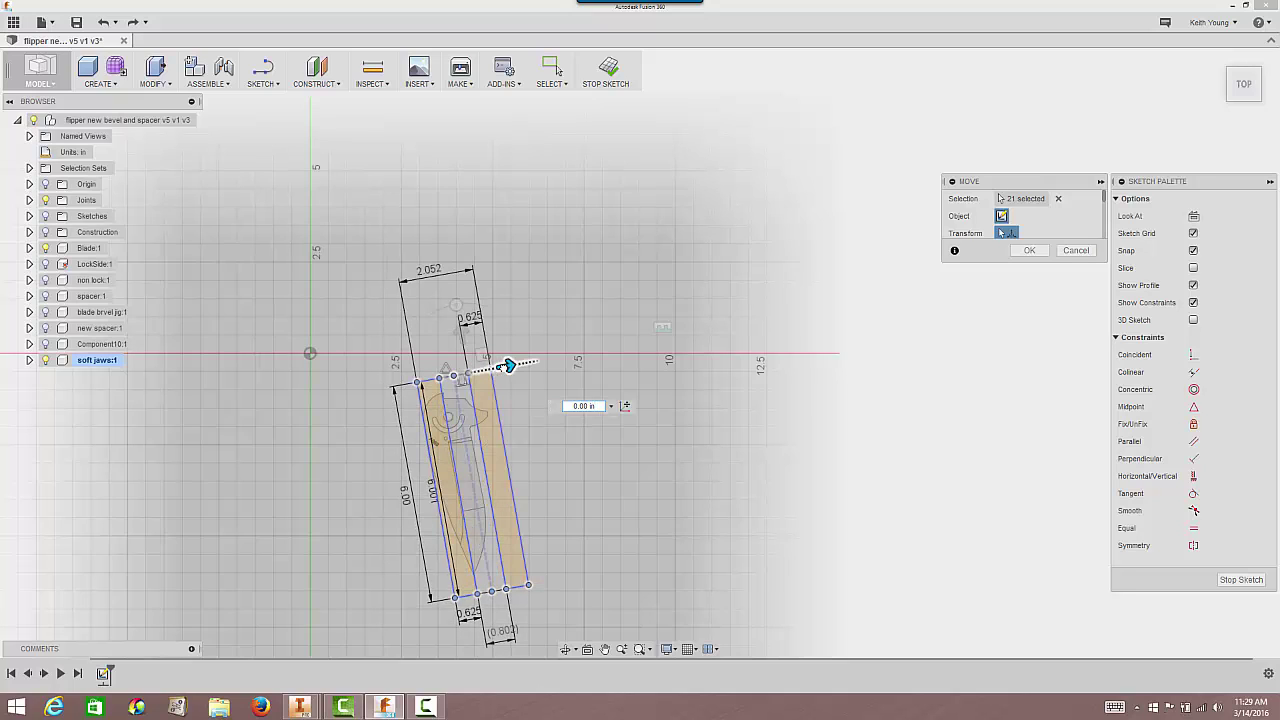
pyautogui.click(481, 354)
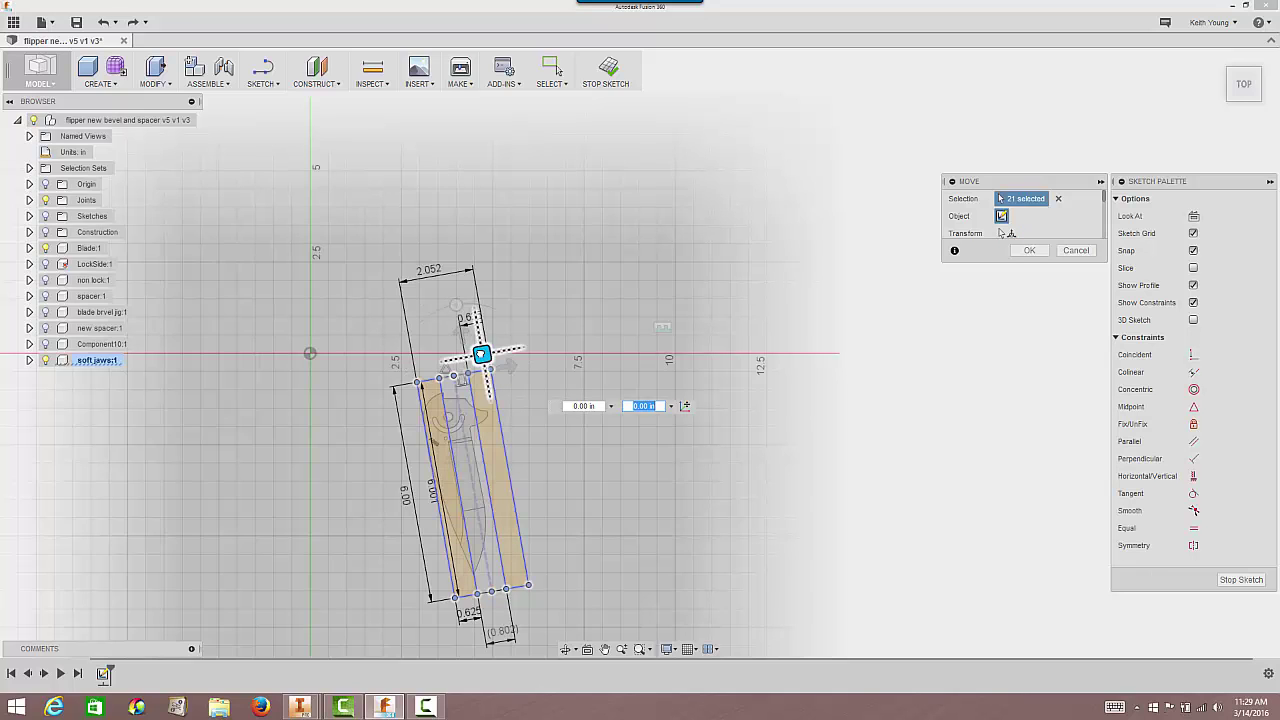
pyautogui.moveTo(481, 354); pyautogui.dragTo(476, 355)
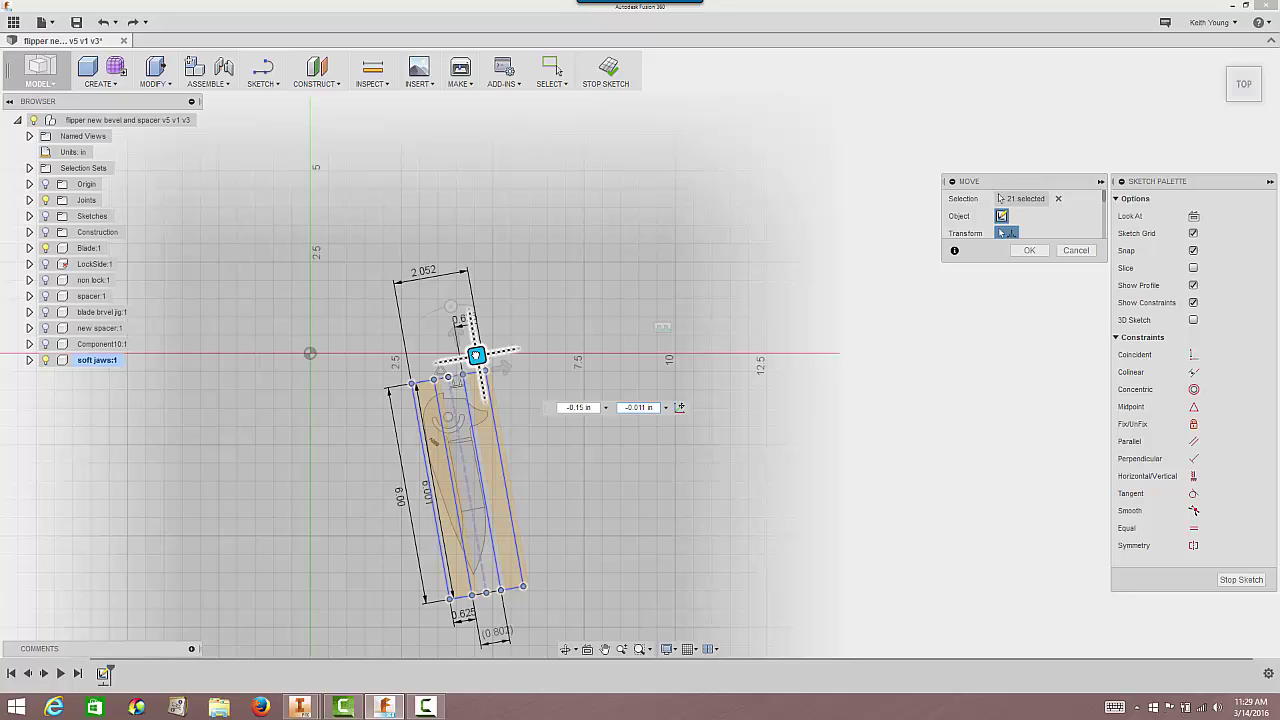
pyautogui.click(476, 356)
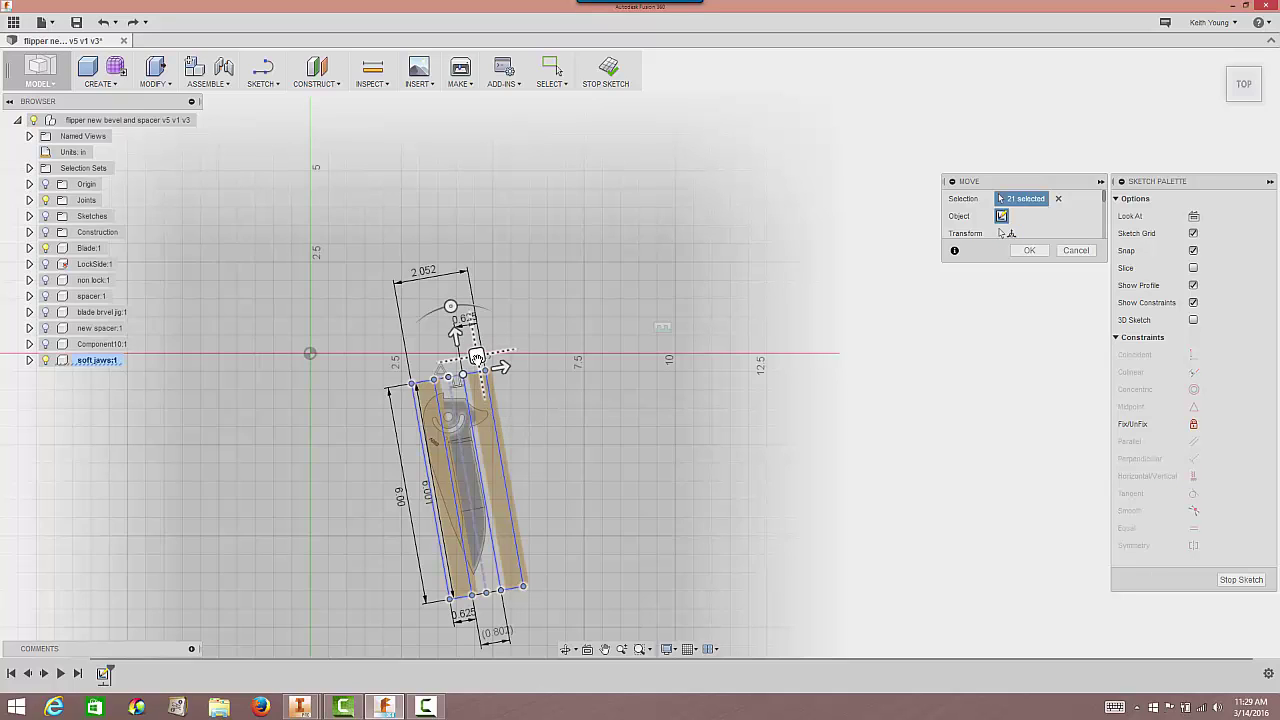
# Commit the move, then change the 2.052 overall jaw width dimension to 1.805.
pyautogui.click(1029, 250)
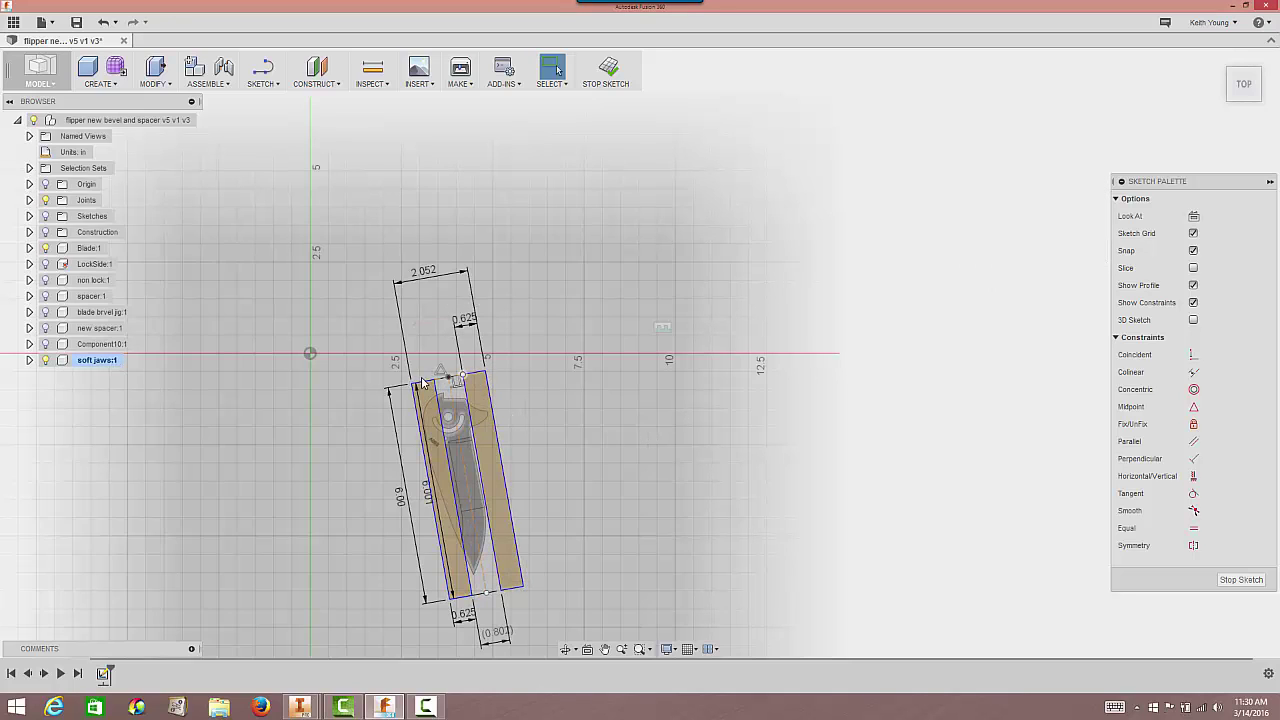
pyautogui.doubleClick(440, 278)
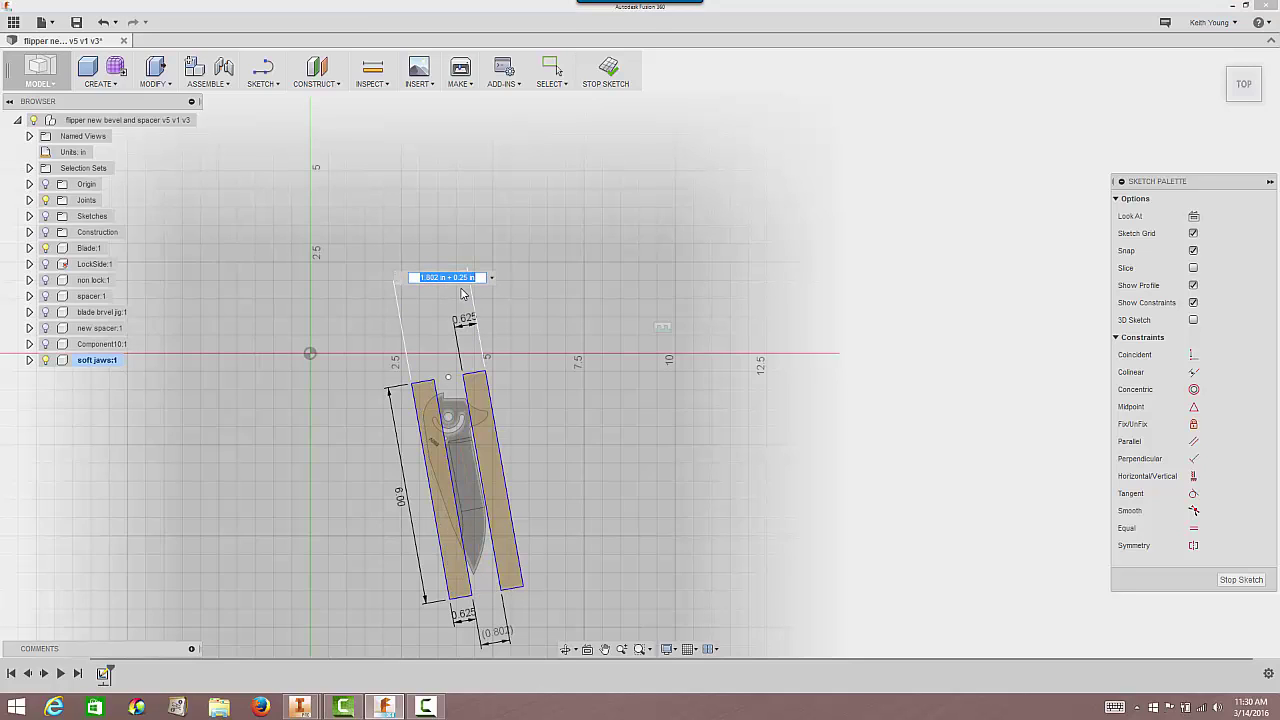
pyautogui.write('1.805')
pyautogui.press('Return')
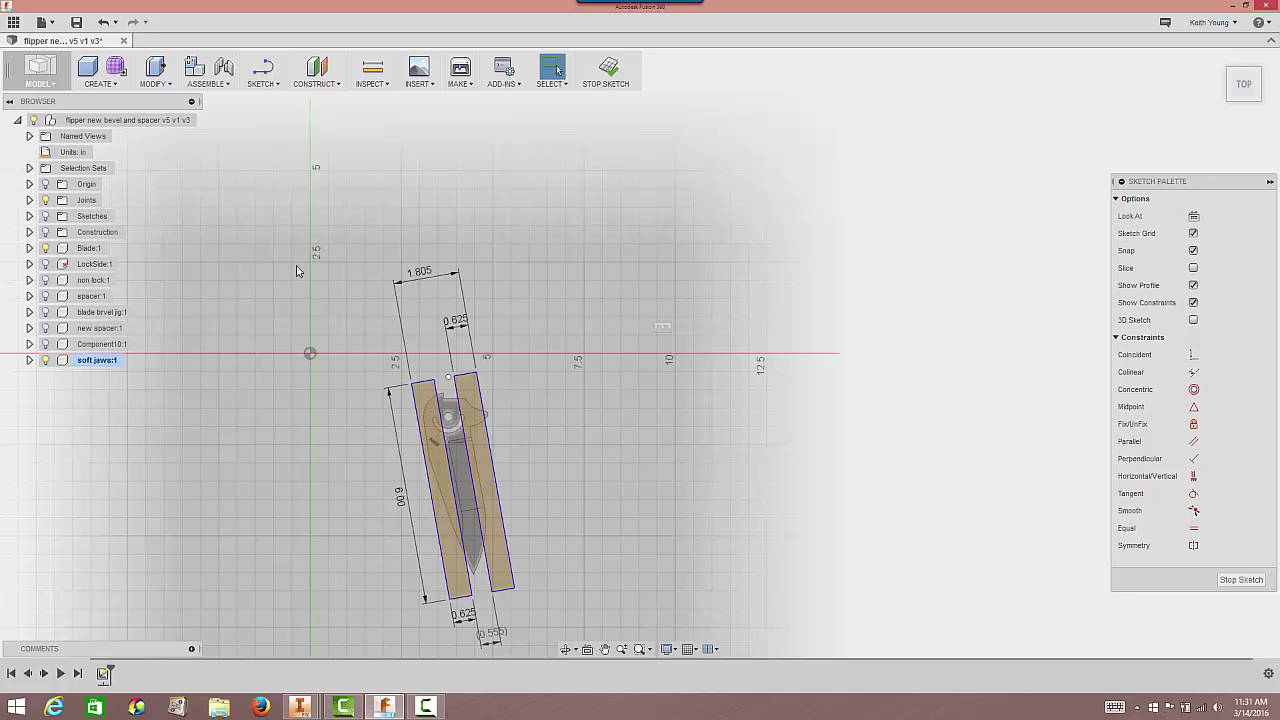
# Project the handle outline, blade edge curves and blade tip point into the jaw sketch.
pyautogui.click(254, 86)
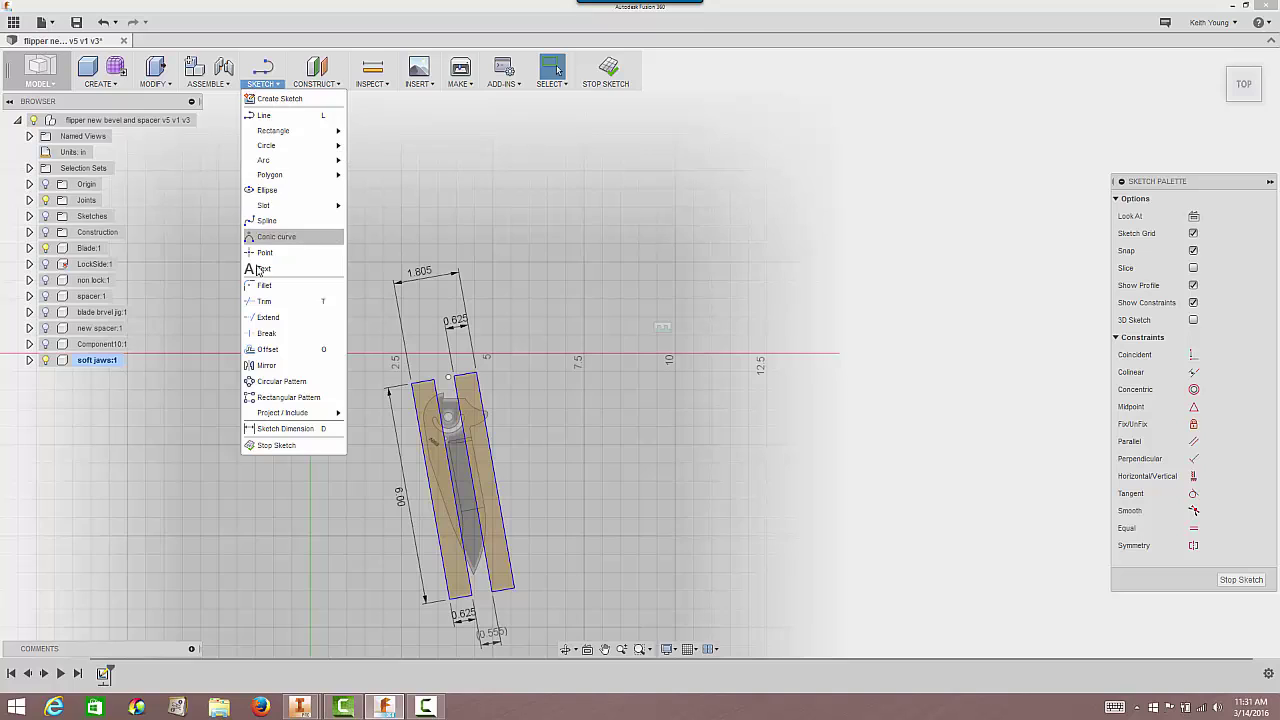
pyautogui.moveTo(298, 413)
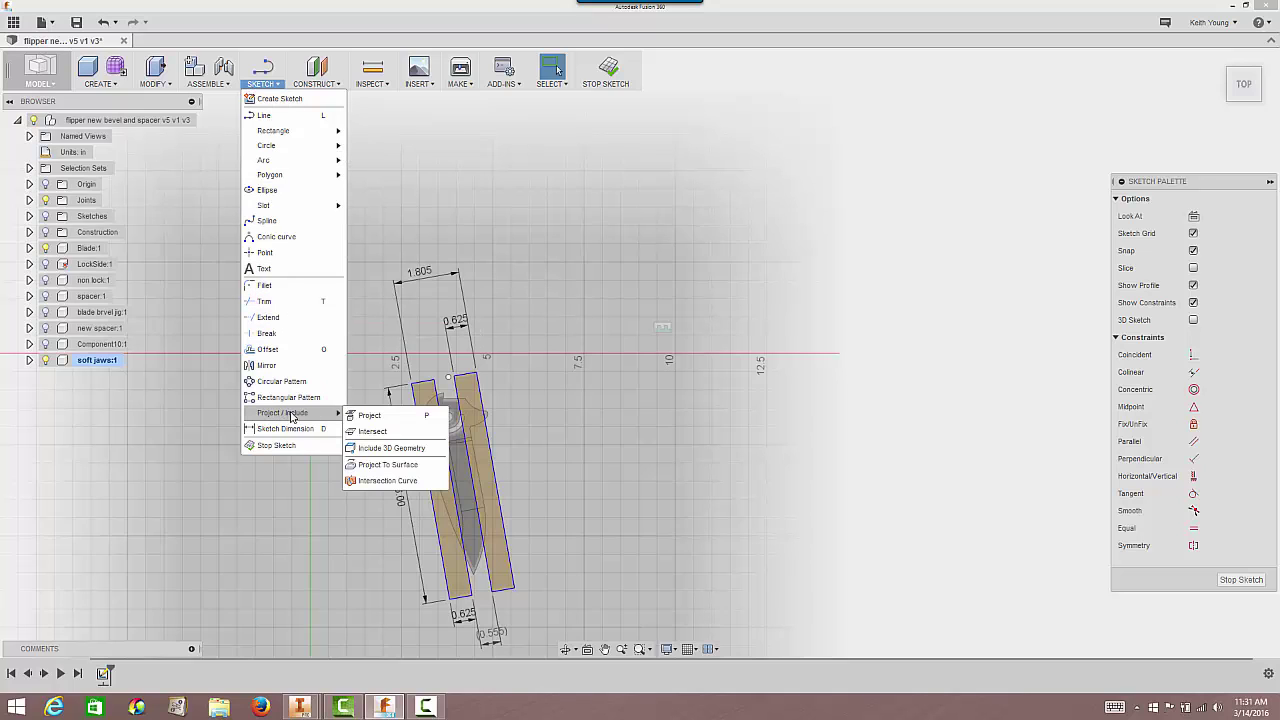
pyautogui.click(366, 418)
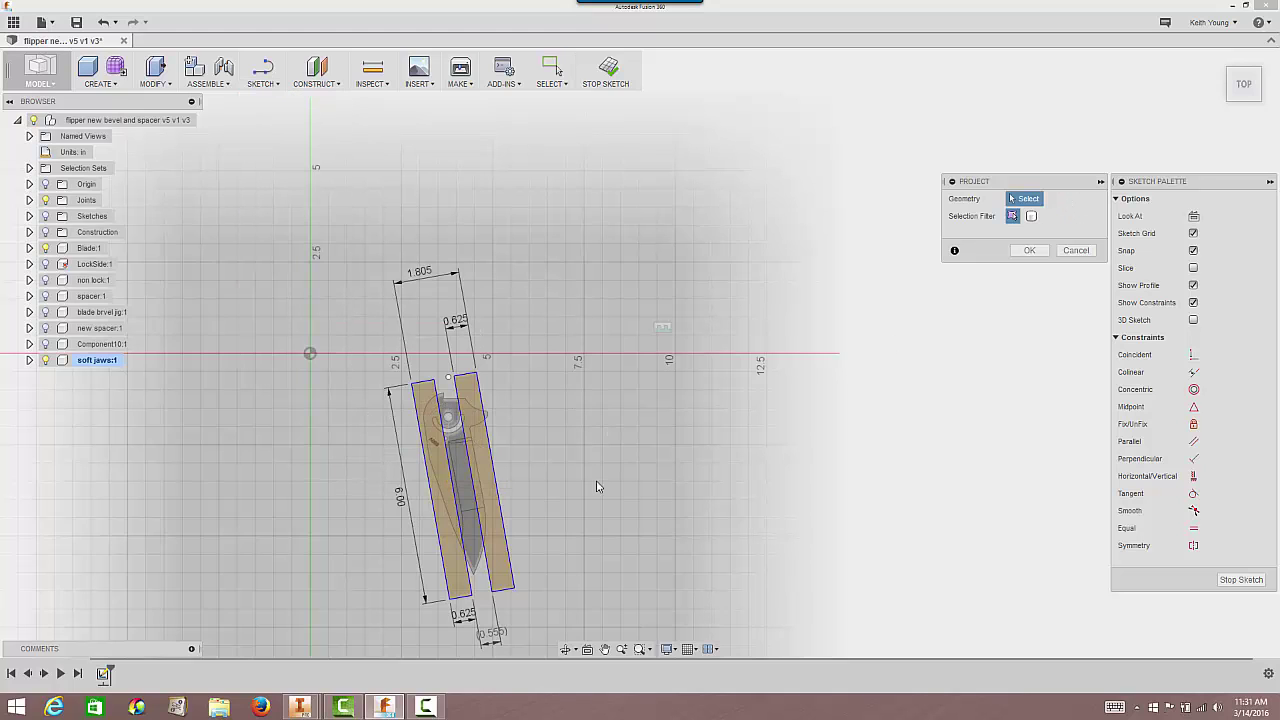
pyautogui.scroll(1, 545, 418)
pyautogui.moveTo(508, 466); pyautogui.dragTo(527, 352, button='middle')
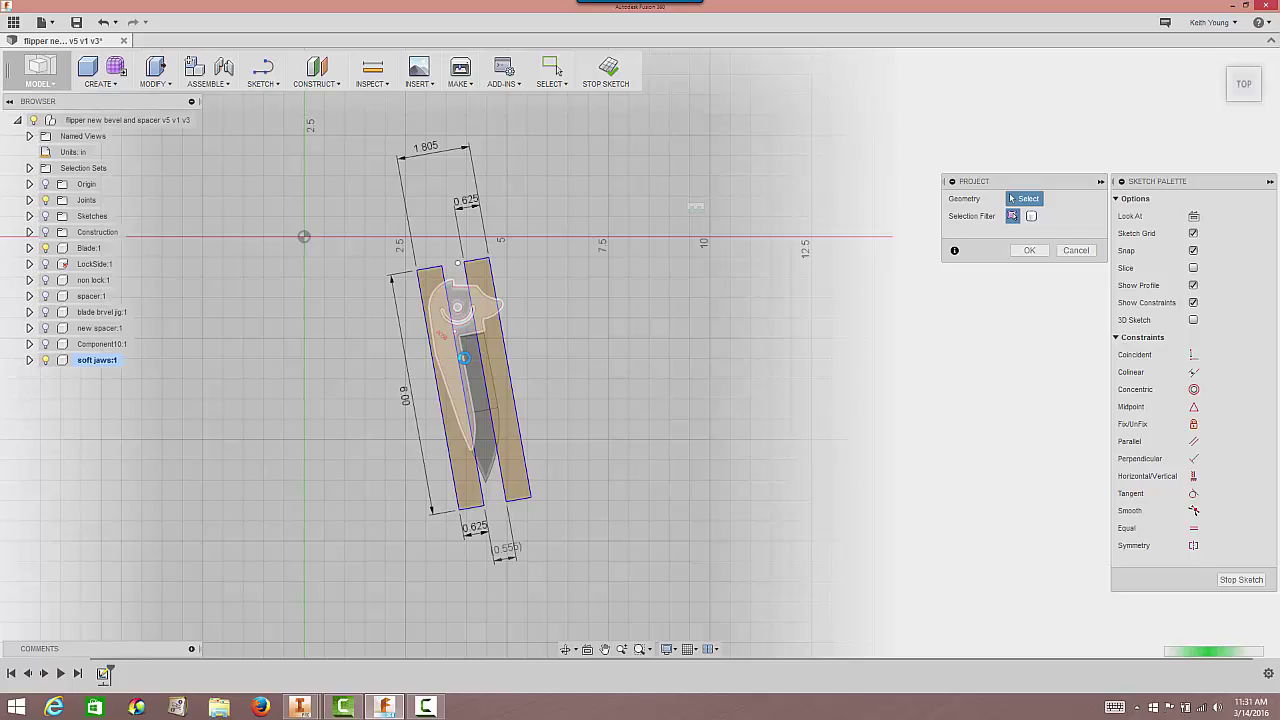
pyautogui.click(486, 447)
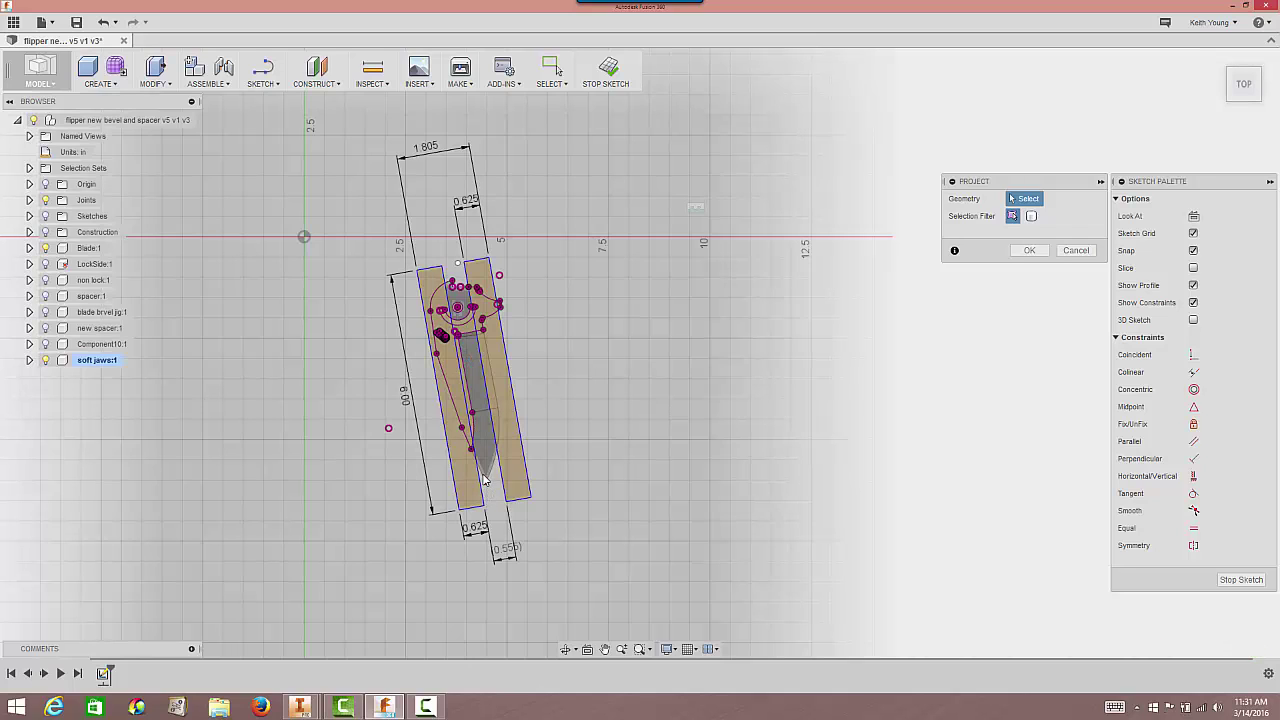
pyautogui.click(489, 483)
pyautogui.click(496, 468)
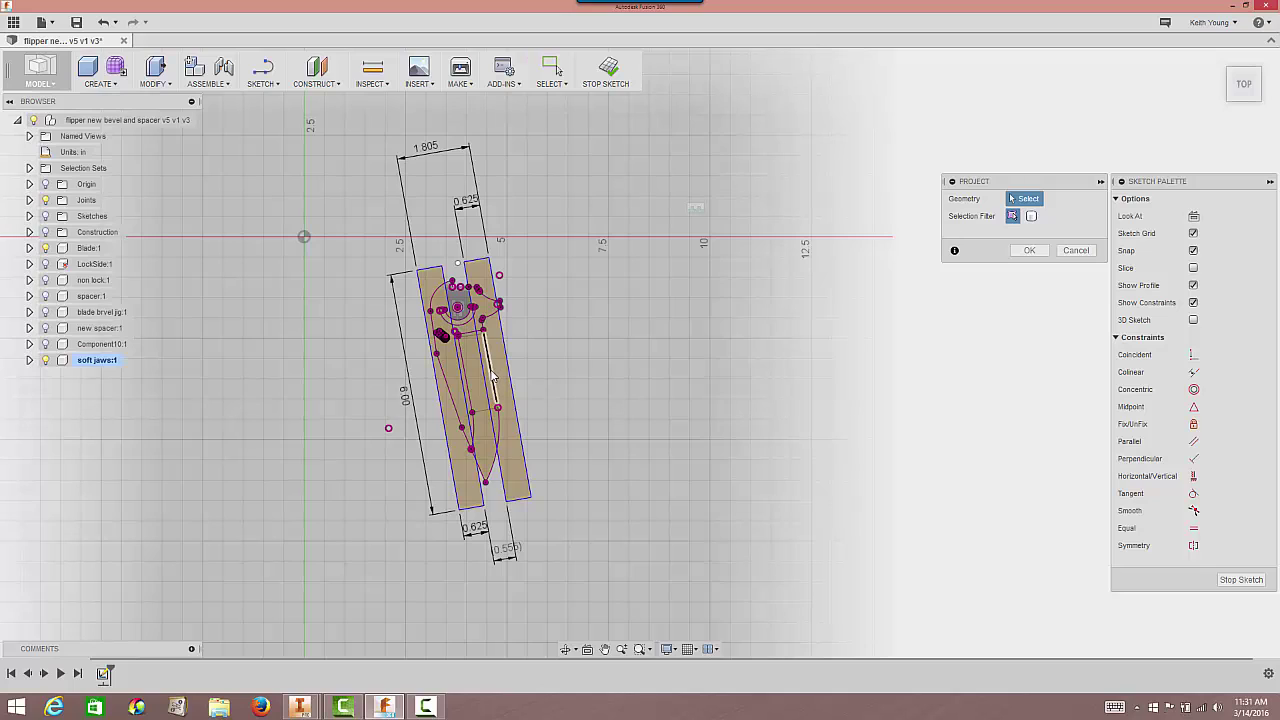
pyautogui.click(522, 354)
pyautogui.click(1026, 259)
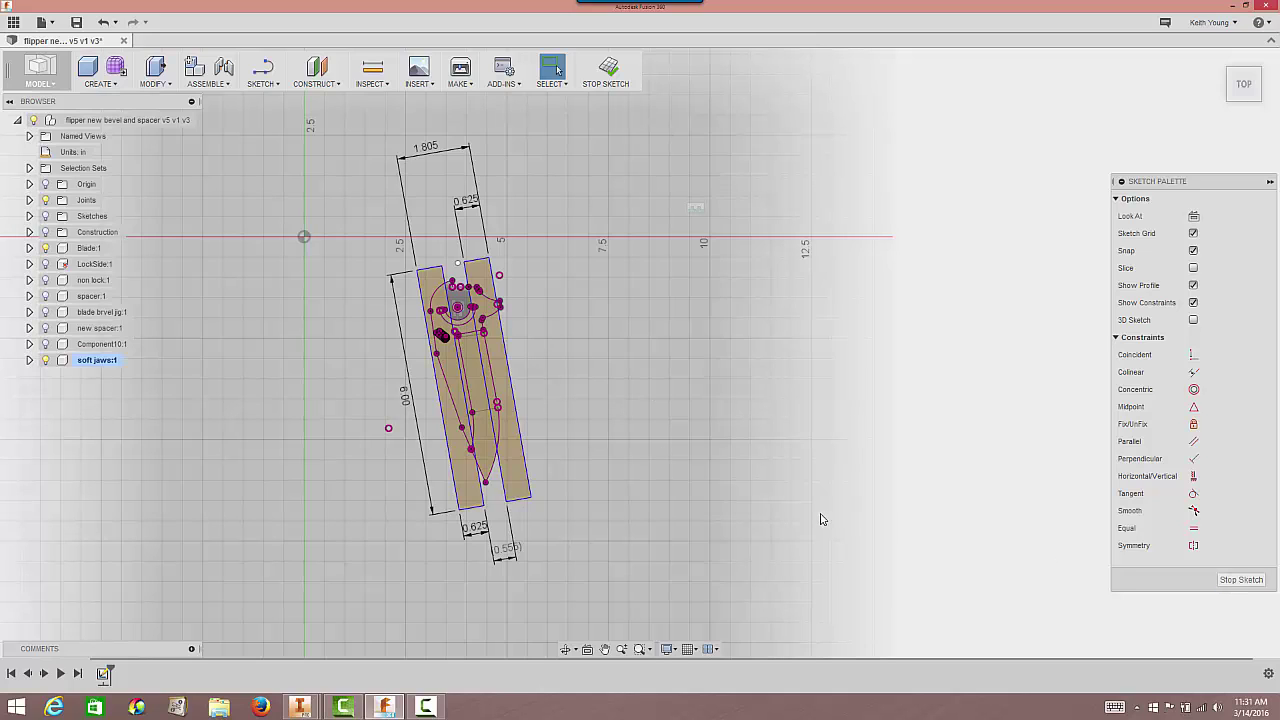
# Finish the jaw sketch and expand Blade:1 and soft jaws:1 to reveal its bodies and Sketch1.
pyautogui.click(1241, 580)
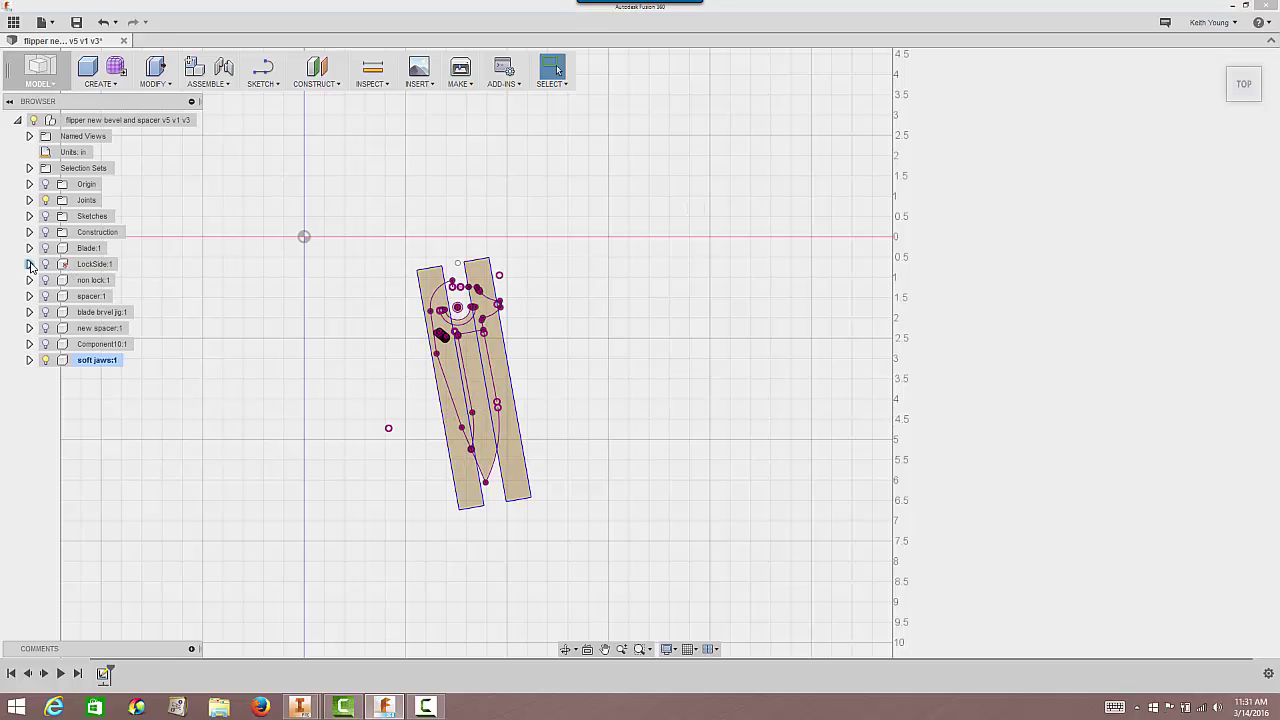
pyautogui.click(29, 248)
pyautogui.click(60, 281)
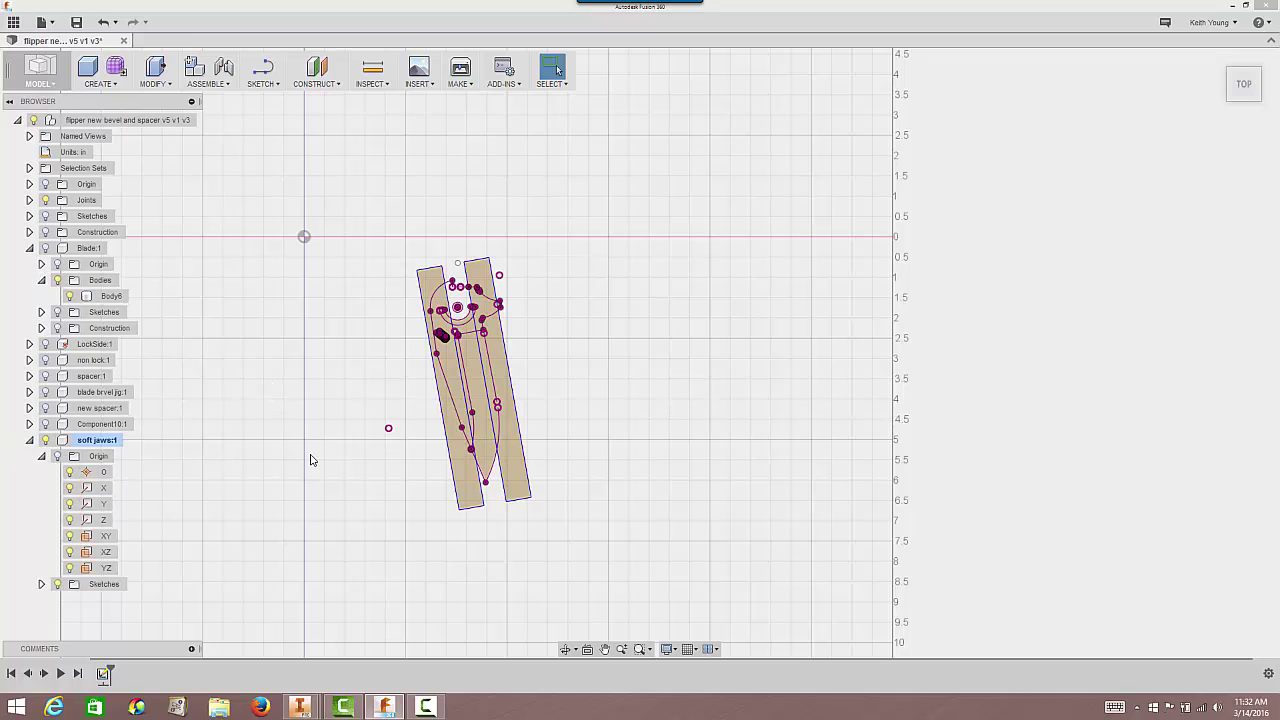
pyautogui.click(41, 585)
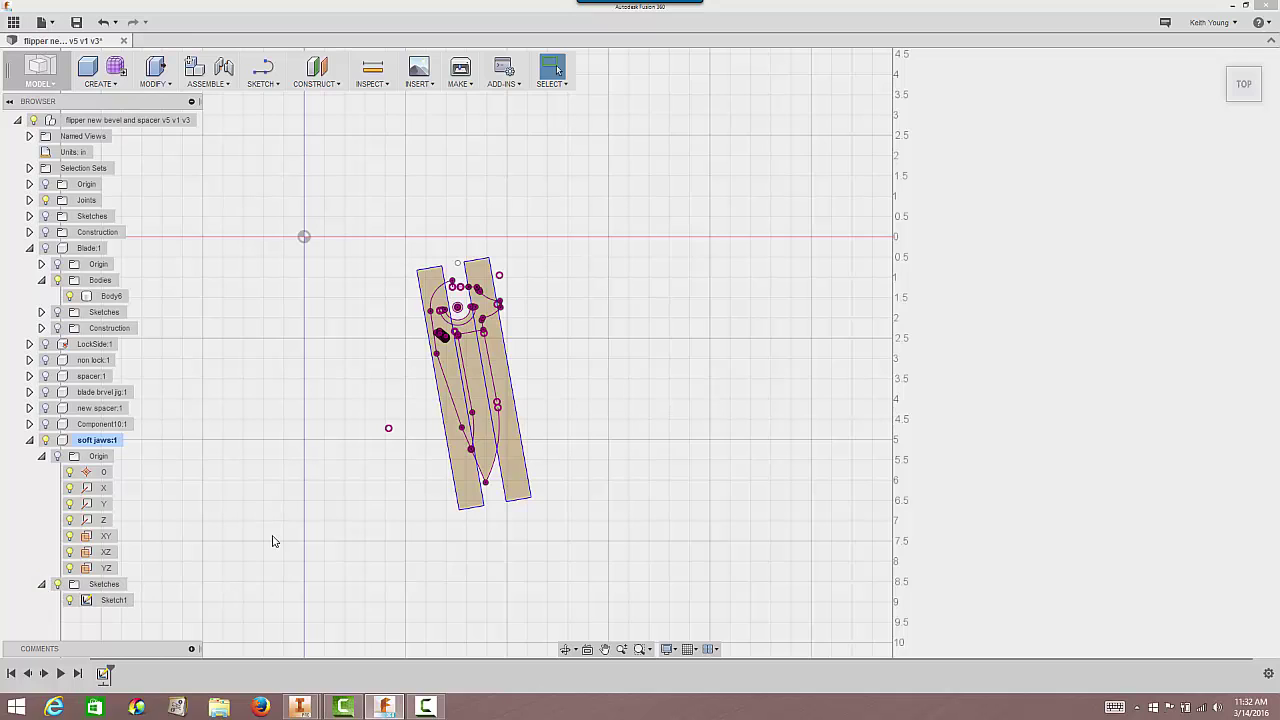
# Extrude the two jaw strip profiles and the small top profile 1.5 in downward.
pyautogui.press('e')
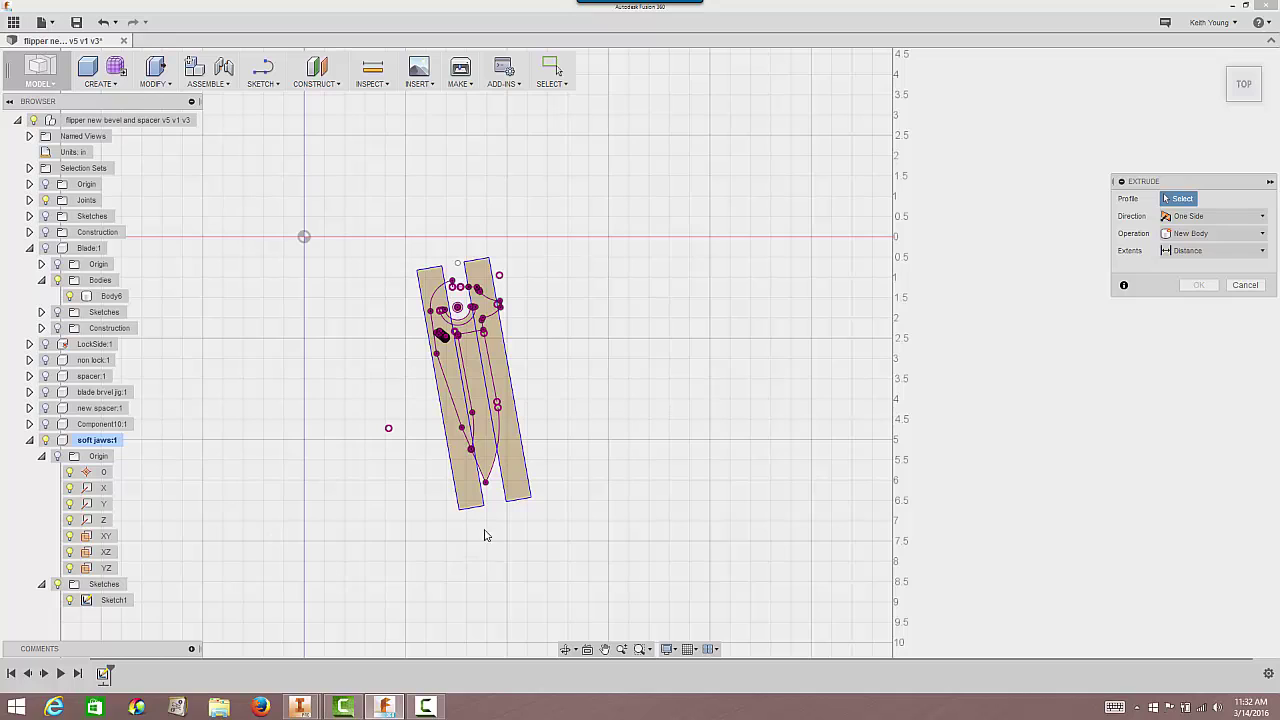
pyautogui.click(513, 489)
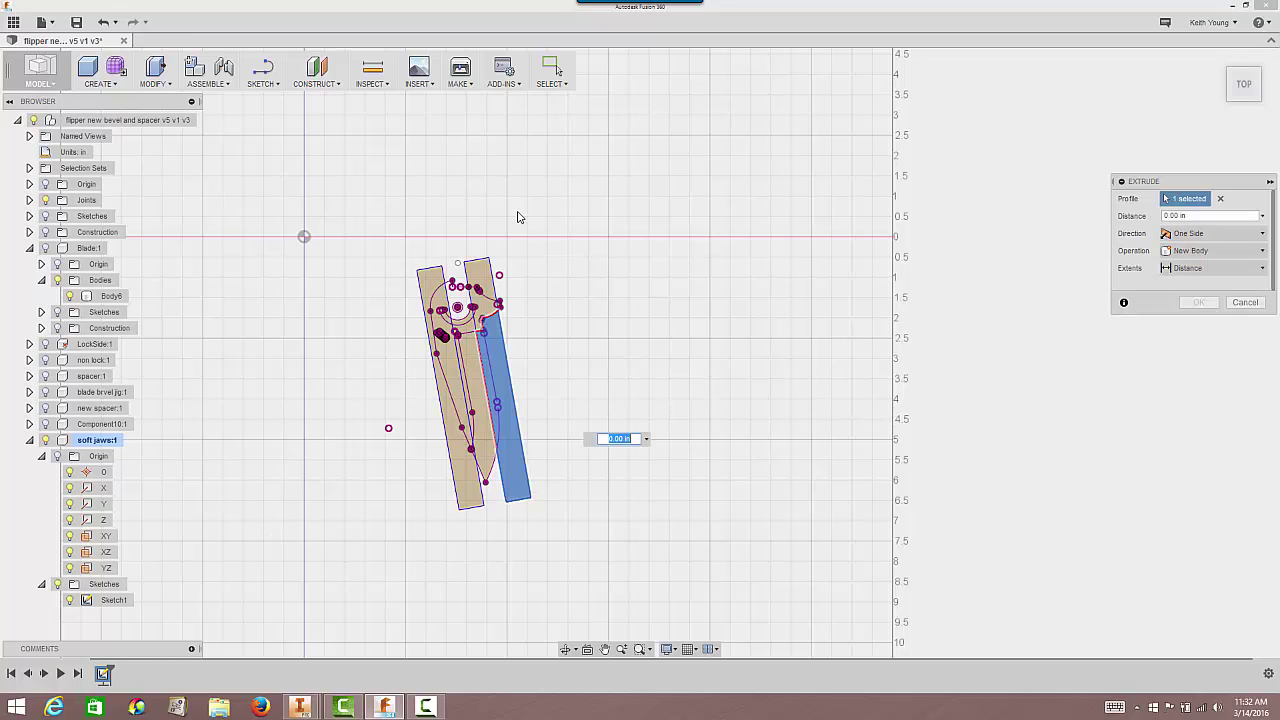
pyautogui.click(478, 274)
pyautogui.click(432, 285)
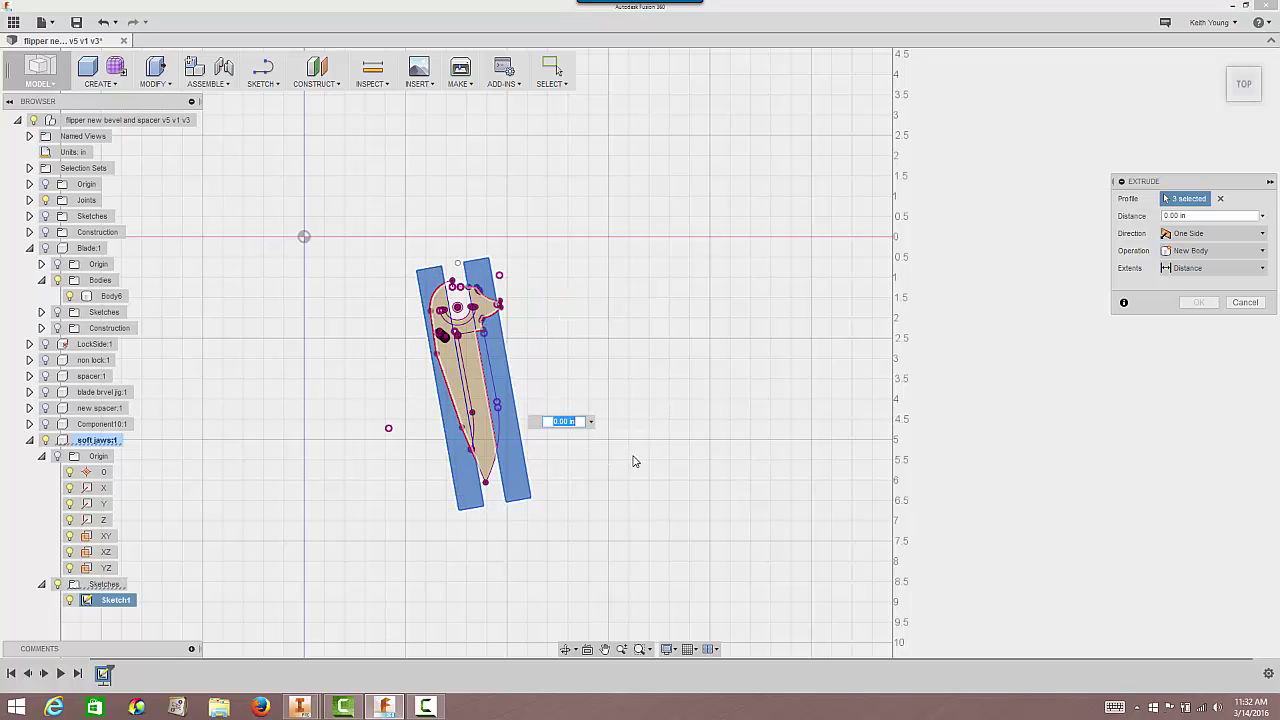
pyautogui.keyDown('shift'); pyautogui.moveTo(663, 431); pyautogui.dragTo(649, 357, button='middle'); pyautogui.keyUp('shift')
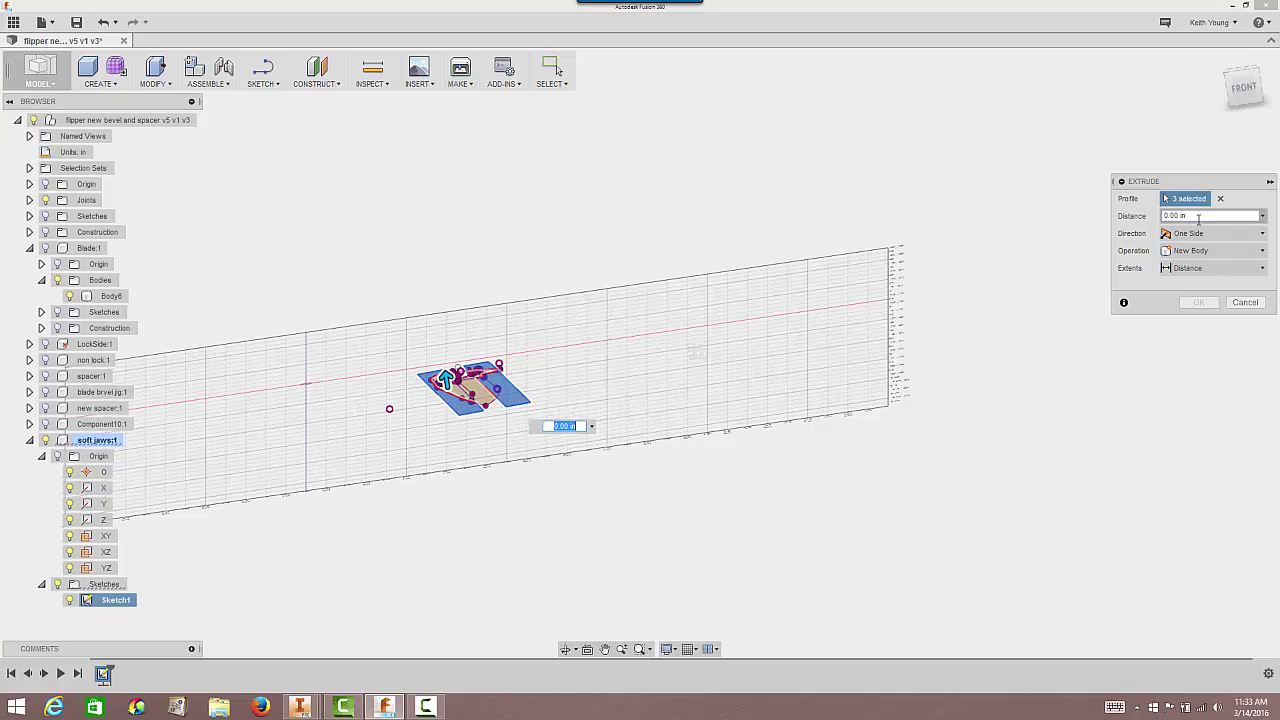
pyautogui.click(1200, 216)
pyautogui.write('1')
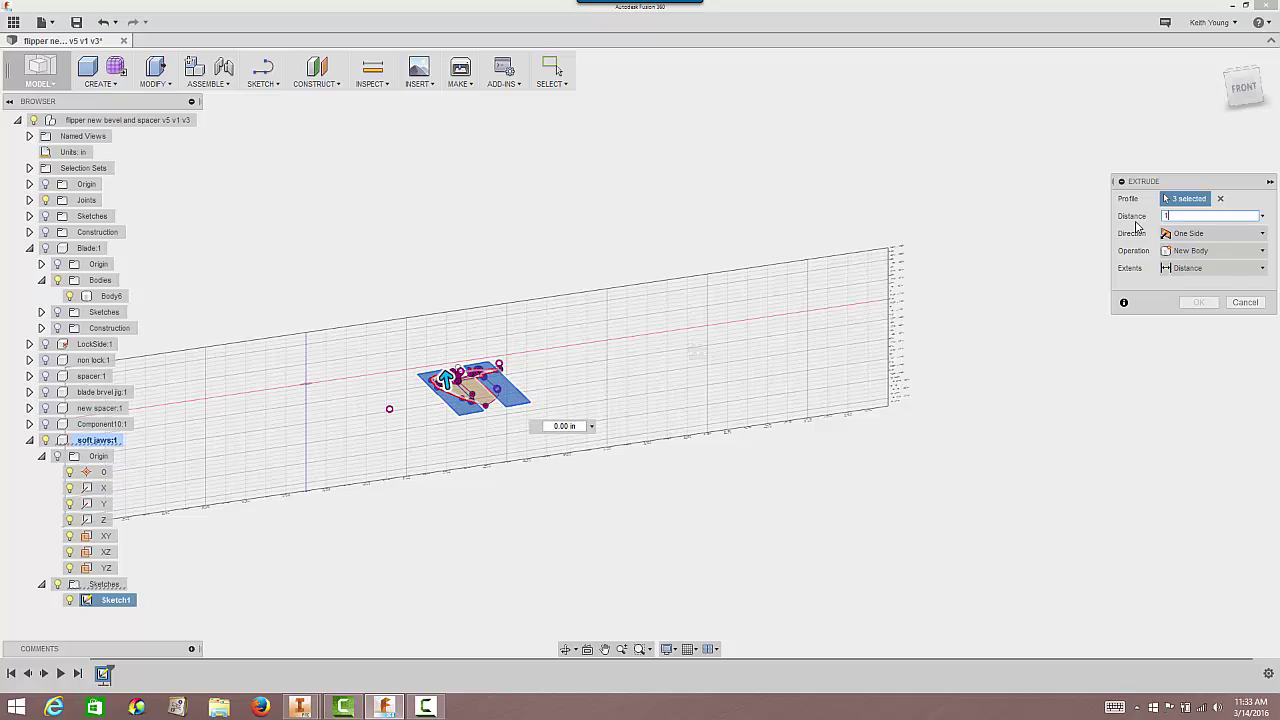
pyautogui.write('.5')
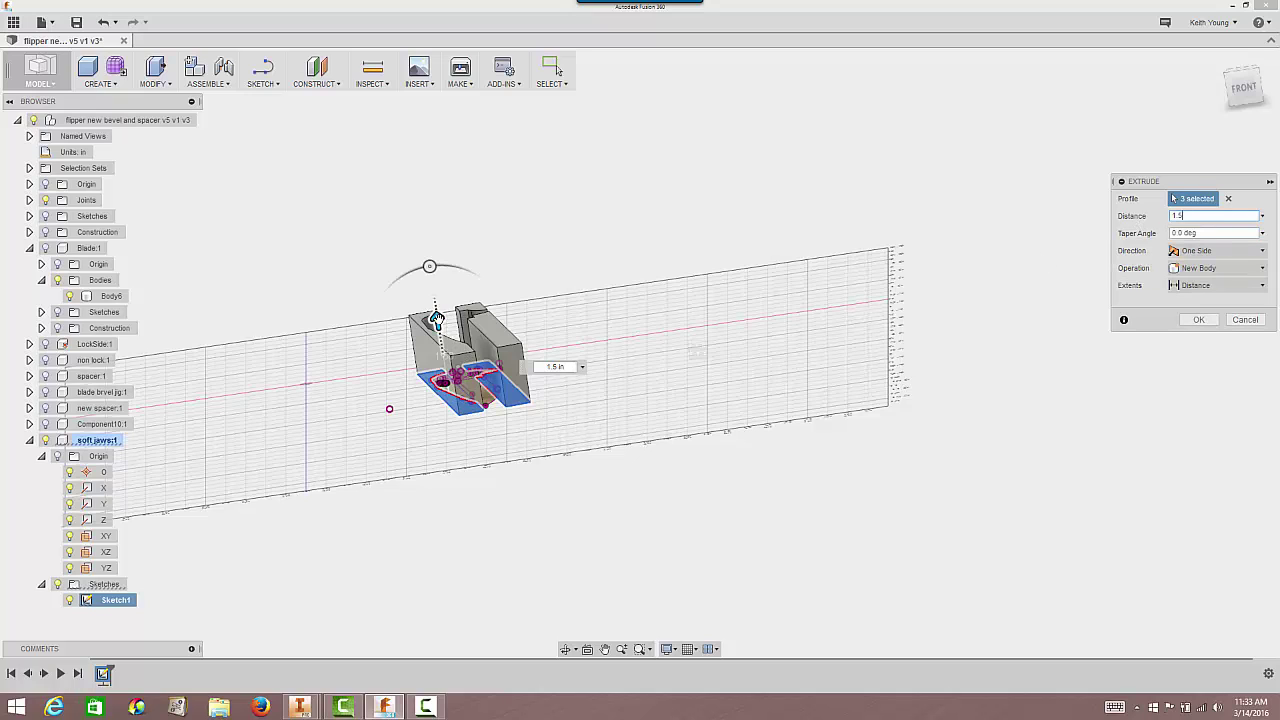
pyautogui.moveTo(436, 318); pyautogui.dragTo(460, 465)
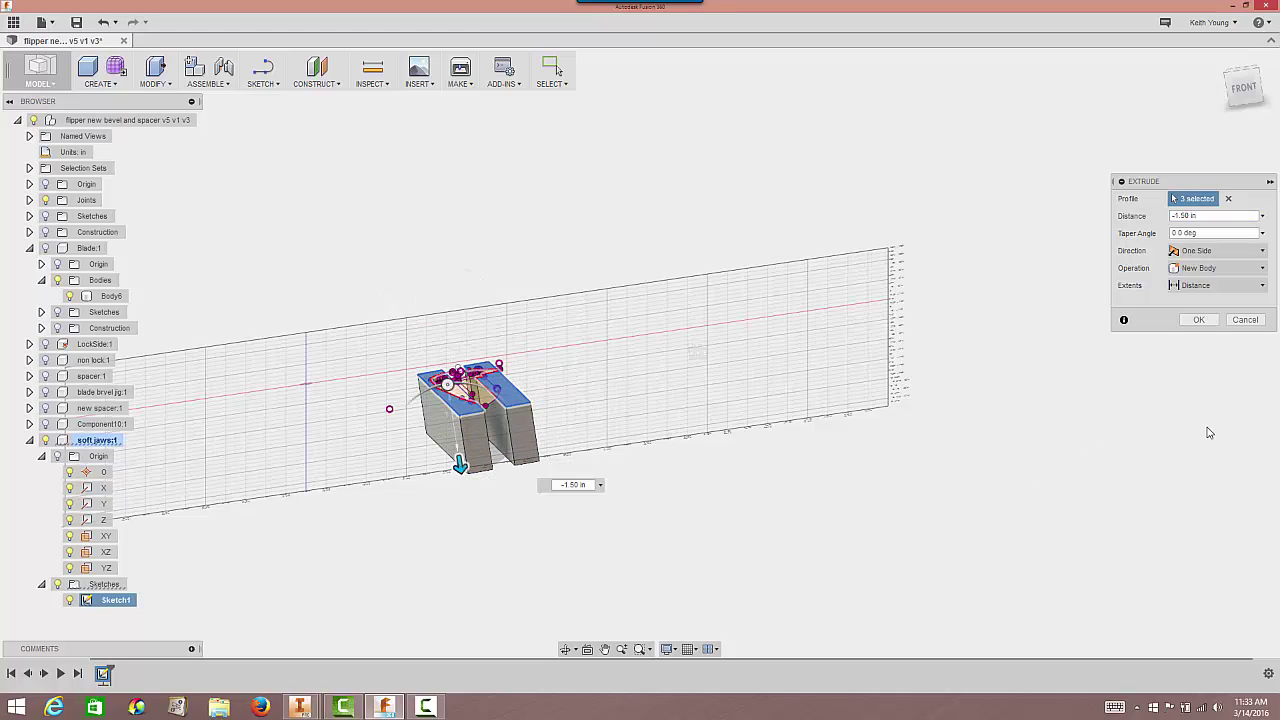
pyautogui.click(1200, 320)
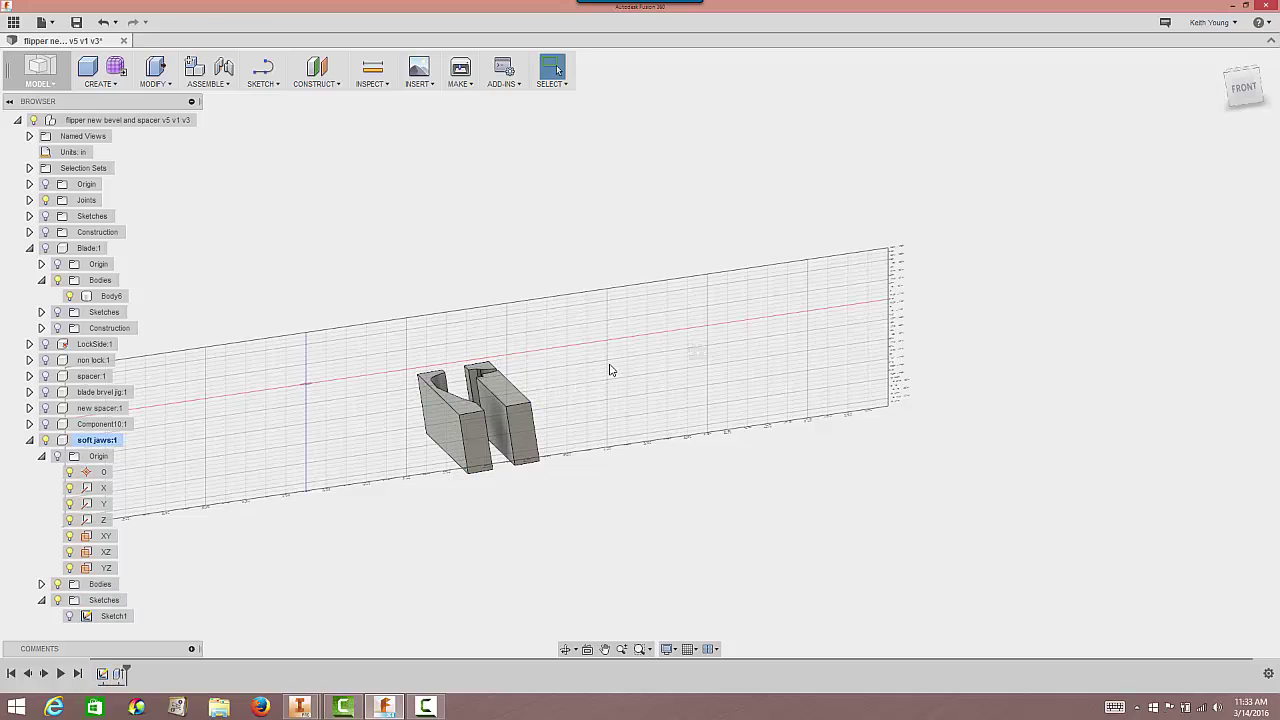
# Undo the jaw extrusion and re-extrude all 19 jaw sketch profiles 1.50 in downward.
pyautogui.keyDown('shift'); pyautogui.moveTo(612, 370); pyautogui.dragTo(609, 400, button='middle'); pyautogui.keyUp('shift')
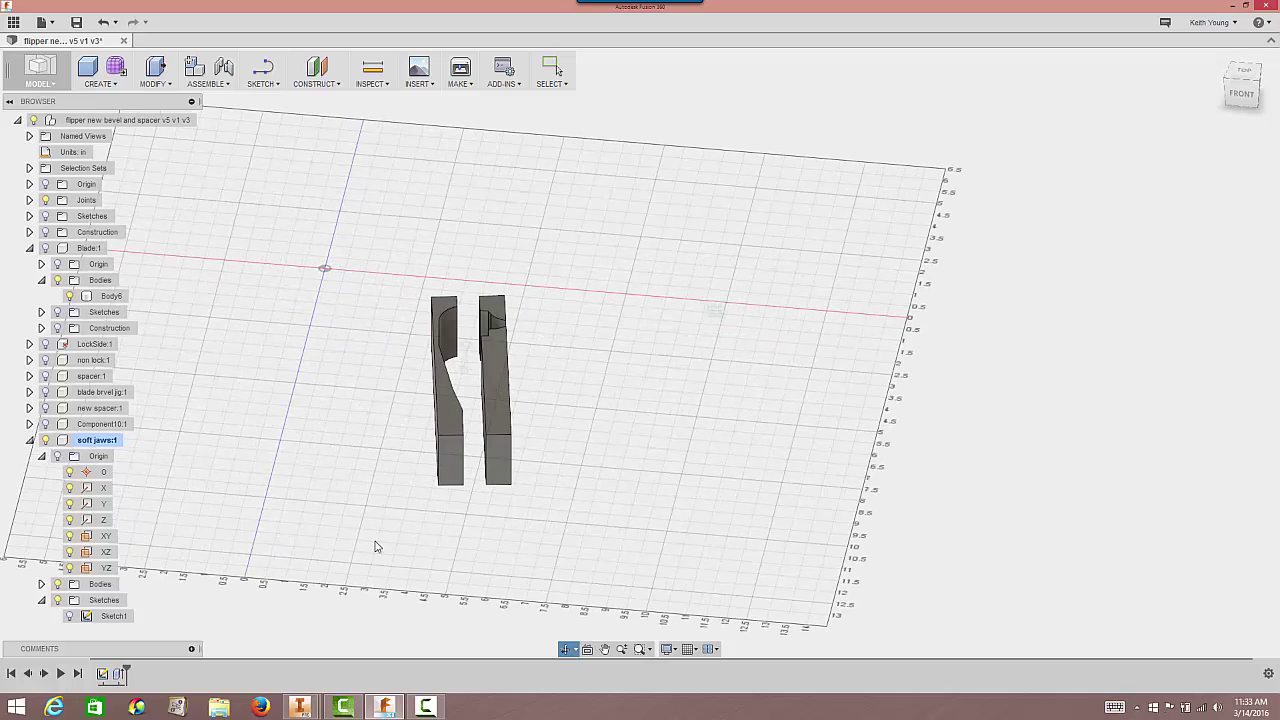
pyautogui.press('Escape')
pyautogui.click(103, 23)
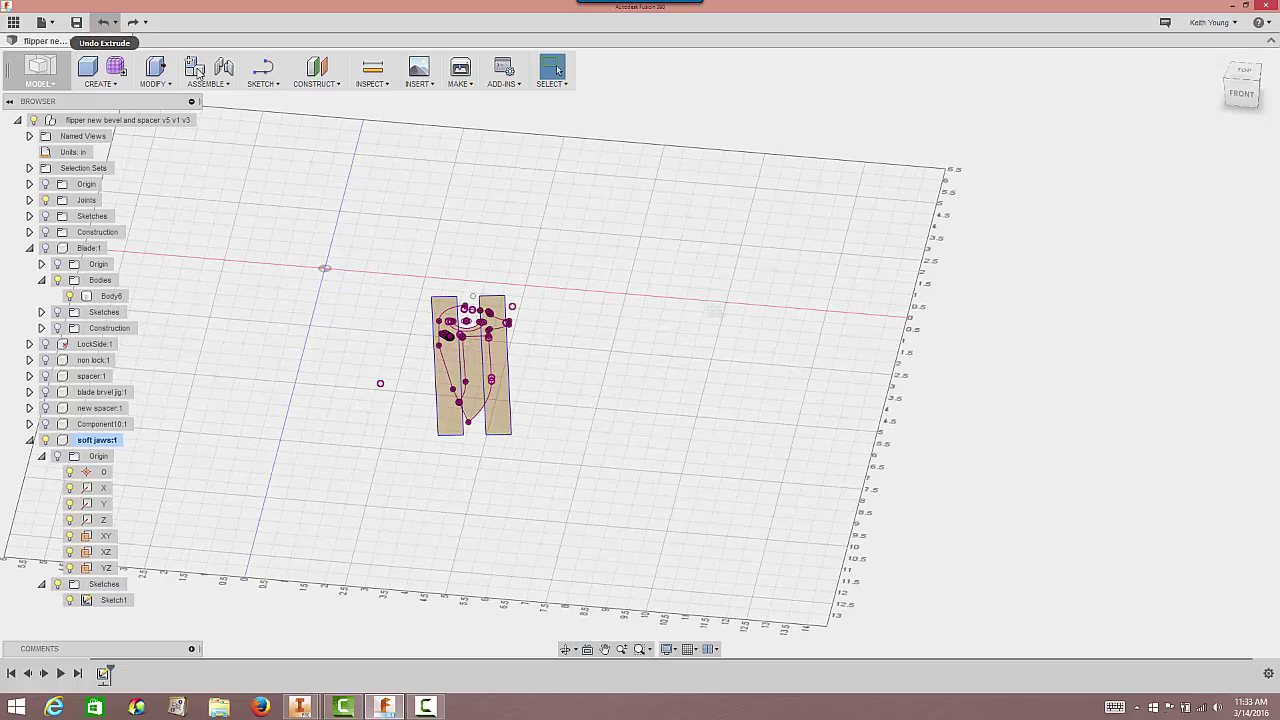
pyautogui.press('e')
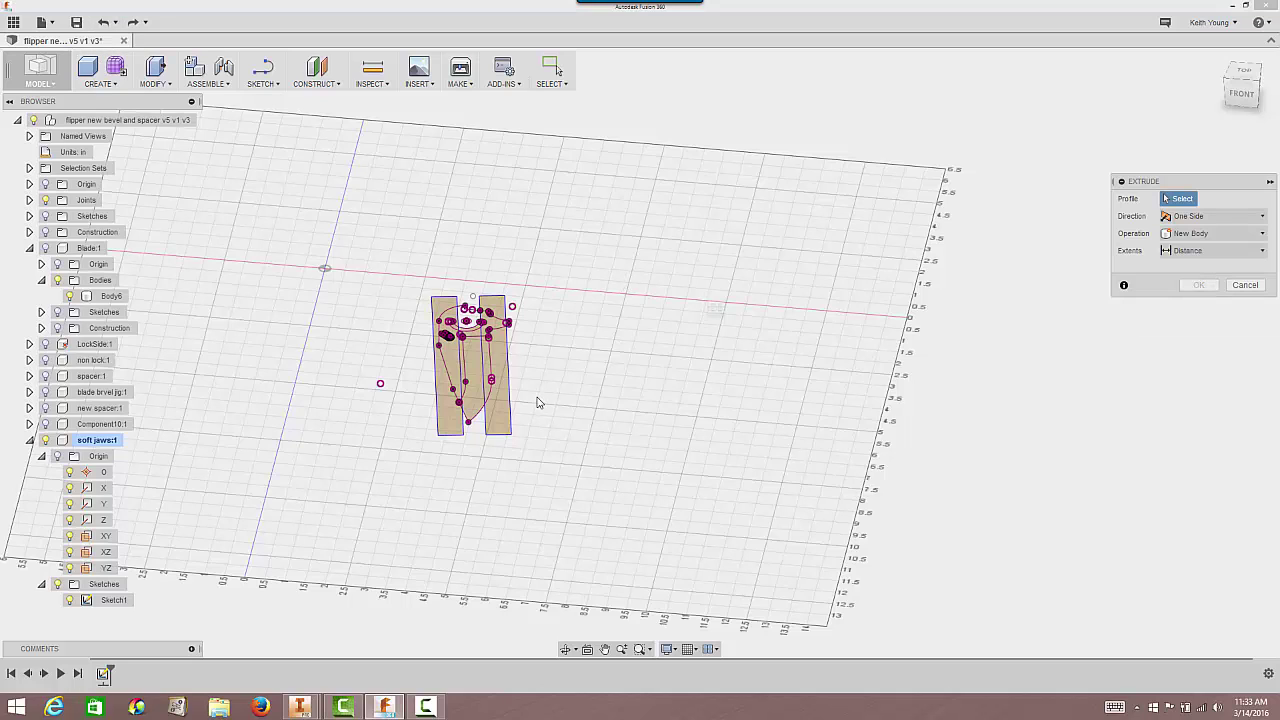
pyautogui.moveTo(393, 231); pyautogui.dragTo(530, 450)
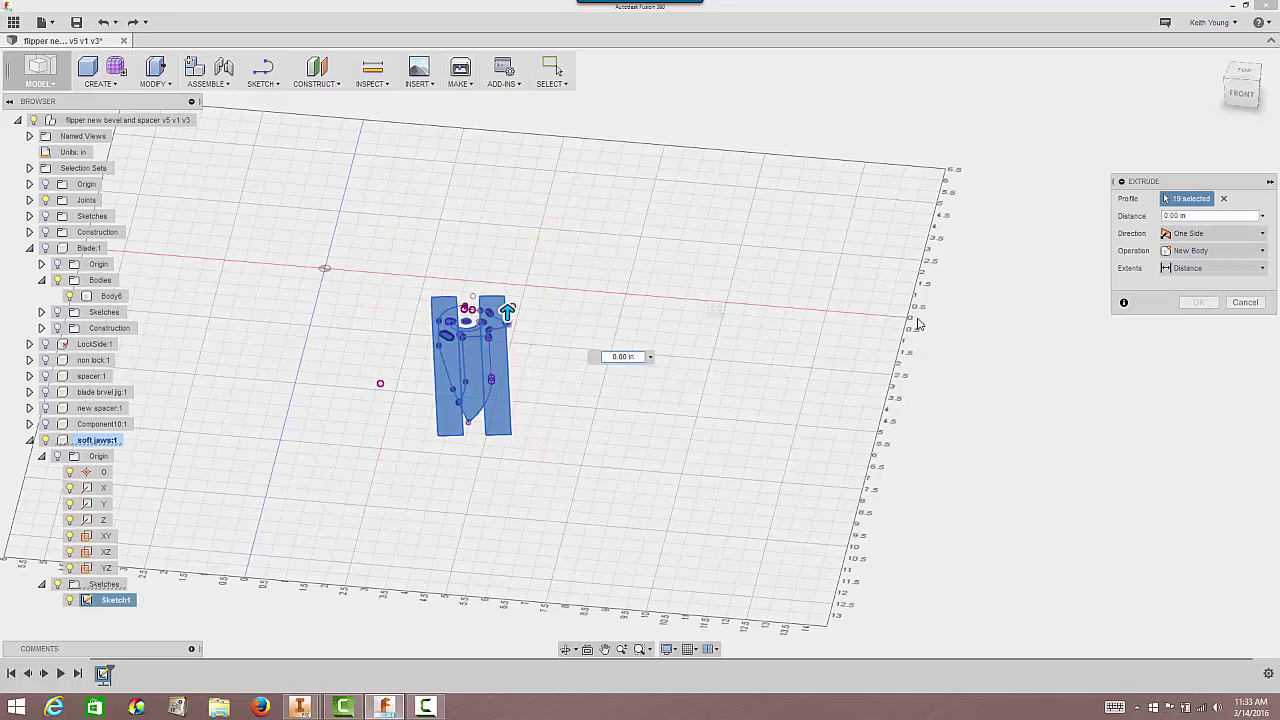
pyautogui.moveTo(505, 318); pyautogui.dragTo(508, 388)
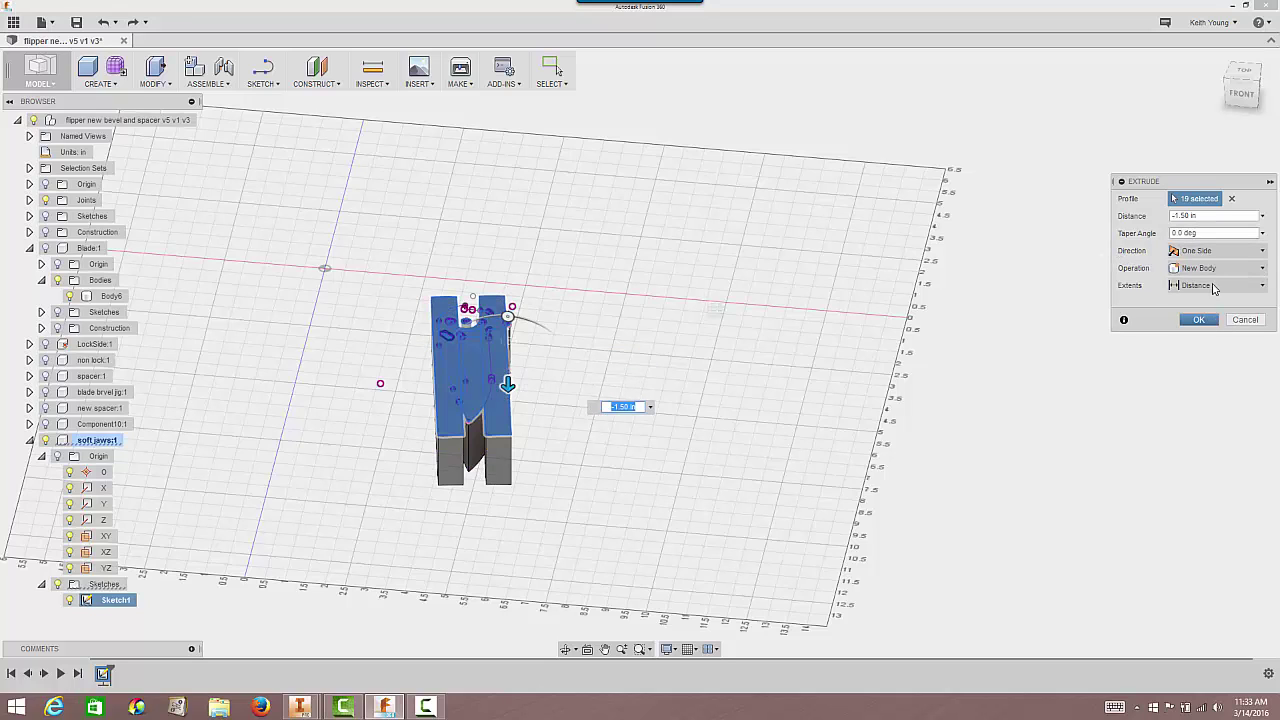
pyautogui.click(1200, 320)
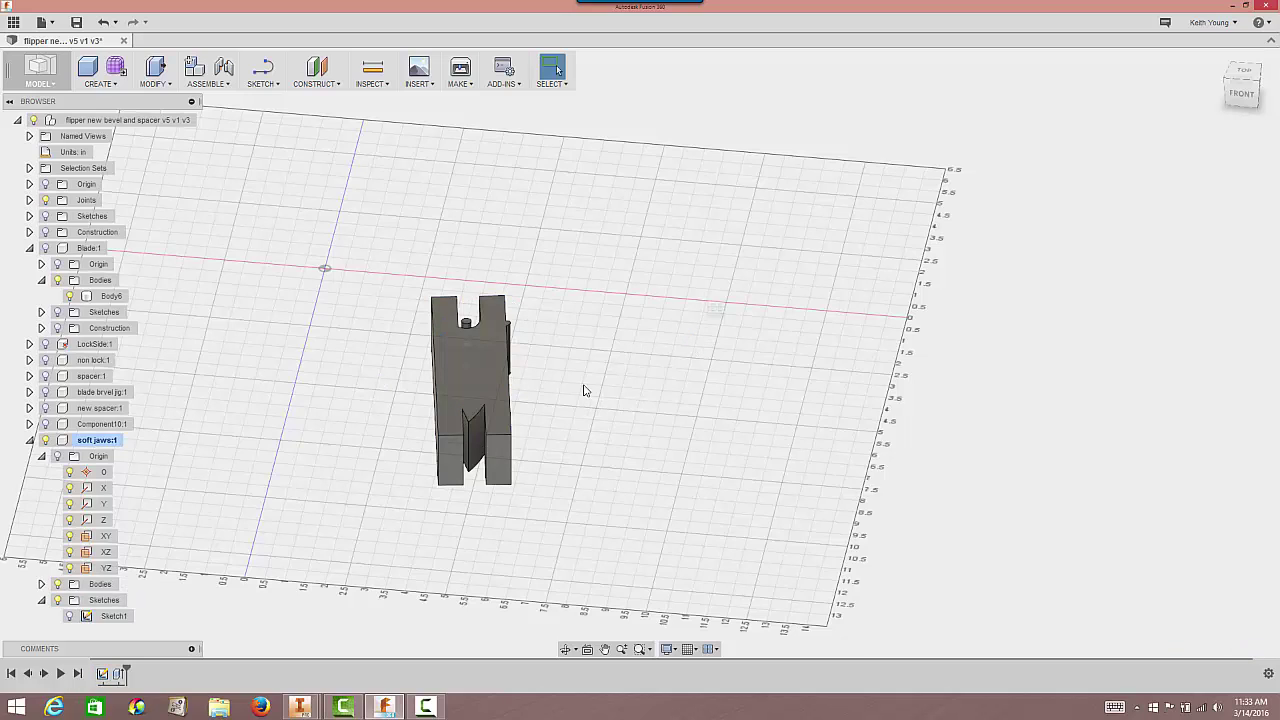
pyautogui.click(70, 616)
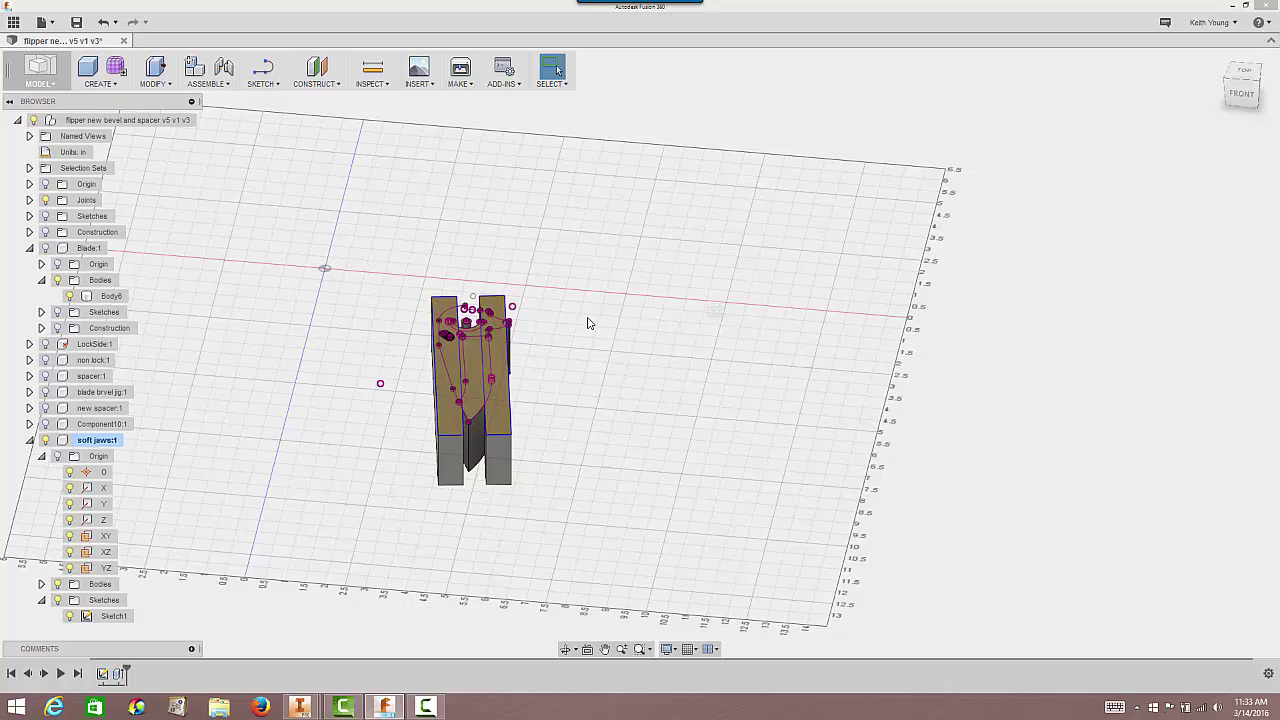
pyautogui.press('e')
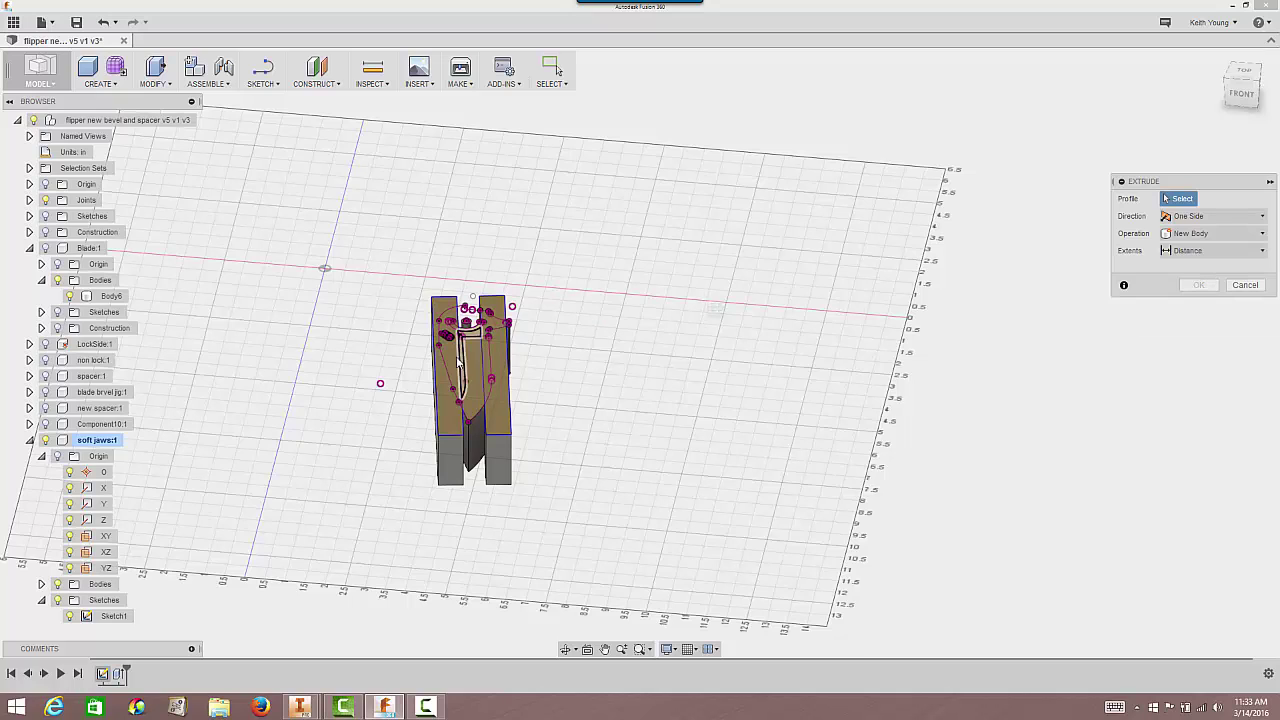
pyautogui.click(457, 362)
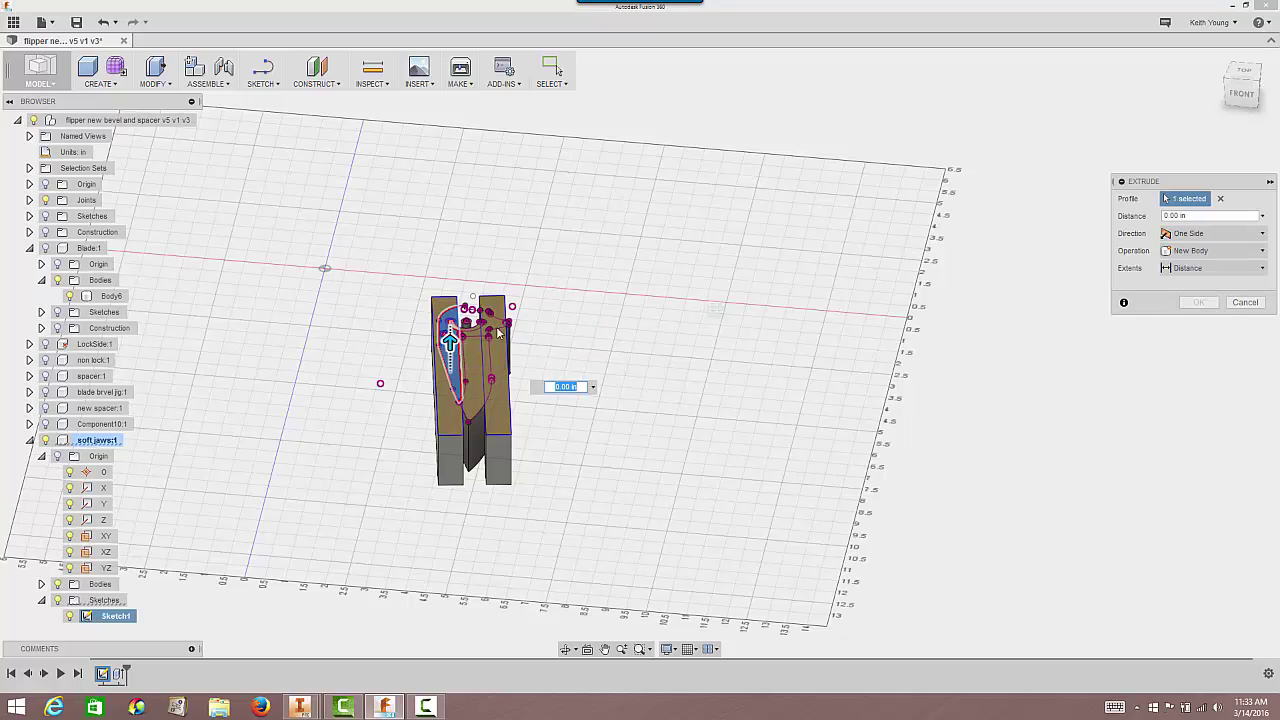
pyautogui.keyDown('shift'); pyautogui.moveTo(571, 248); pyautogui.dragTo(441, 347, button='middle'); pyautogui.keyUp('shift')
pyautogui.scroll(5, 445, 335)
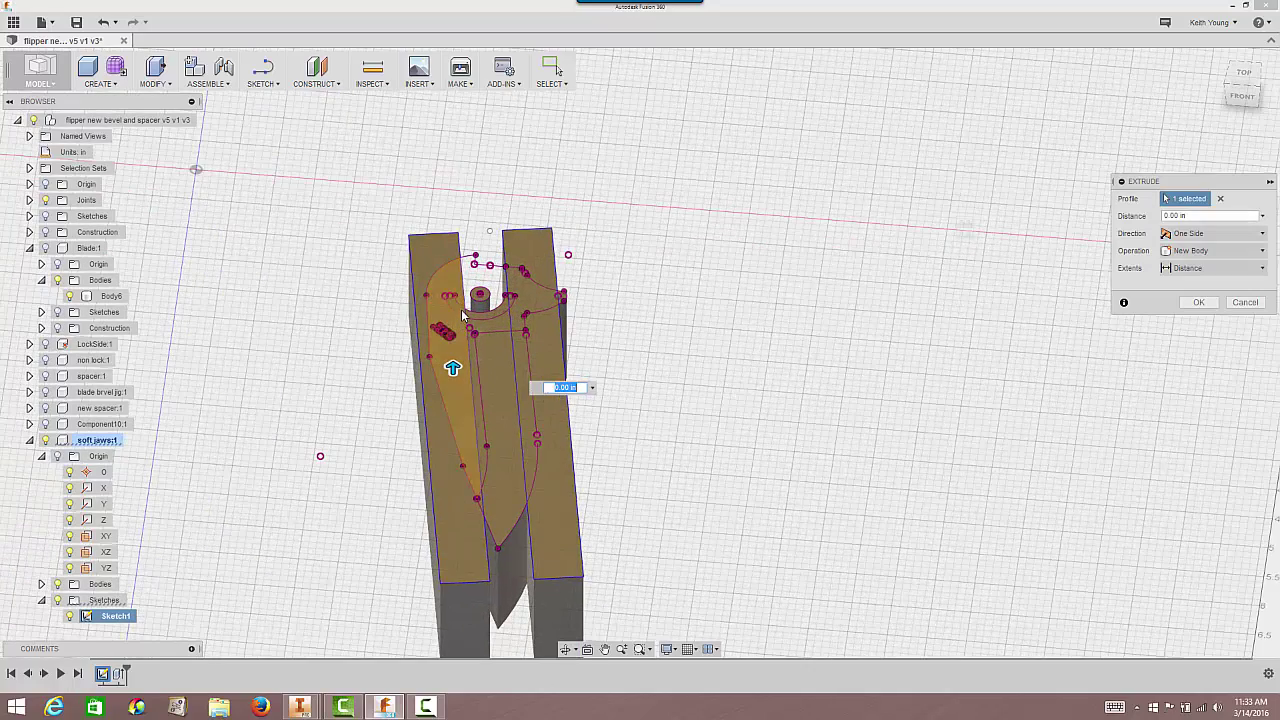
pyautogui.click(461, 309)
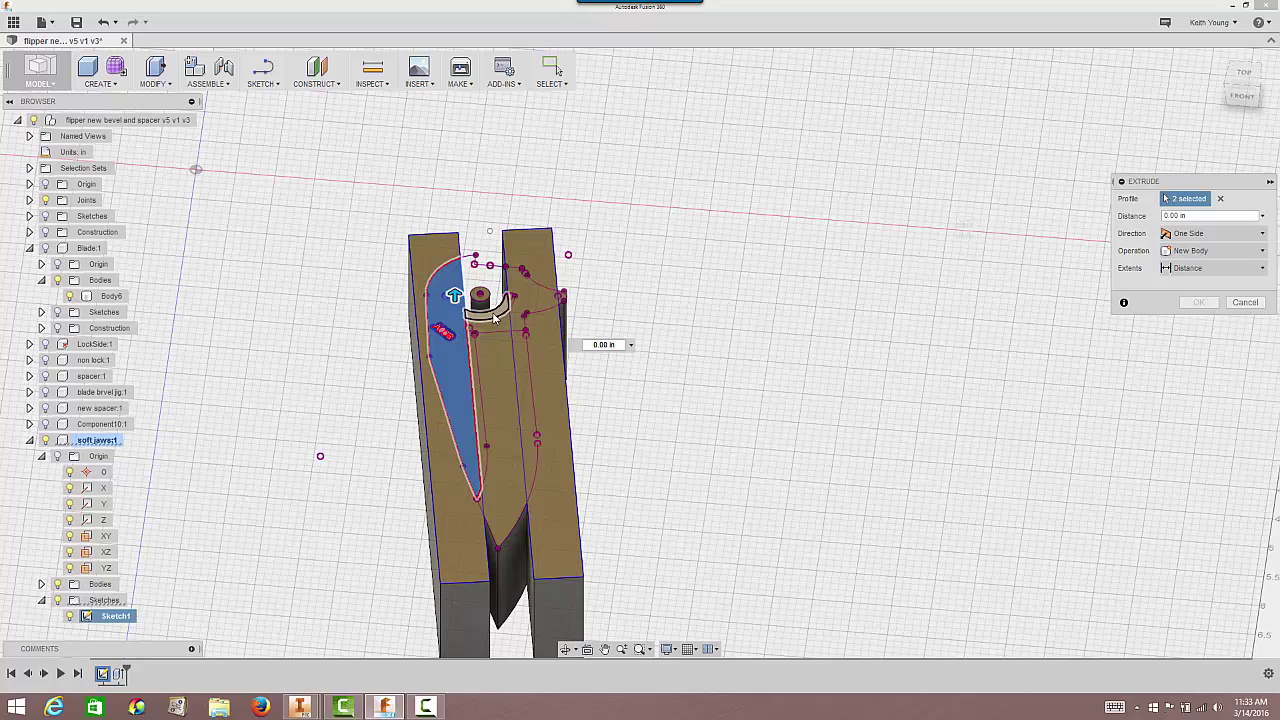
pyautogui.click(494, 318)
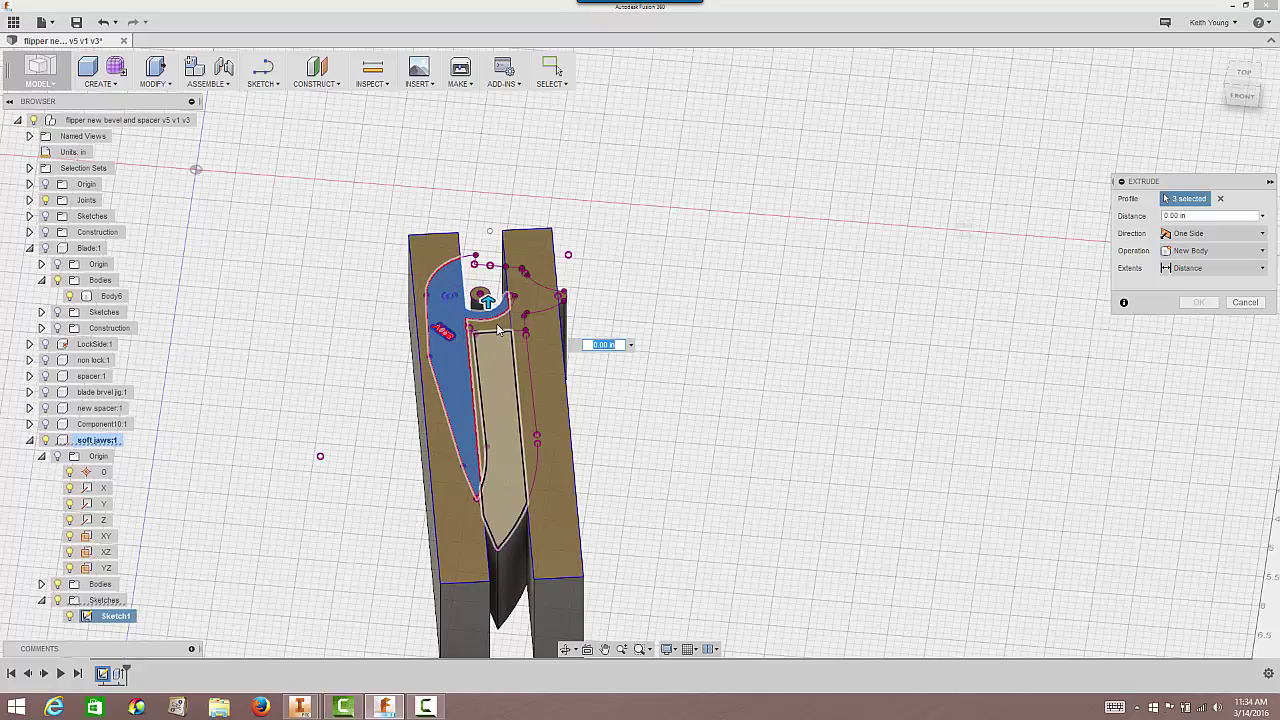
pyautogui.click(503, 376)
pyautogui.click(506, 393)
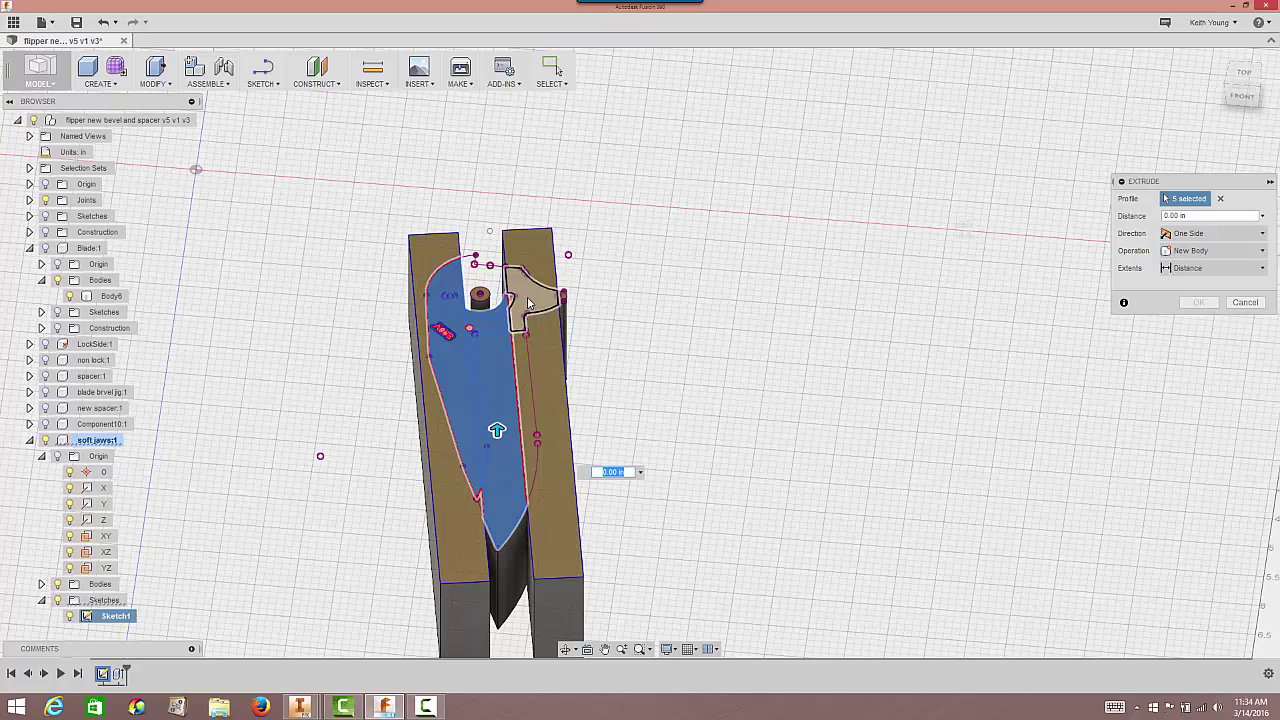
pyautogui.click(529, 303)
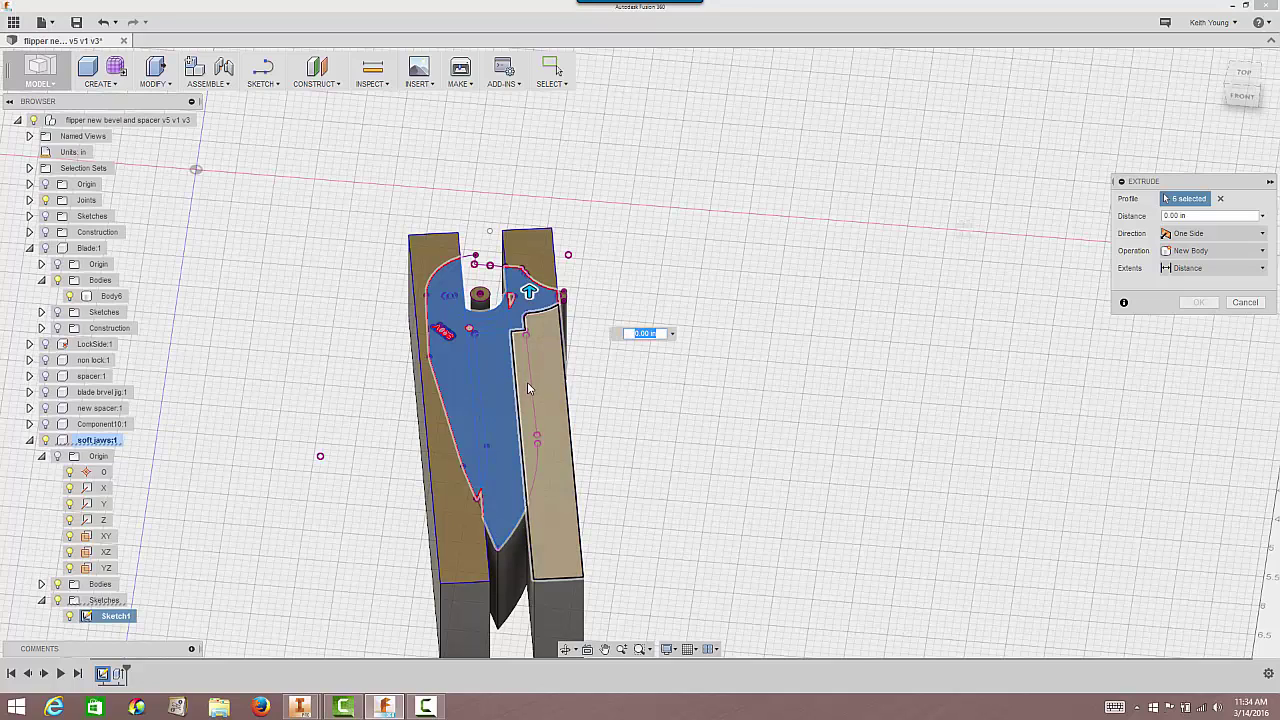
pyautogui.scroll(4, 529, 390)
pyautogui.scroll(6, 530, 290)
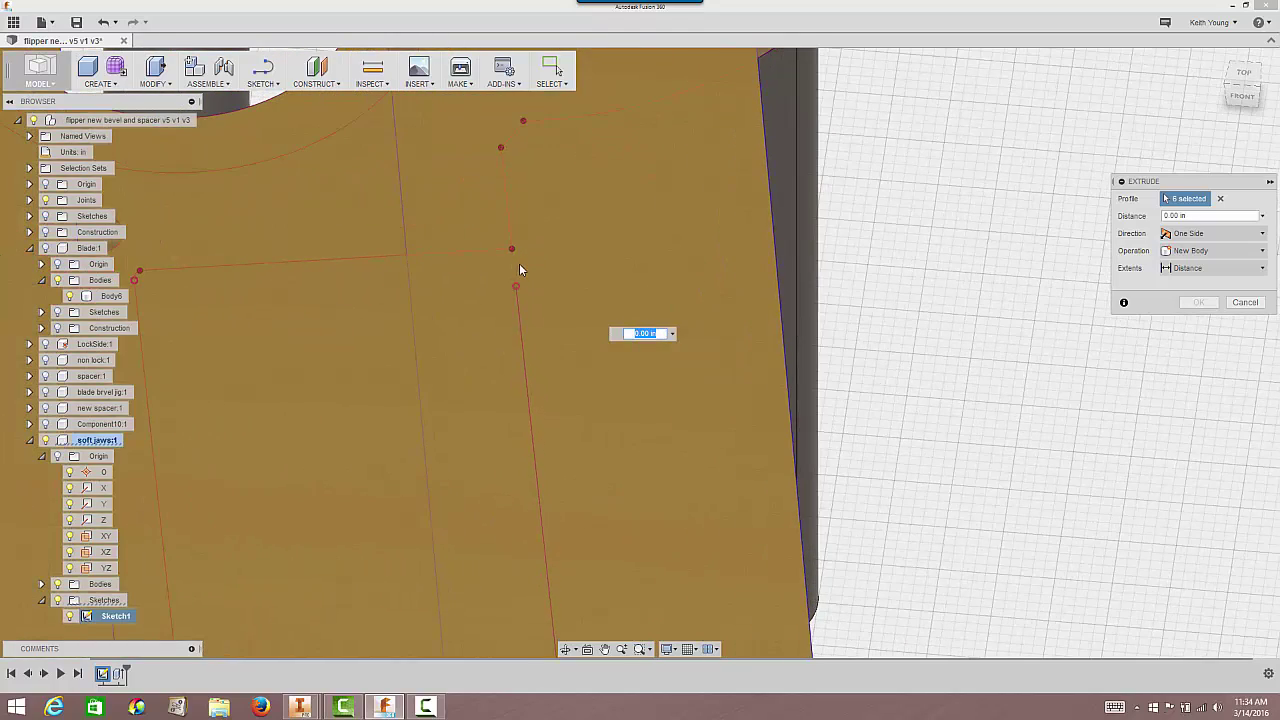
pyautogui.scroll(-8, 619, 324)
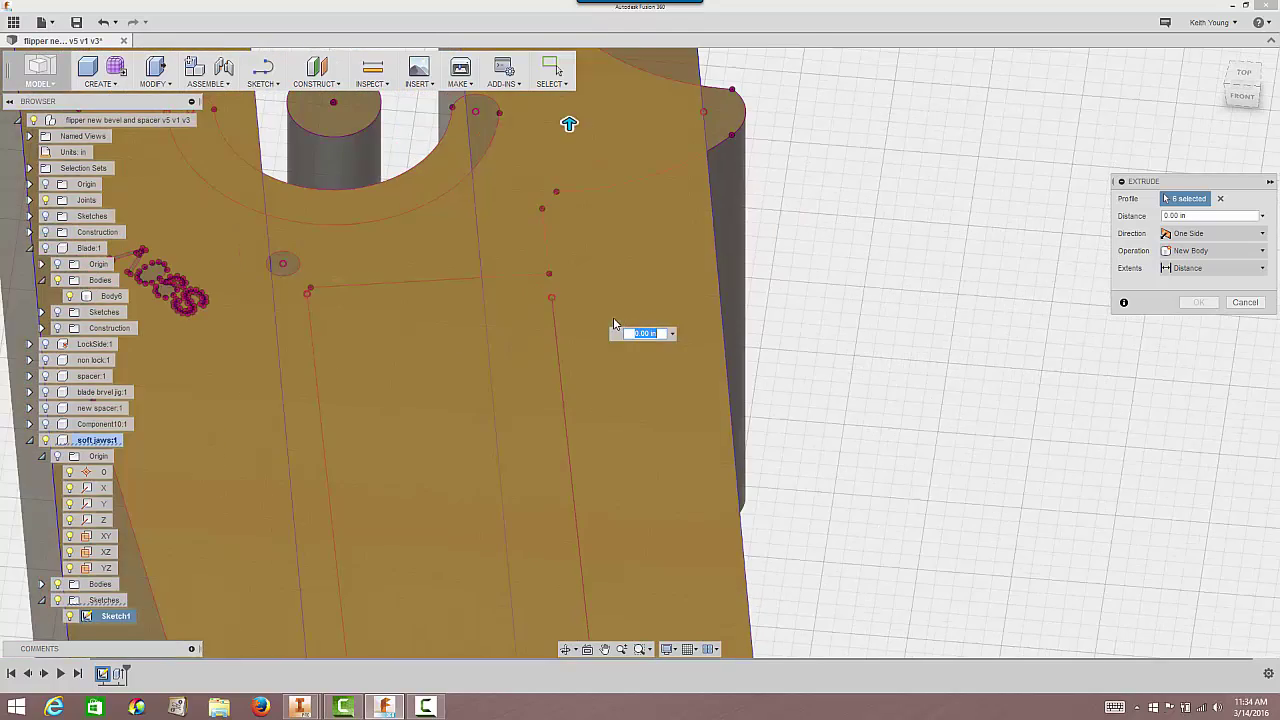
pyautogui.scroll(3, 776, 435)
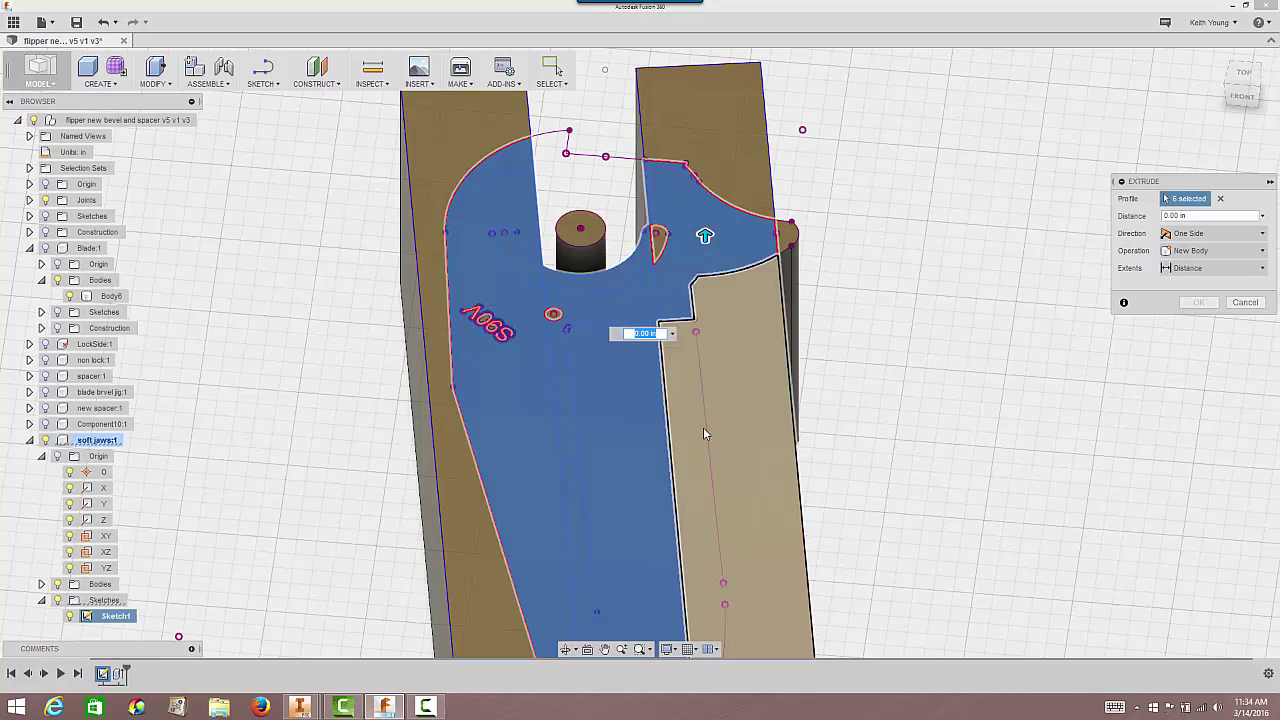
pyautogui.scroll(-4, 863, 451)
pyautogui.moveTo(914, 443); pyautogui.dragTo(697, 358, button='middle')
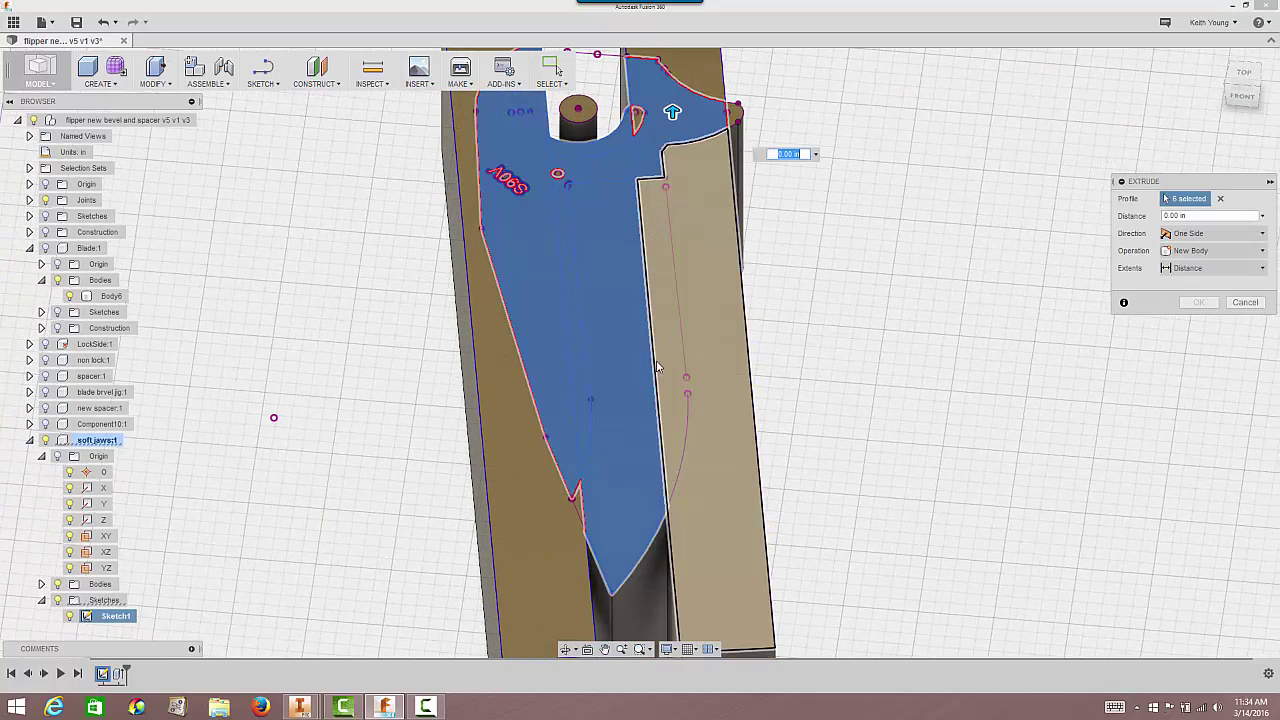
pyautogui.scroll(6, 662, 189)
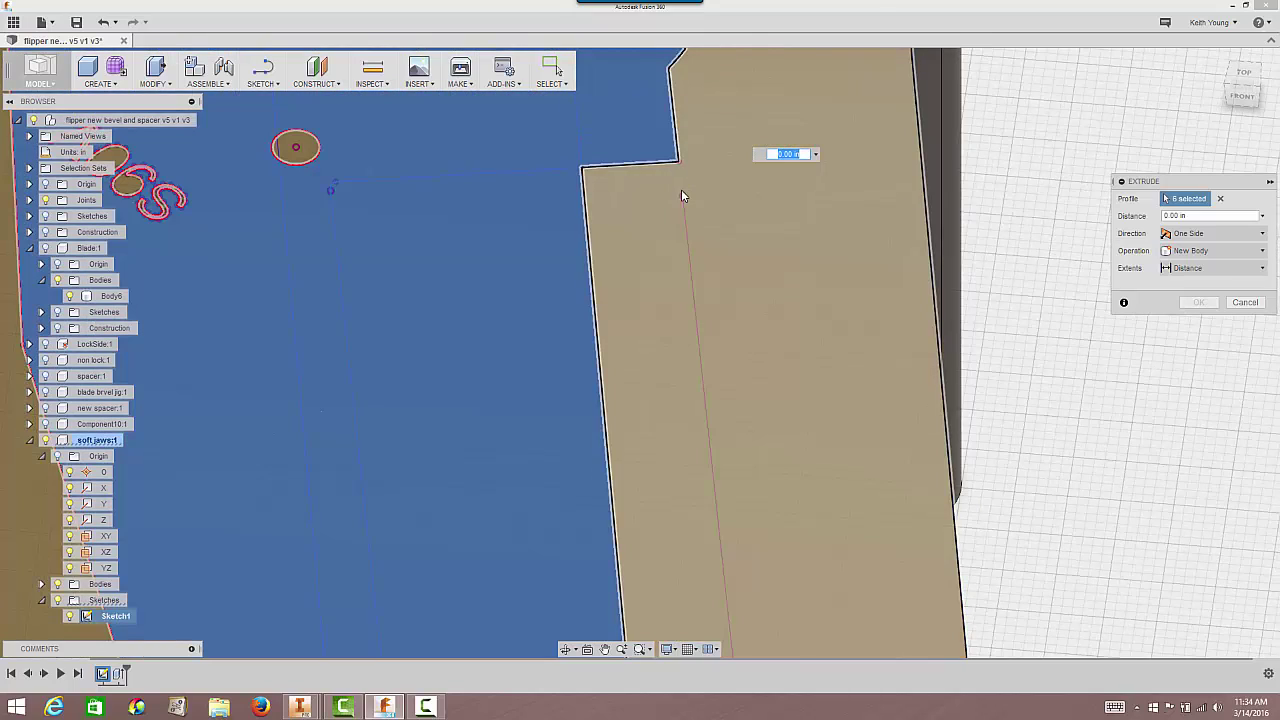
pyautogui.scroll(-8, 681, 190)
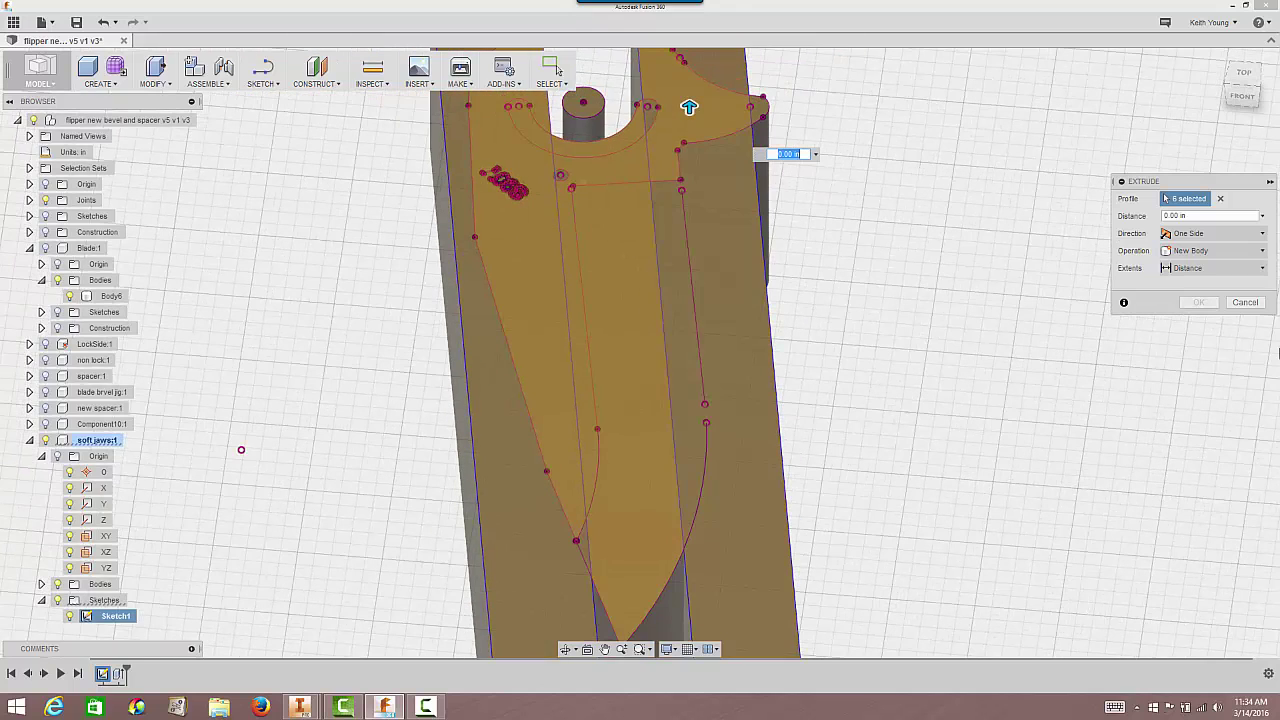
pyautogui.click(1245, 302)
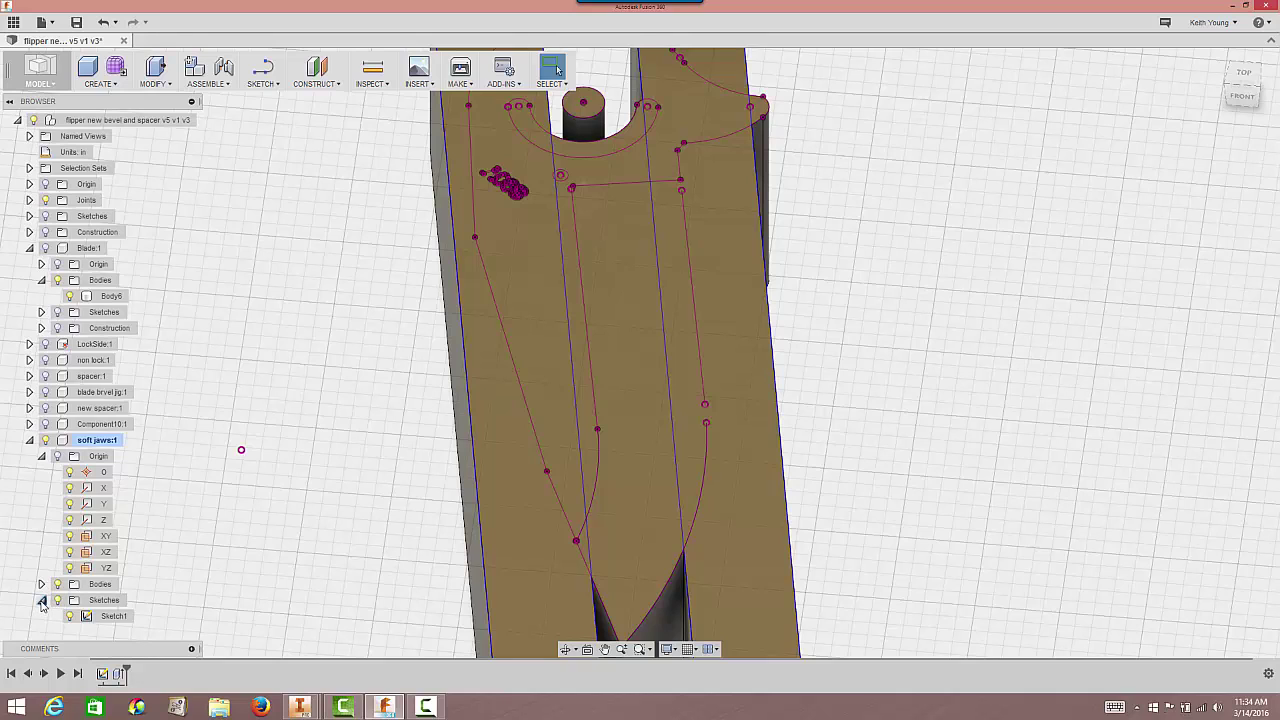
# Toggle Sketch1's visibility off and back on, then reopen it for editing.
pyautogui.click(80, 616)
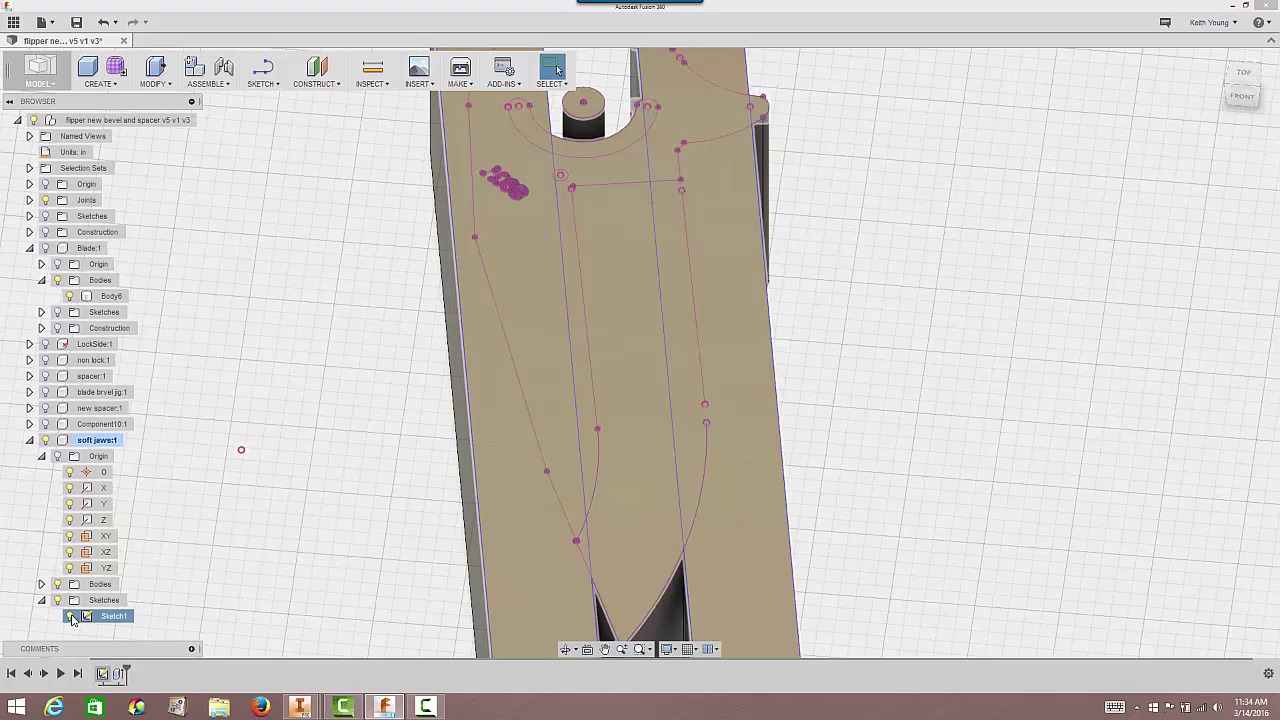
pyautogui.click(71, 617)
pyautogui.click(92, 615)
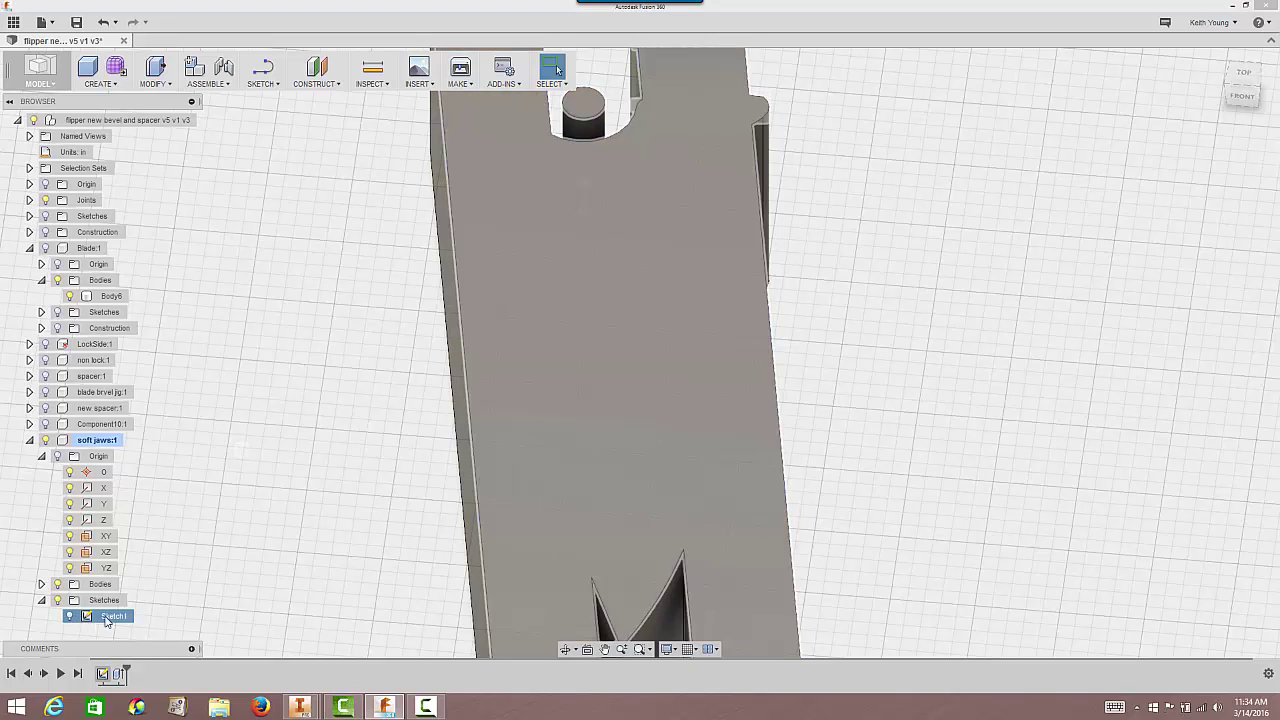
pyautogui.rightClick(118, 618)
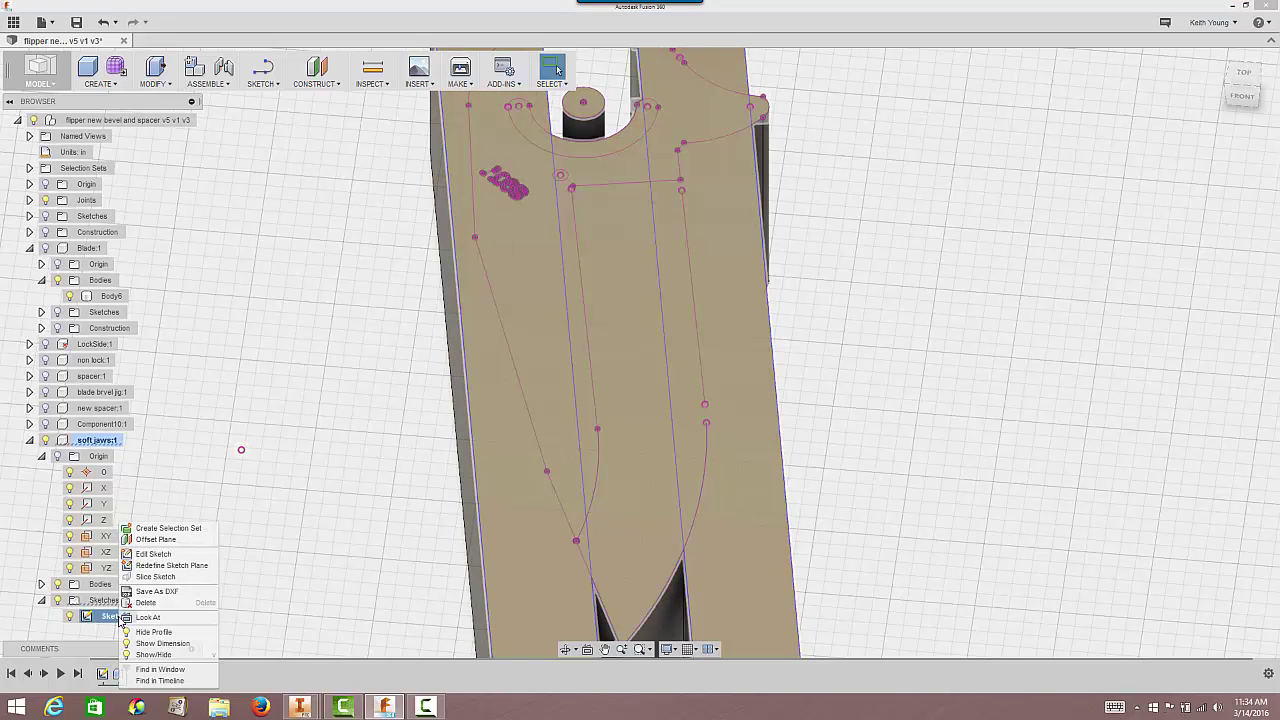
pyautogui.click(150, 558)
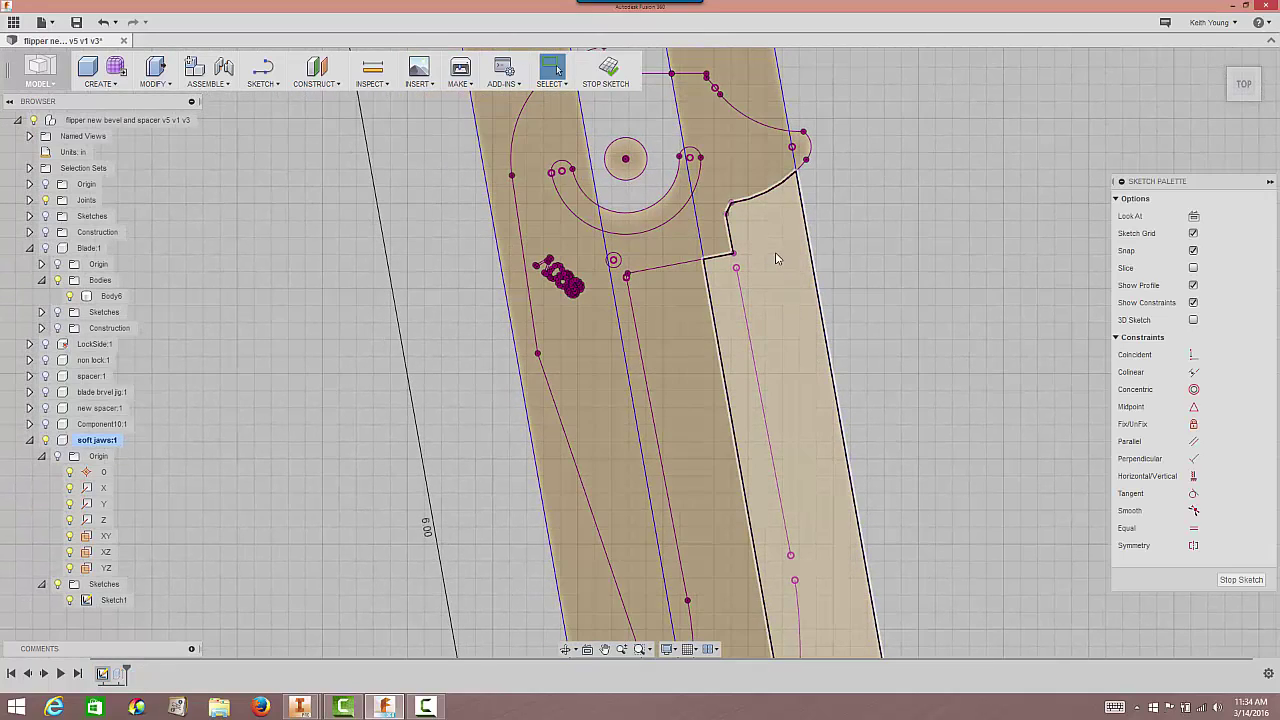
# Draw a short line joining the two endpoints to close the outline gap, then finish the sketch.
pyautogui.click(272, 84)
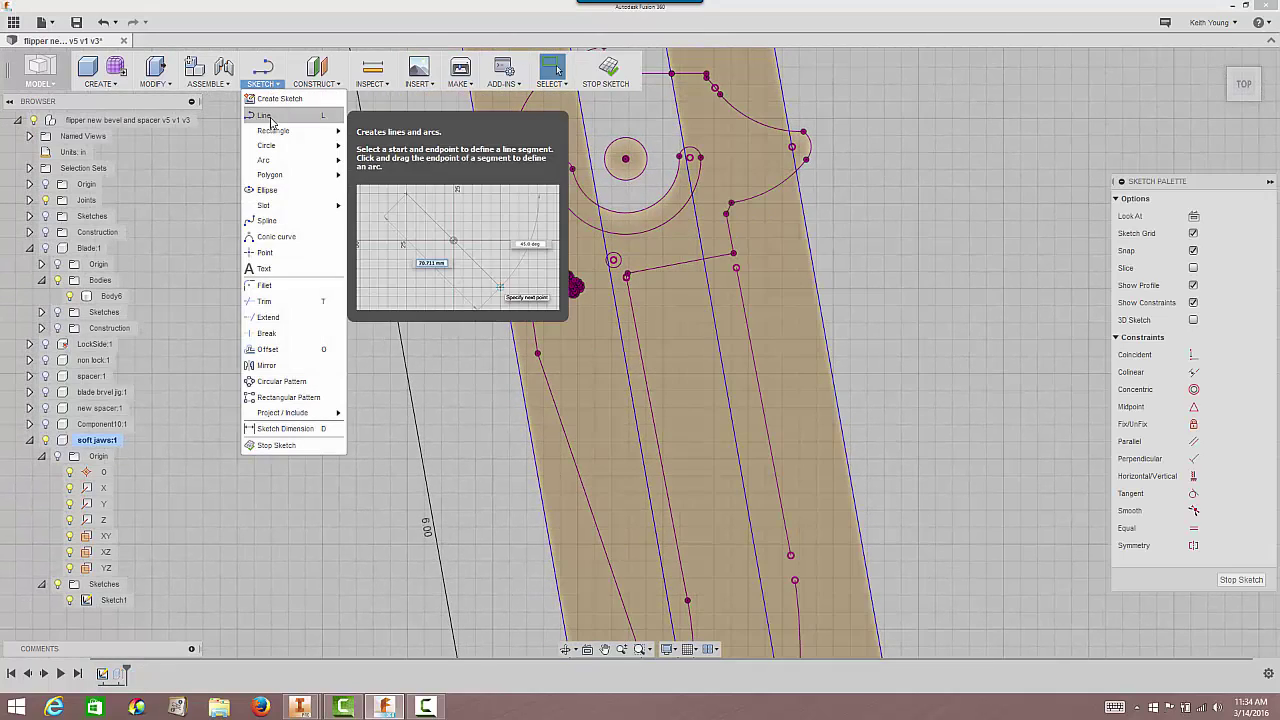
pyautogui.click(265, 118)
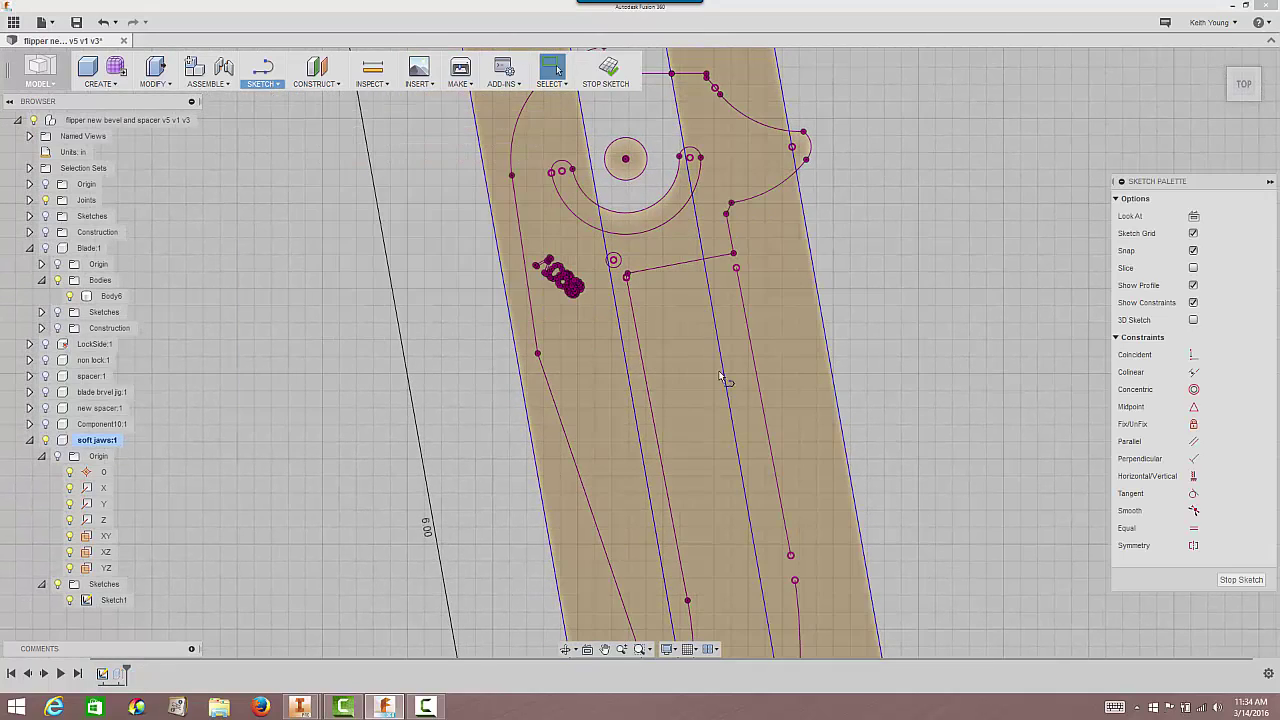
pyautogui.click(736, 269)
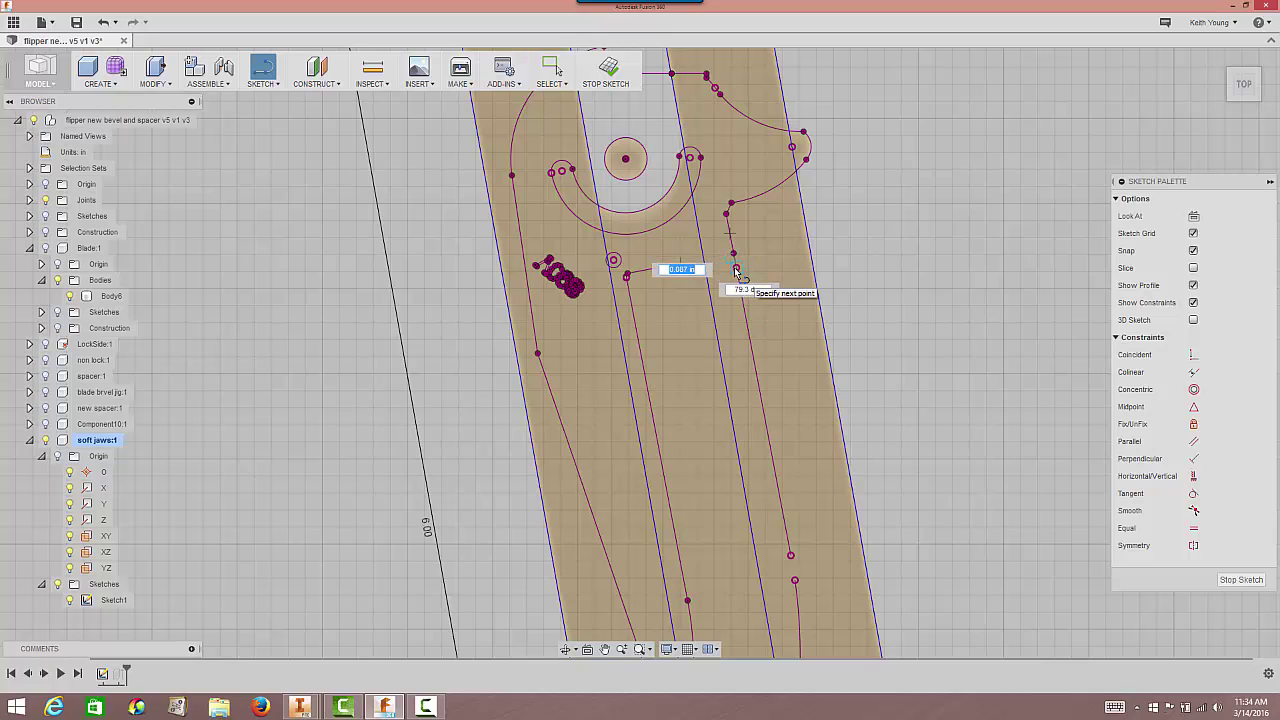
pyautogui.doubleClick(626, 275)
pyautogui.click(1240, 581)
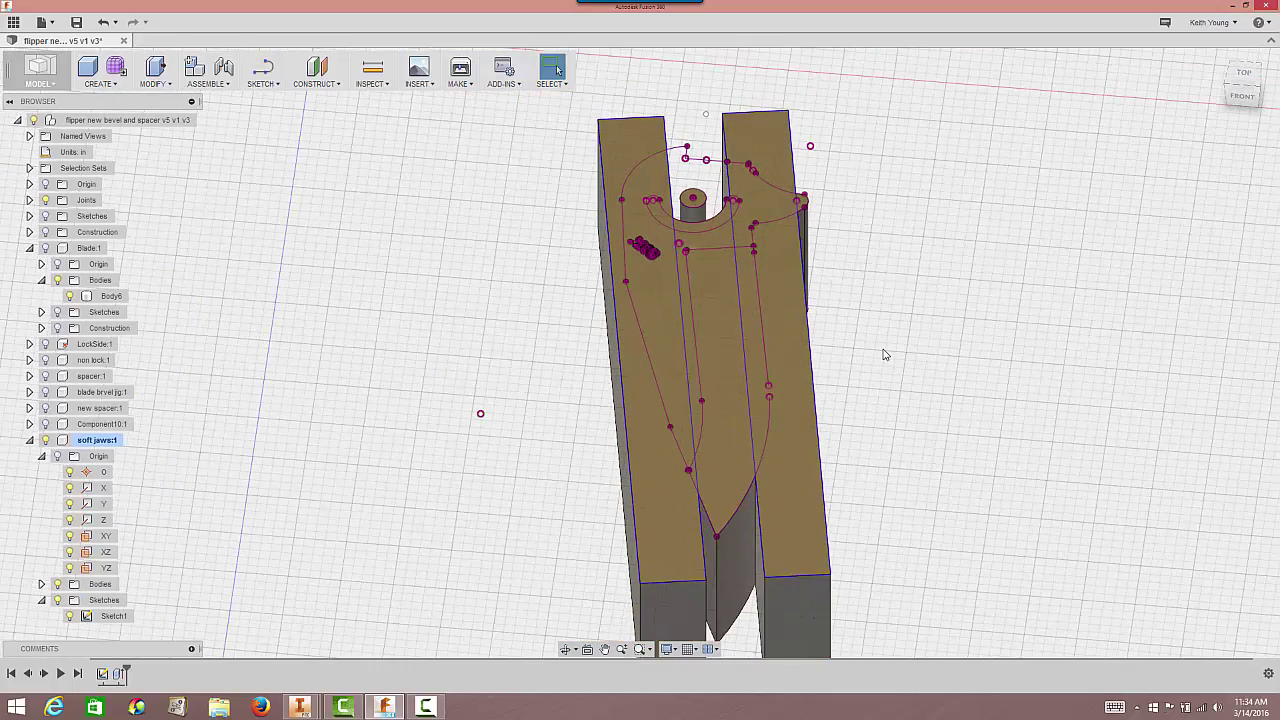
# Start an extrusion and pick the left and centre blade regions as profiles.
pyautogui.press('e')
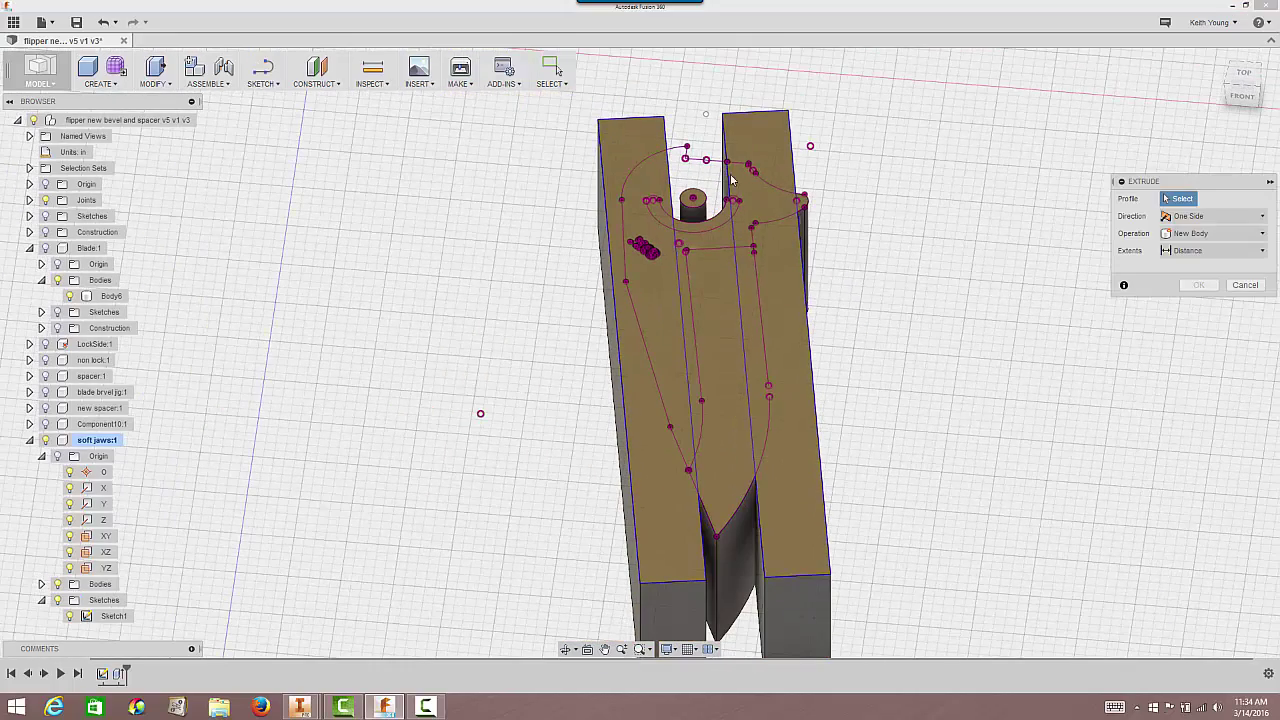
pyautogui.click(660, 218)
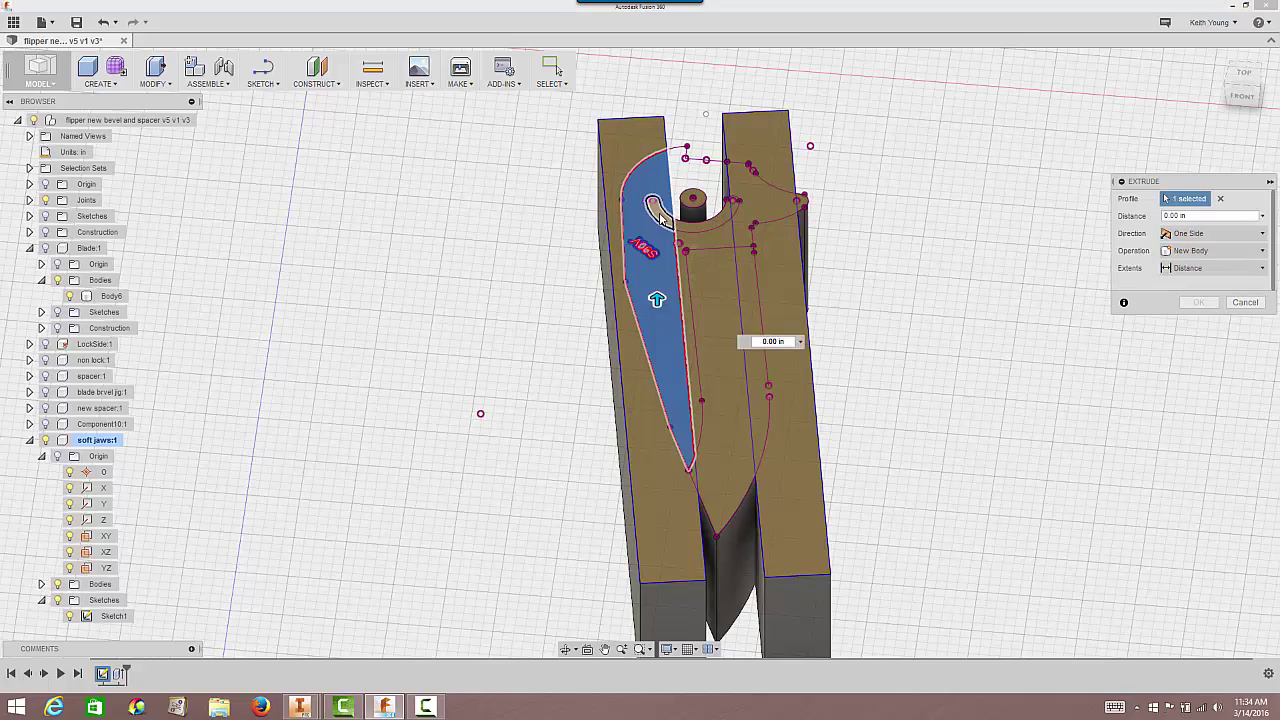
pyautogui.click(697, 322)
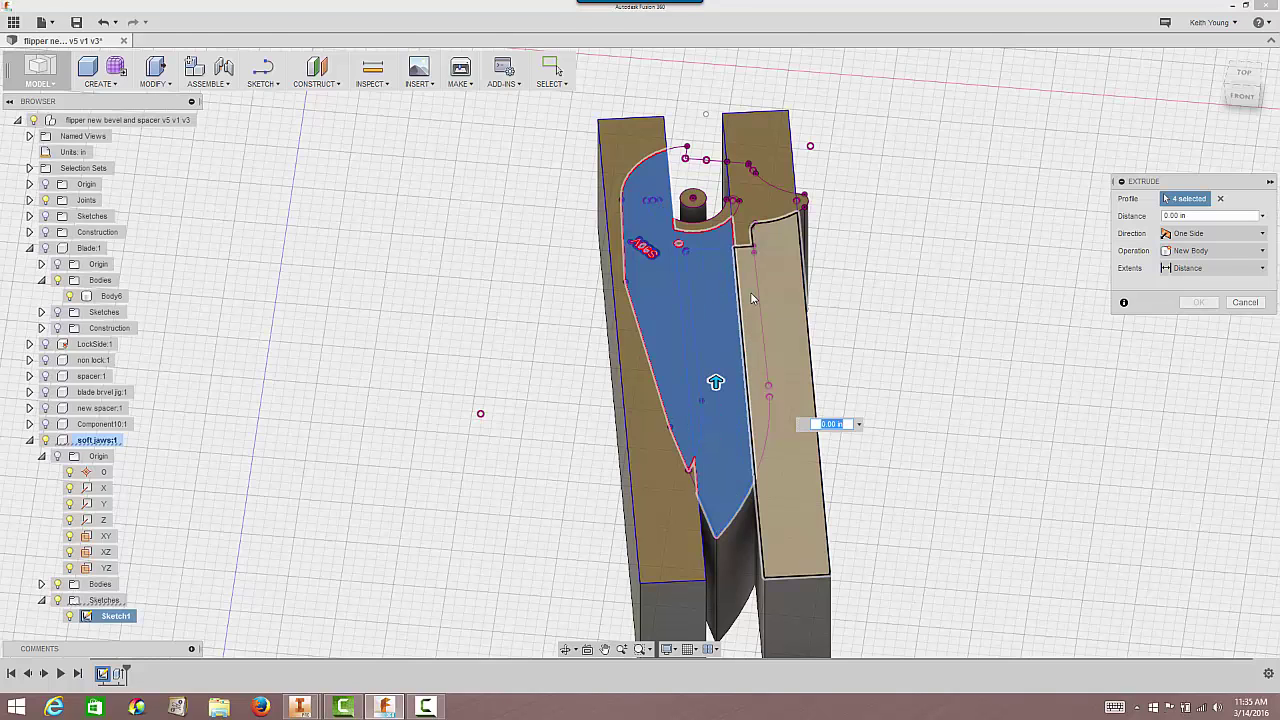
# Reopen the sketch, add a short 3-point arc on the blade outline, then finish editing.
pyautogui.doubleClick(752, 297)
pyautogui.click(262, 83)
pyautogui.moveTo(266, 162)
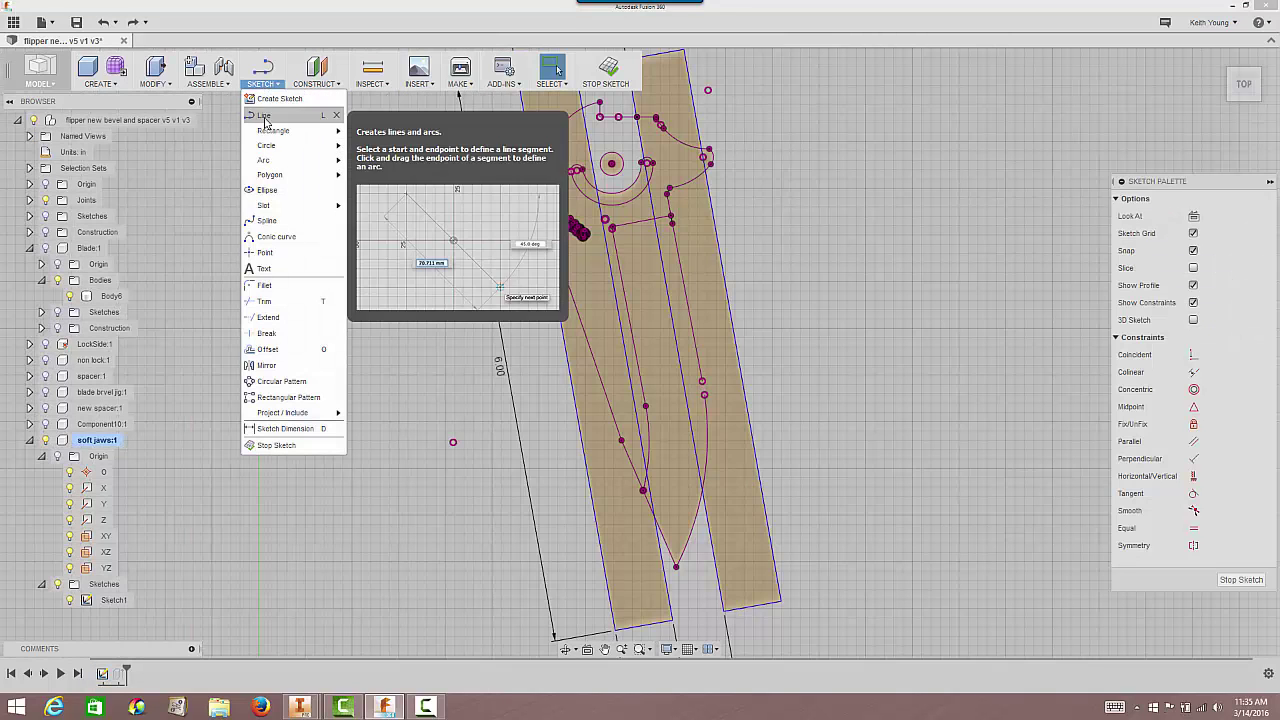
pyautogui.click(376, 162)
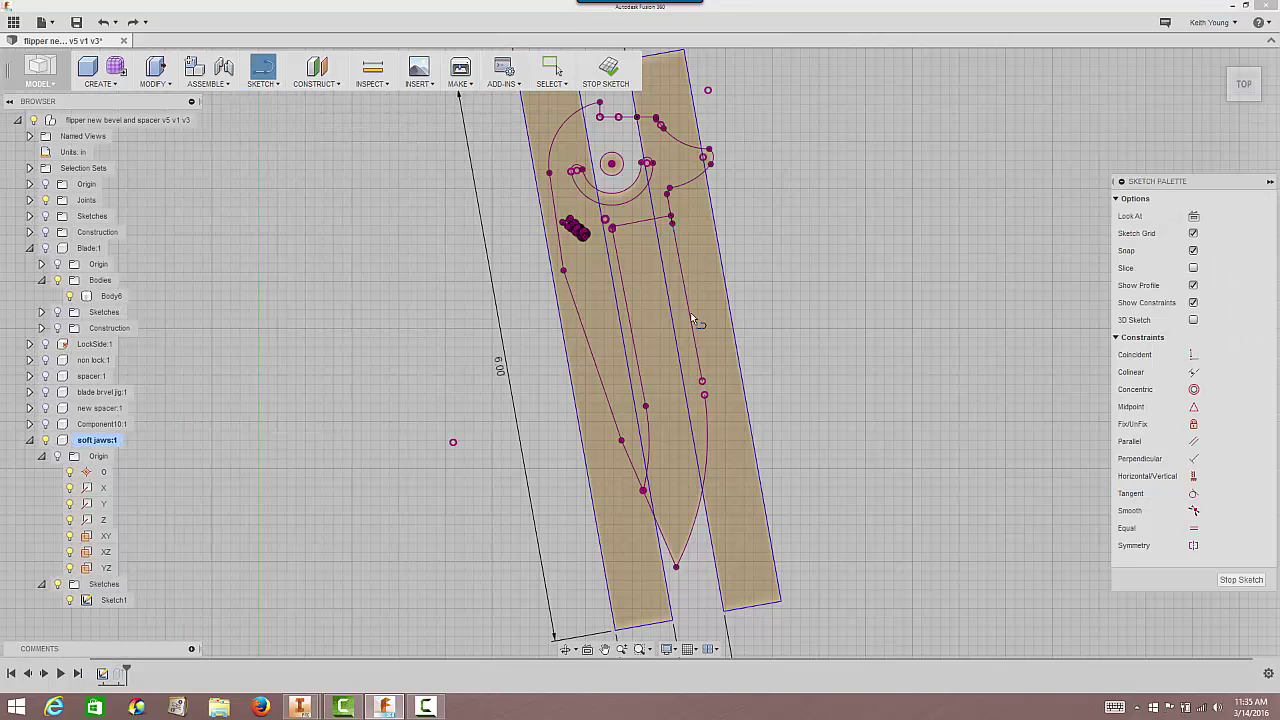
pyautogui.click(702, 383)
pyautogui.click(704, 395)
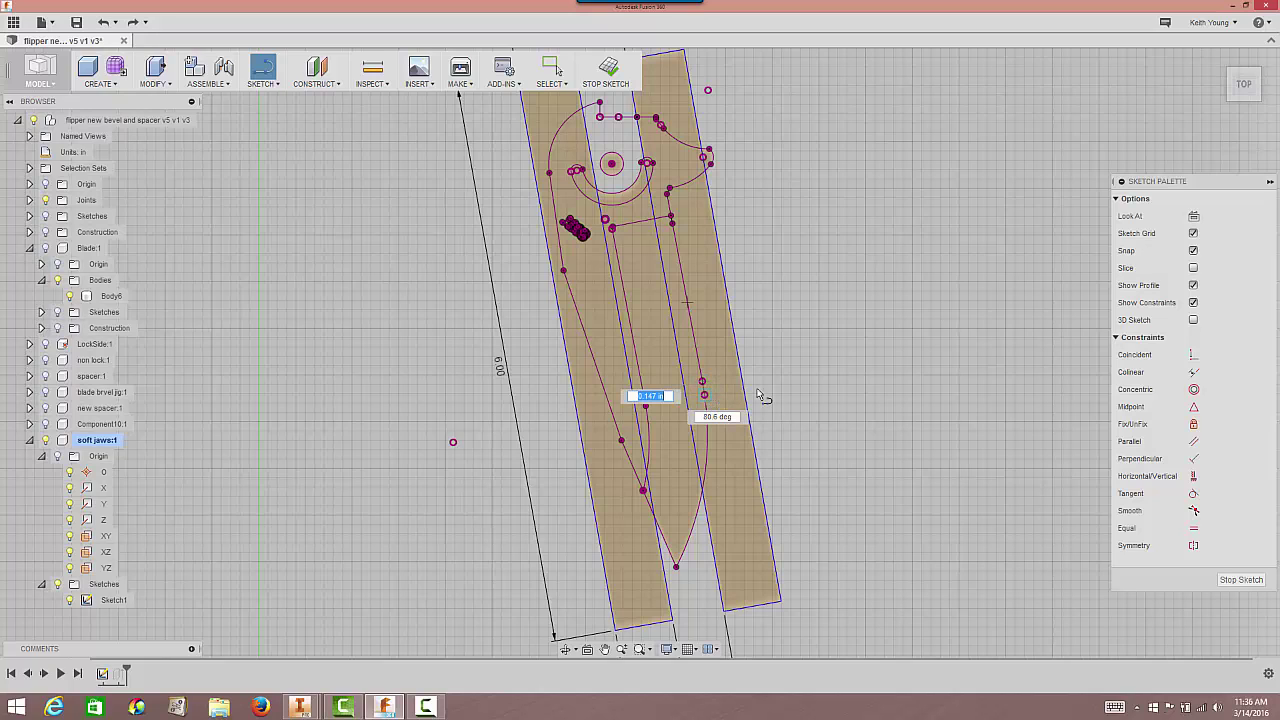
pyautogui.click(1240, 580)
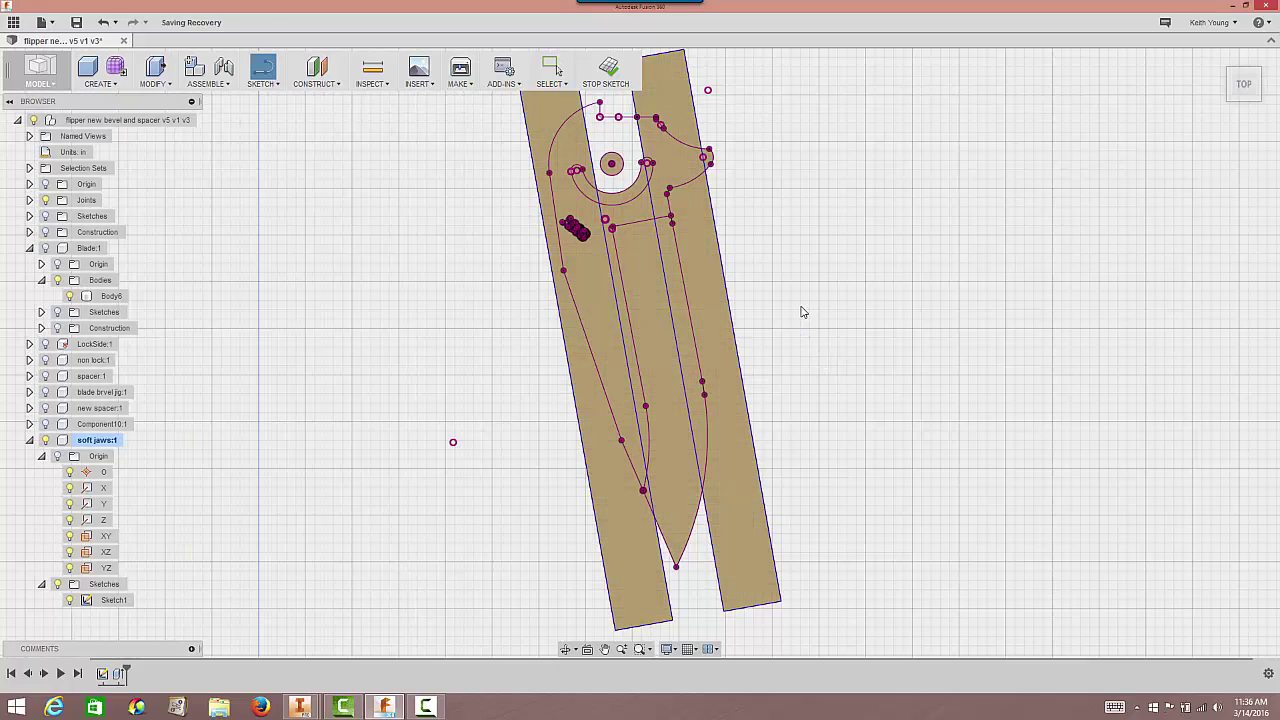
# Extrude the small corner region at the blade's upper right 2.05 in downward.
pyautogui.scroll(1, 797, 309)
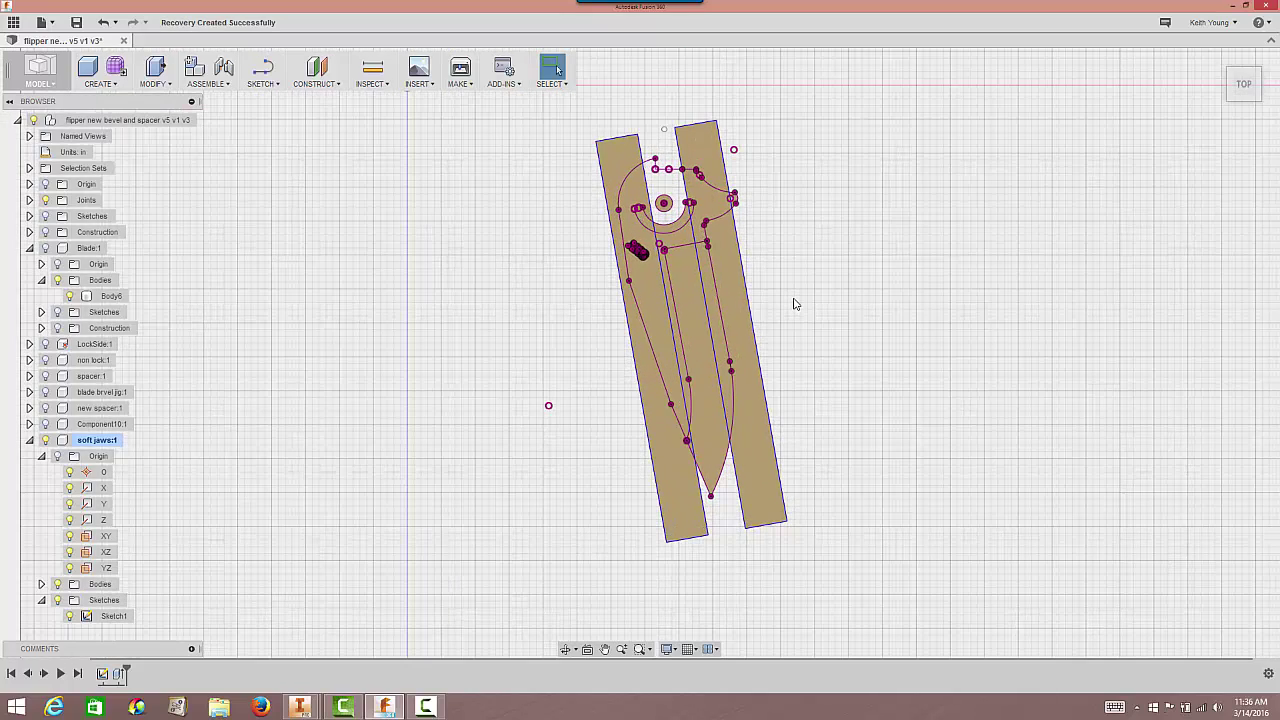
pyautogui.press('e')
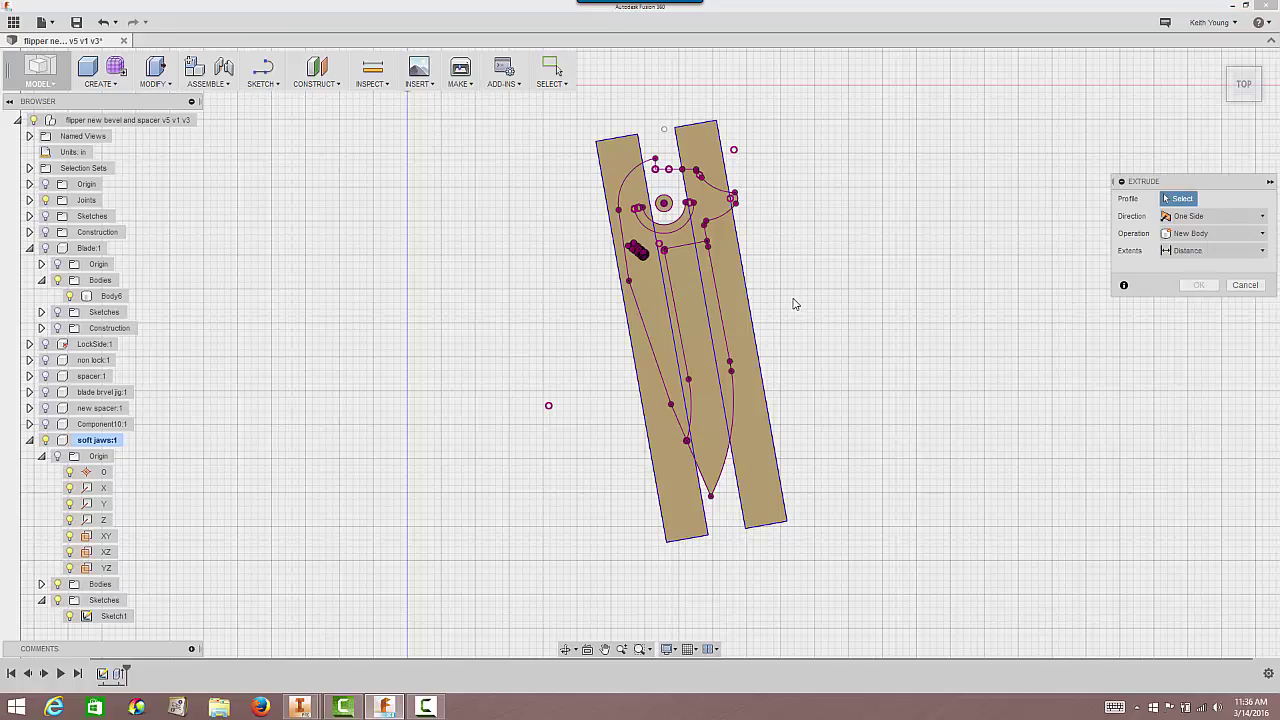
pyautogui.moveTo(818, 360)
pyautogui.keyDown('shift'); pyautogui.mouseDown(button='middle')
pyautogui.moveTo(811, 300)
pyautogui.moveTo(777, 277)
pyautogui.moveTo(811, 317)
pyautogui.moveTo(771, 206)
pyautogui.mouseUp(button='middle'); pyautogui.keyUp('shift')
pyautogui.scroll(5, 730, 190)
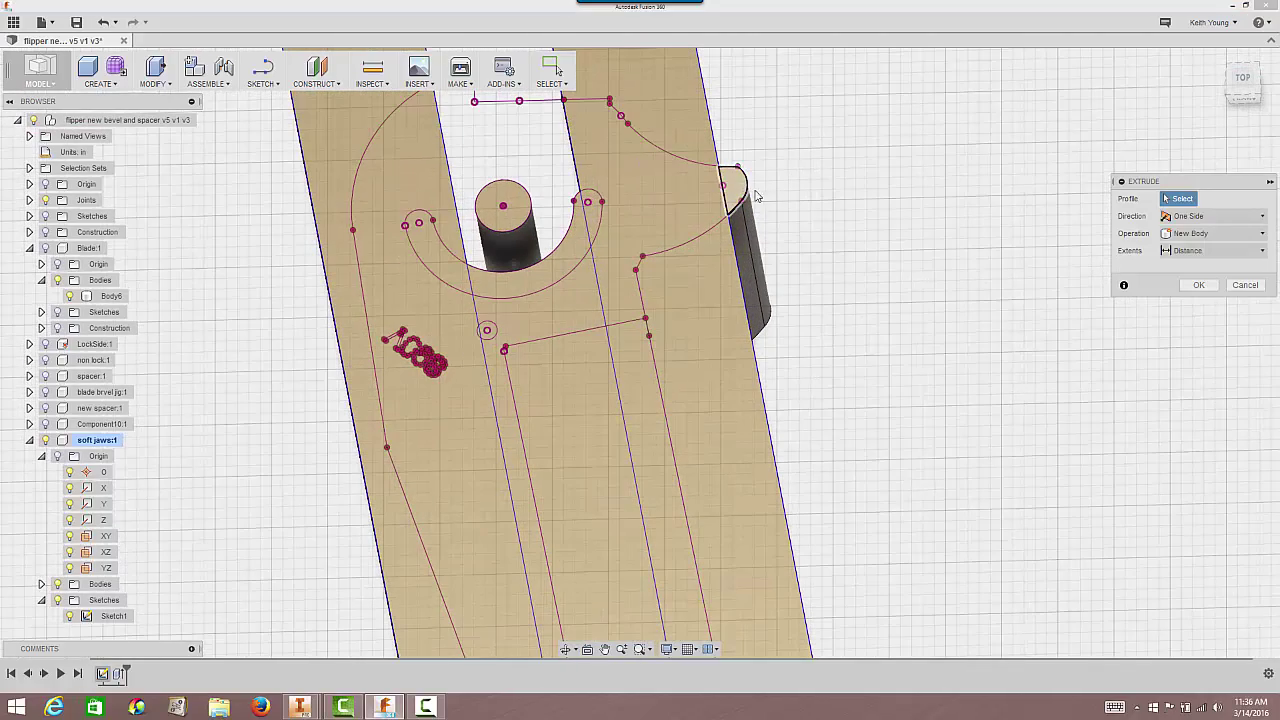
pyautogui.click(740, 185)
pyautogui.moveTo(731, 184); pyautogui.dragTo(767, 366)
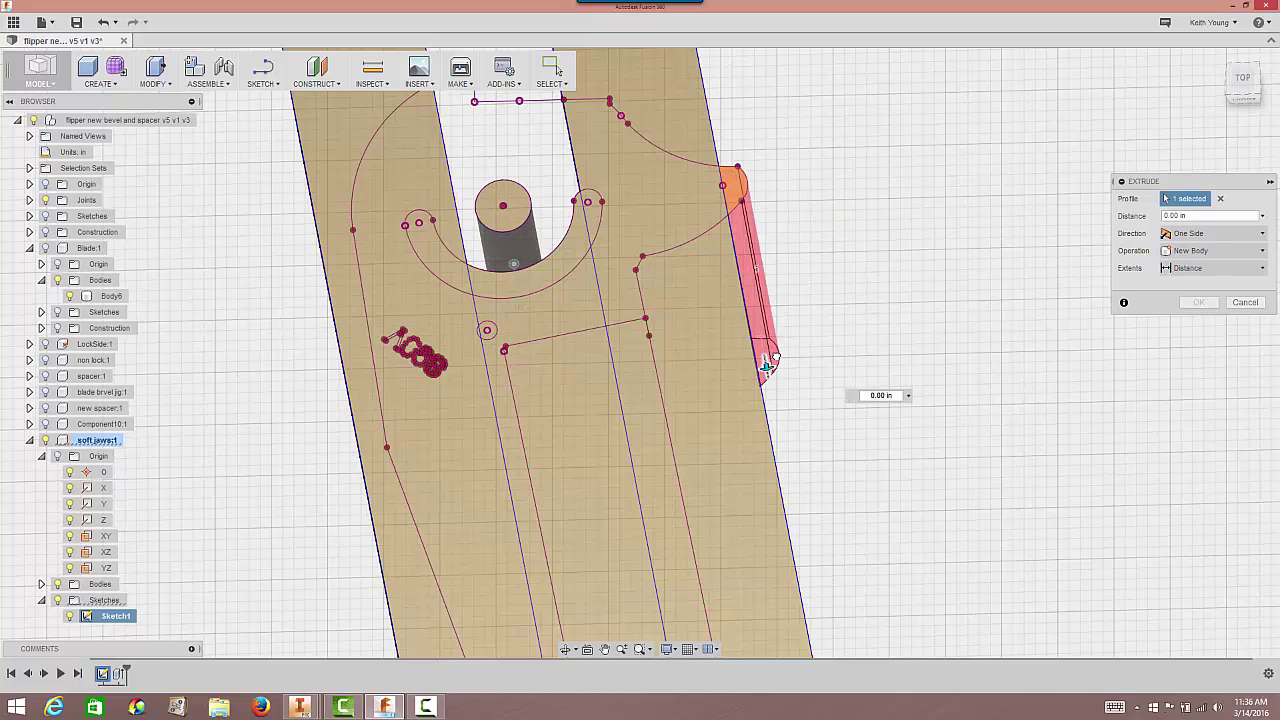
pyautogui.click(1200, 342)
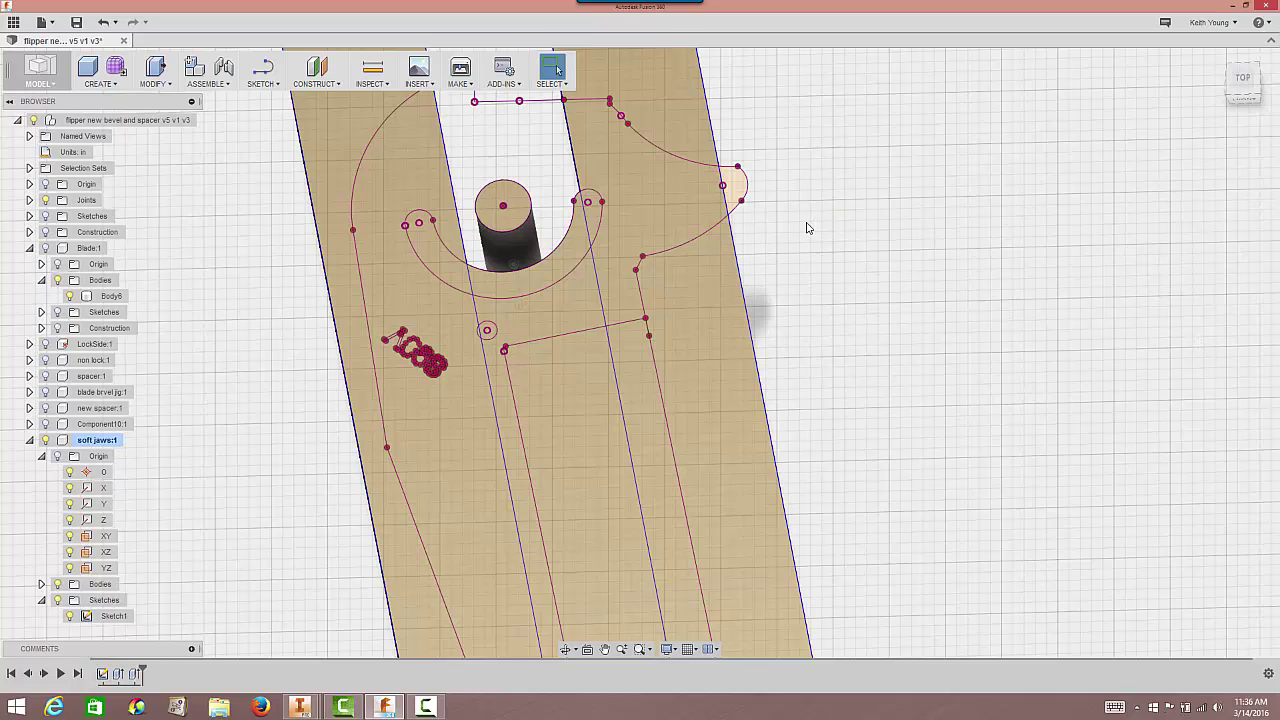
# Start an extrusion and pick the blade region, O and S lettering, and small circle region.
pyautogui.scroll(-2, 797, 291)
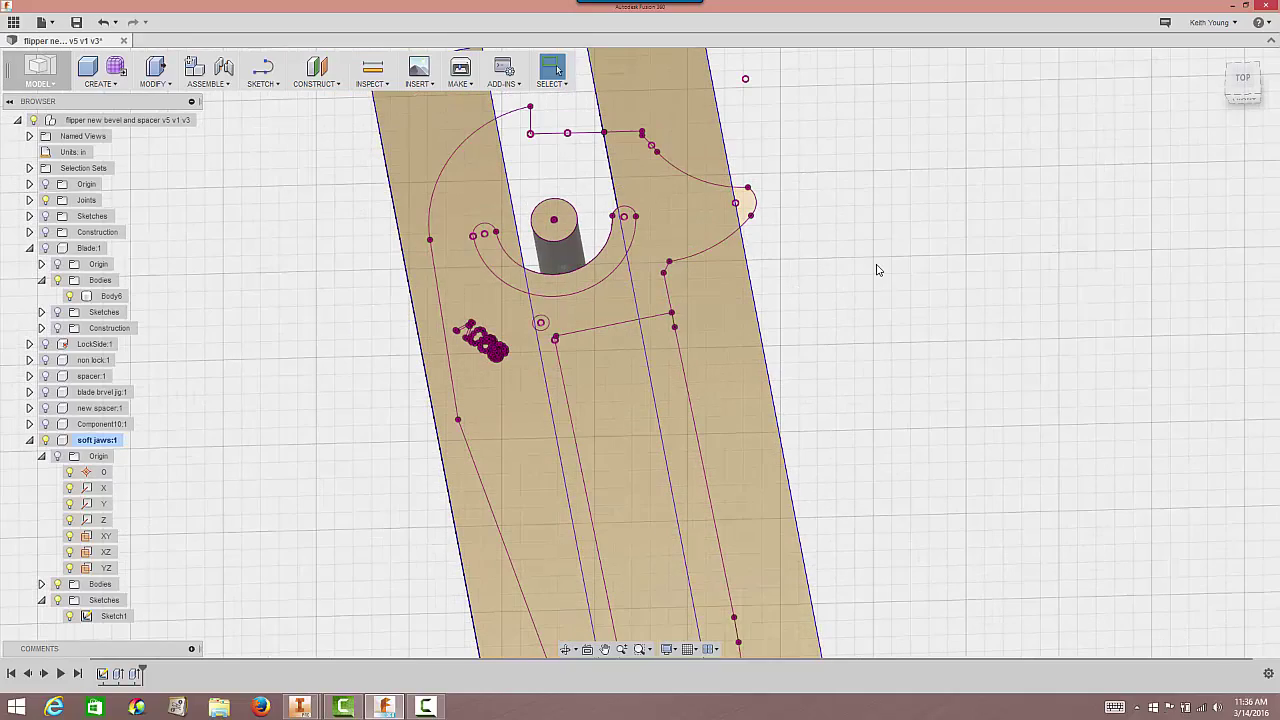
pyautogui.press('e')
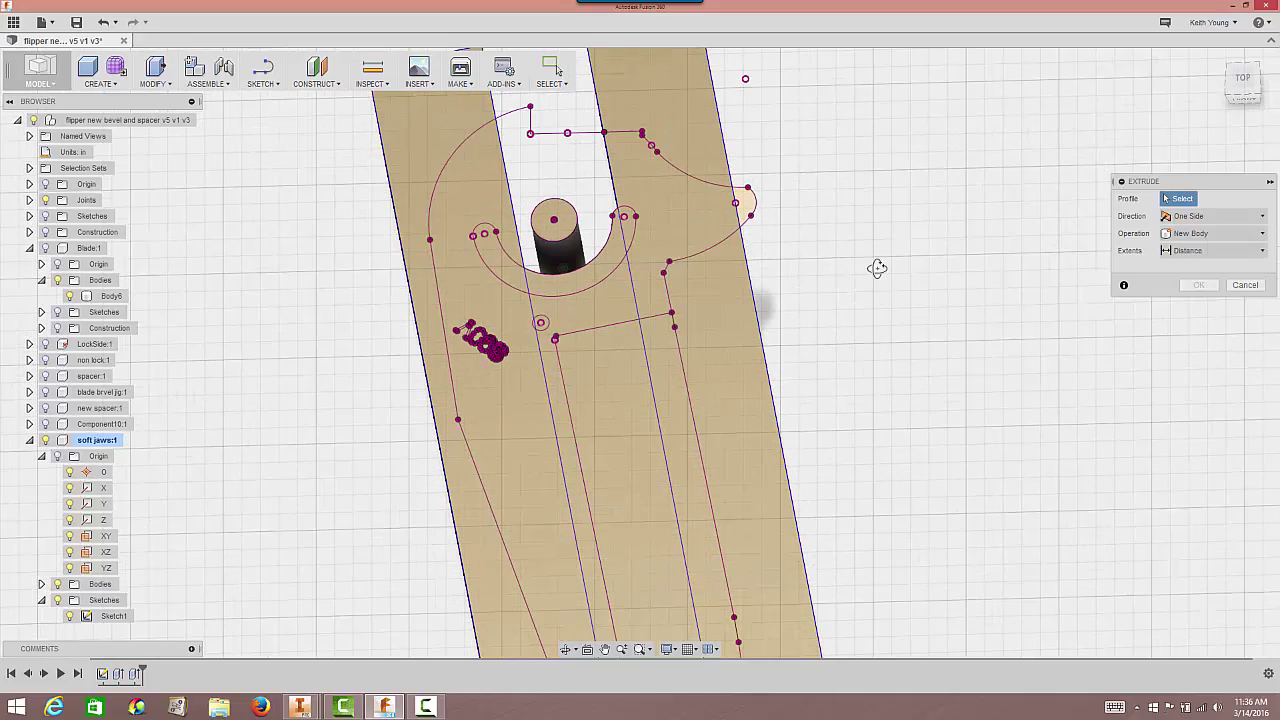
pyautogui.keyDown('shift'); pyautogui.moveTo(877, 266); pyautogui.dragTo(884, 300, button='middle'); pyautogui.keyUp('shift')
pyautogui.click(473, 194)
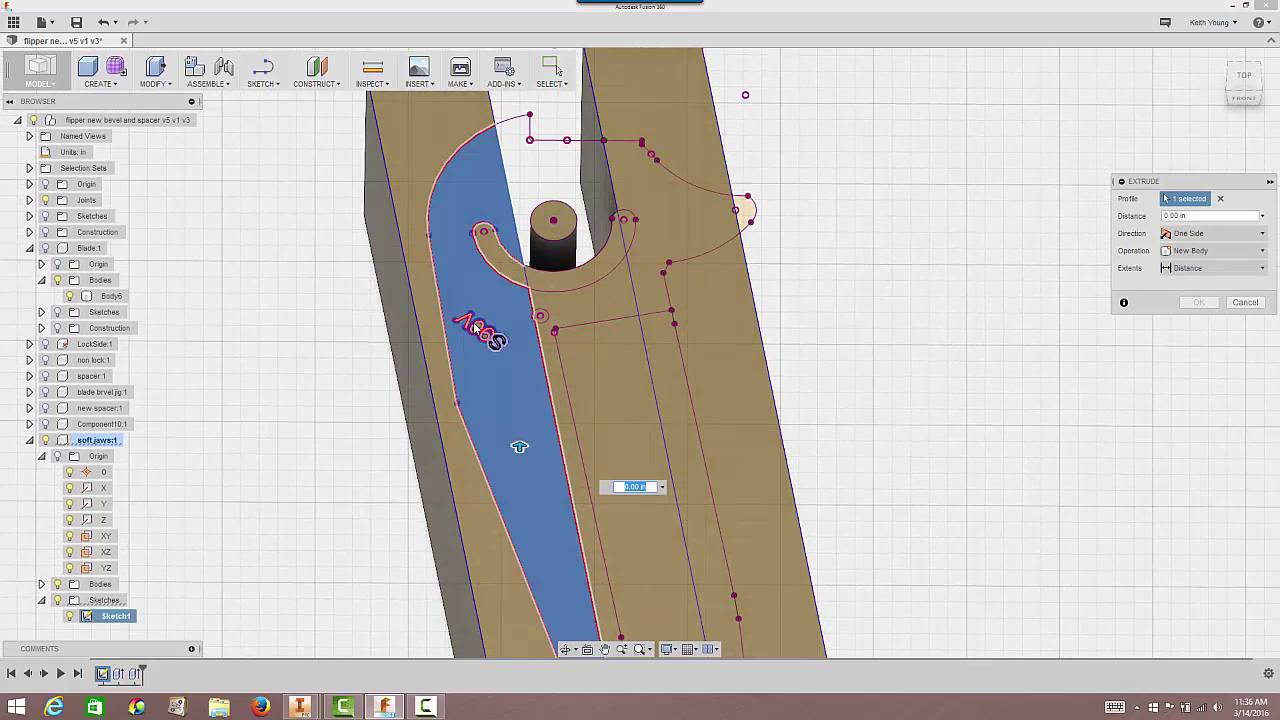
pyautogui.scroll(10, 485, 338)
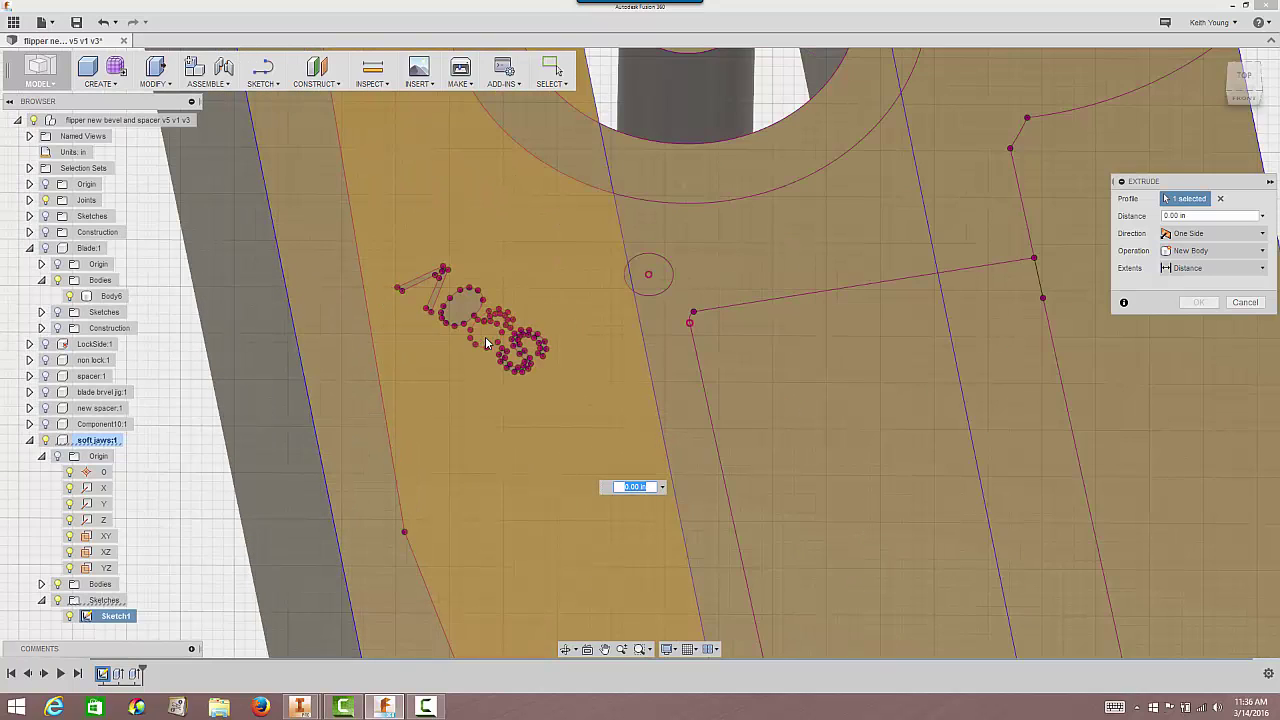
pyautogui.click(433, 284)
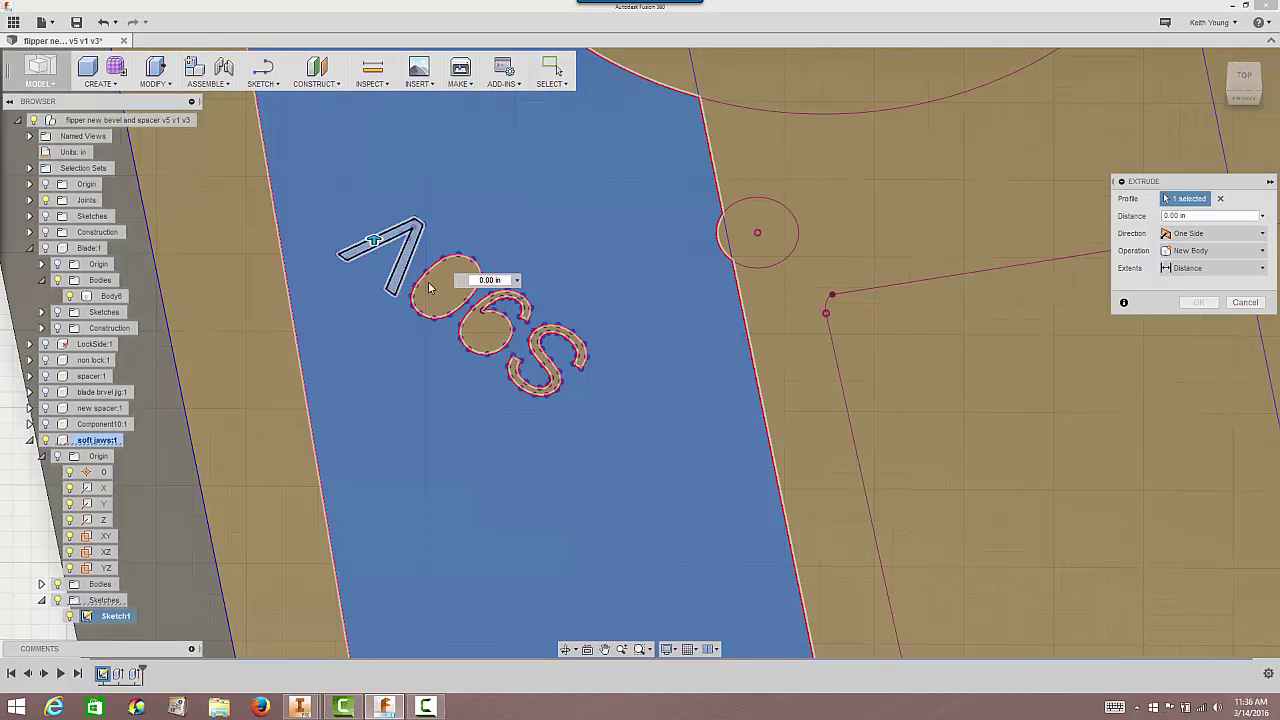
pyautogui.click(548, 360)
pyautogui.click(596, 393)
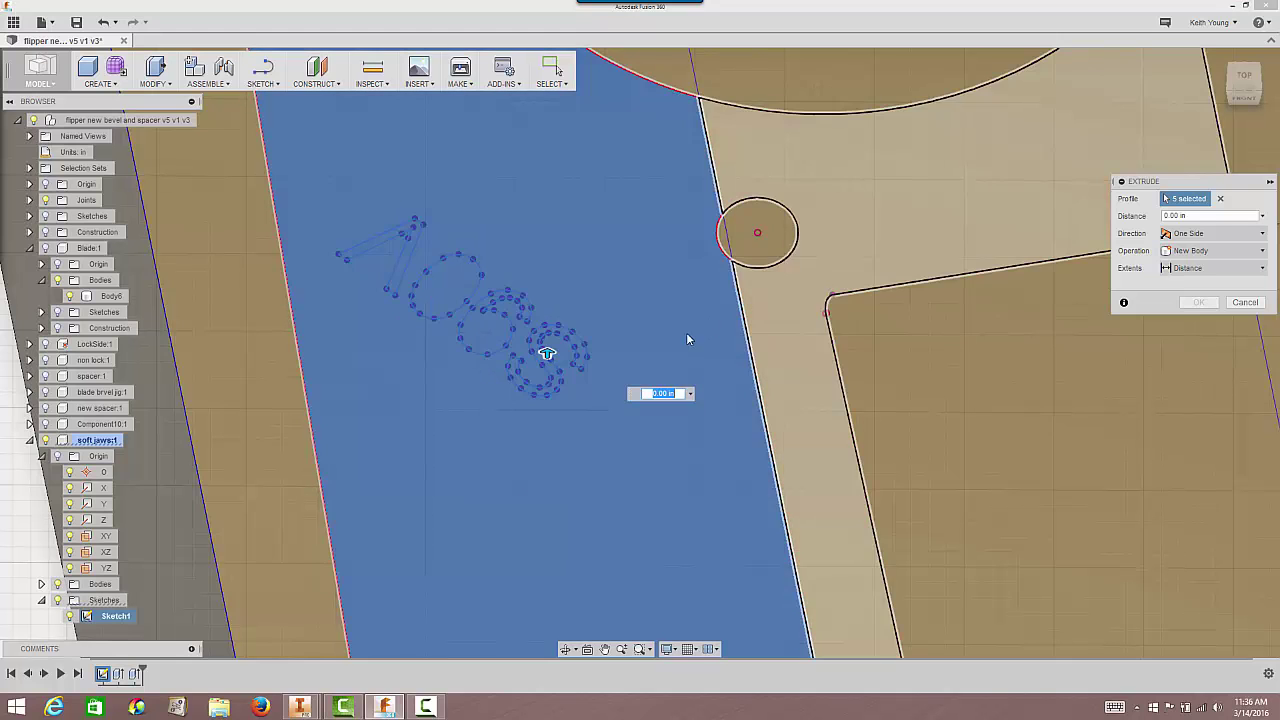
pyautogui.keyDown('shift'); pyautogui.moveTo(686, 332); pyautogui.dragTo(702, 288, button='middle'); pyautogui.keyUp('shift')
pyautogui.click(709, 268)
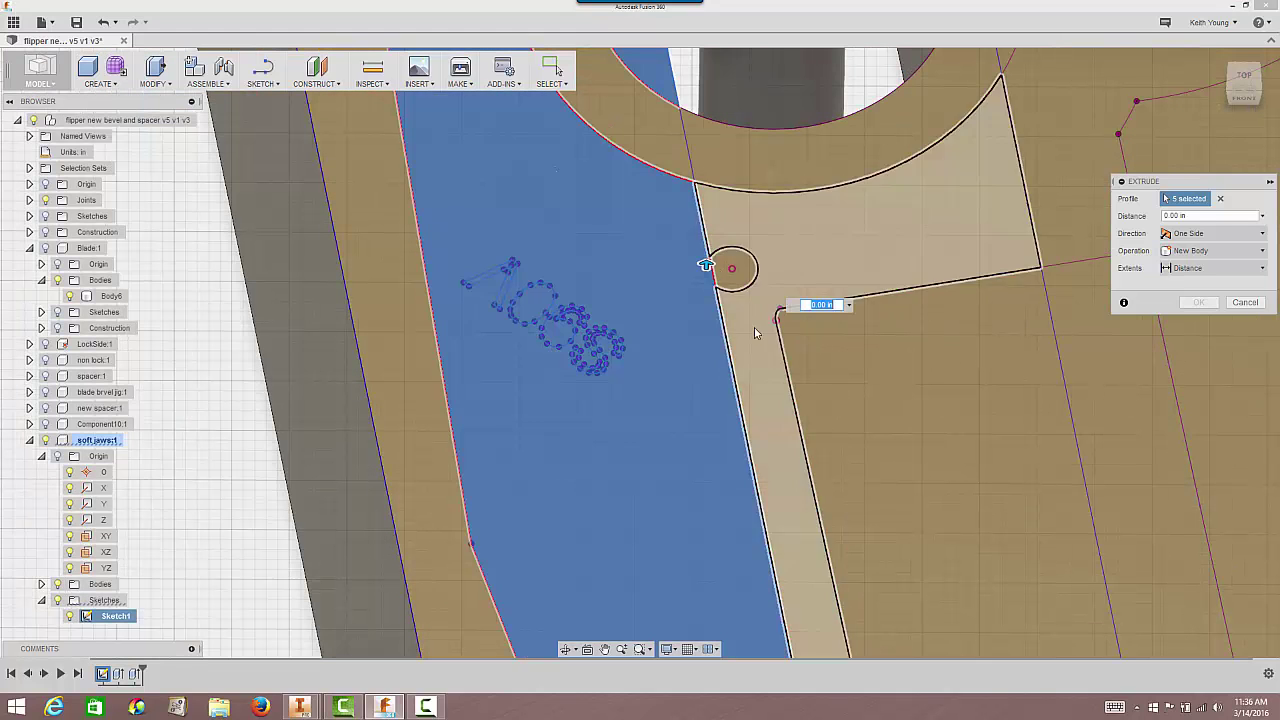
pyautogui.click(712, 270)
pyautogui.click(735, 276)
# Add the pivot band, crescent and remaining blade regions, reaching 15 selected profiles.
pyautogui.keyDown('shift'); pyautogui.moveTo(737, 272); pyautogui.dragTo(686, 183, button='middle'); pyautogui.keyUp('shift')
pyautogui.click(738, 212)
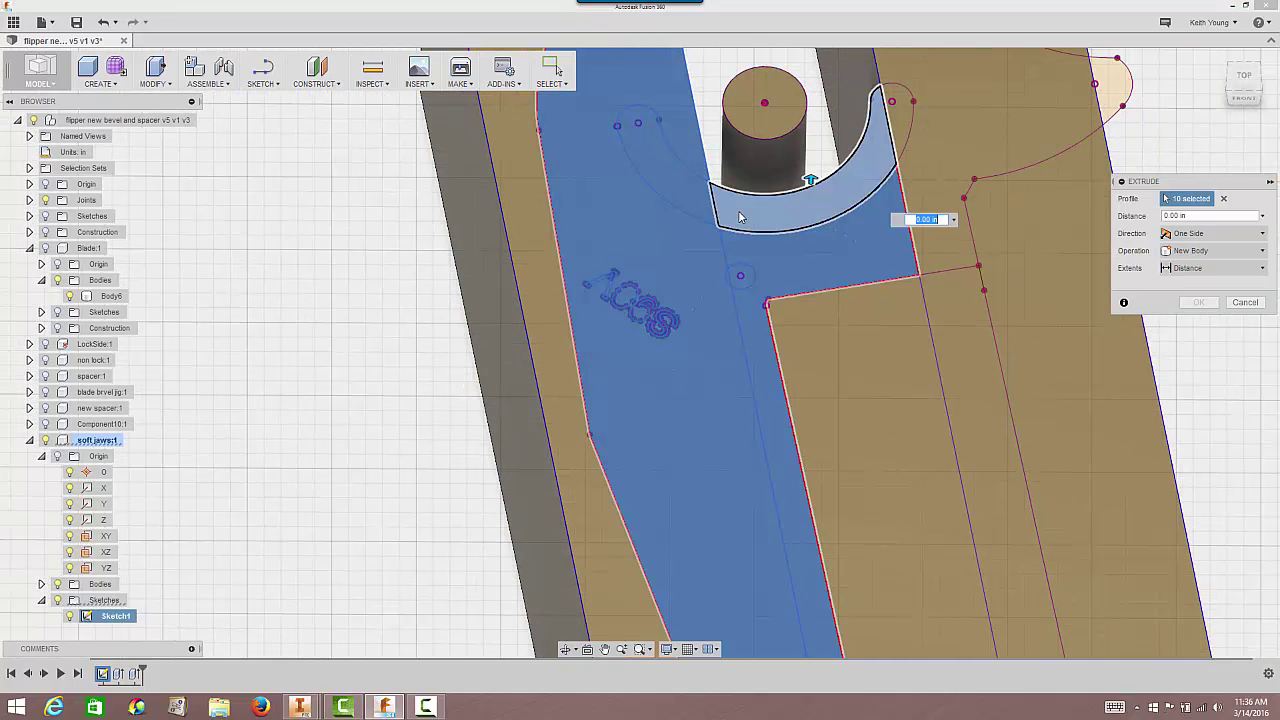
pyautogui.click(845, 185)
pyautogui.click(899, 133)
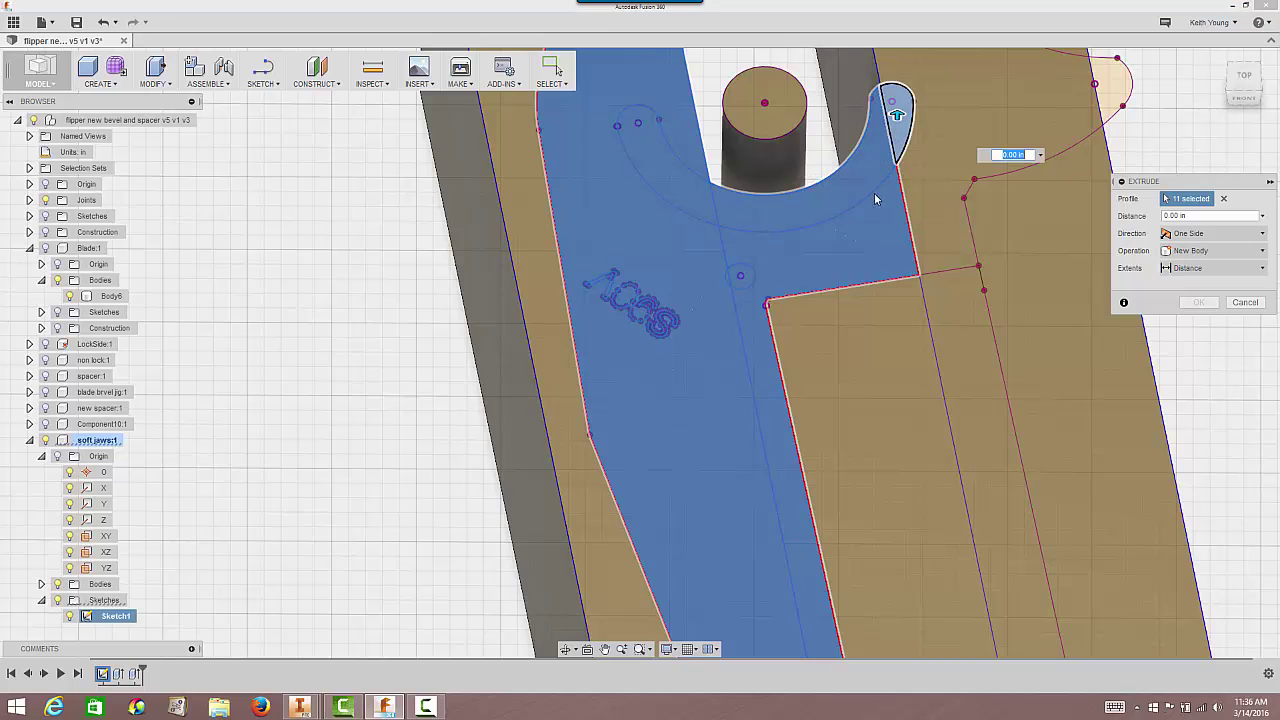
pyautogui.click(912, 184)
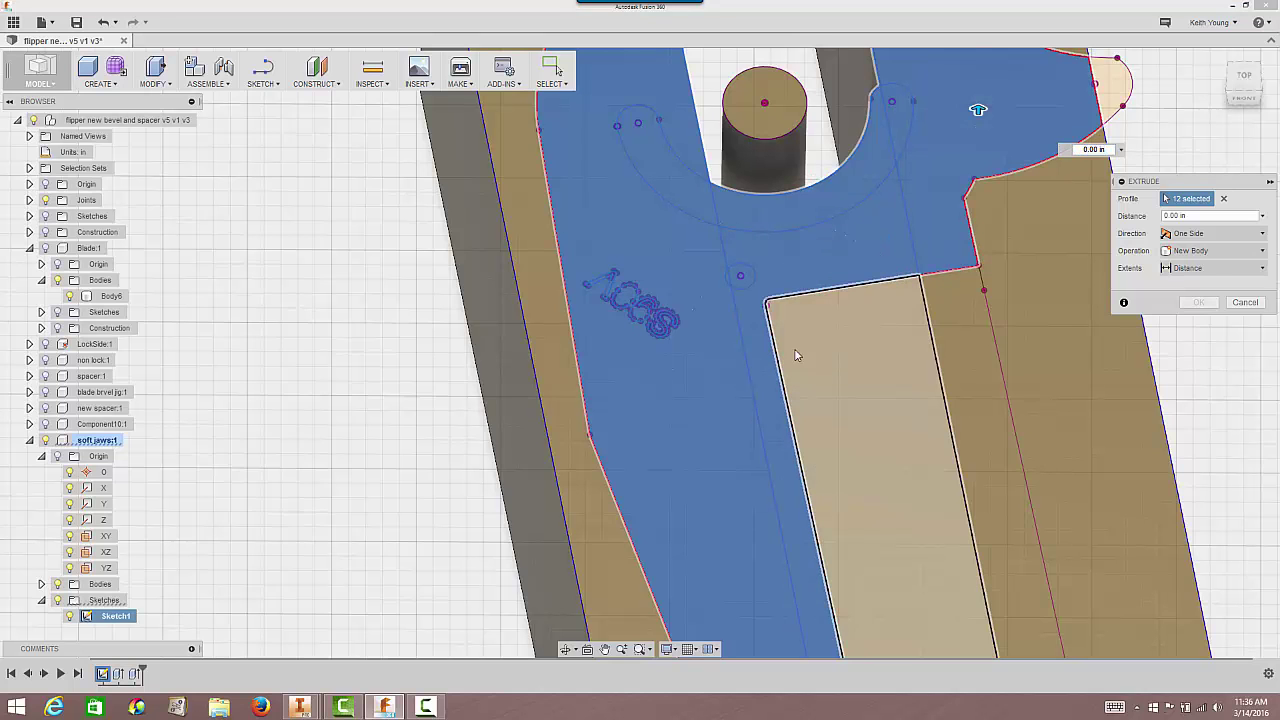
pyautogui.keyDown('shift'); pyautogui.moveTo(857, 327); pyautogui.dragTo(994, 491, button='middle'); pyautogui.keyUp('shift')
pyautogui.click(736, 333)
pyautogui.click(743, 547)
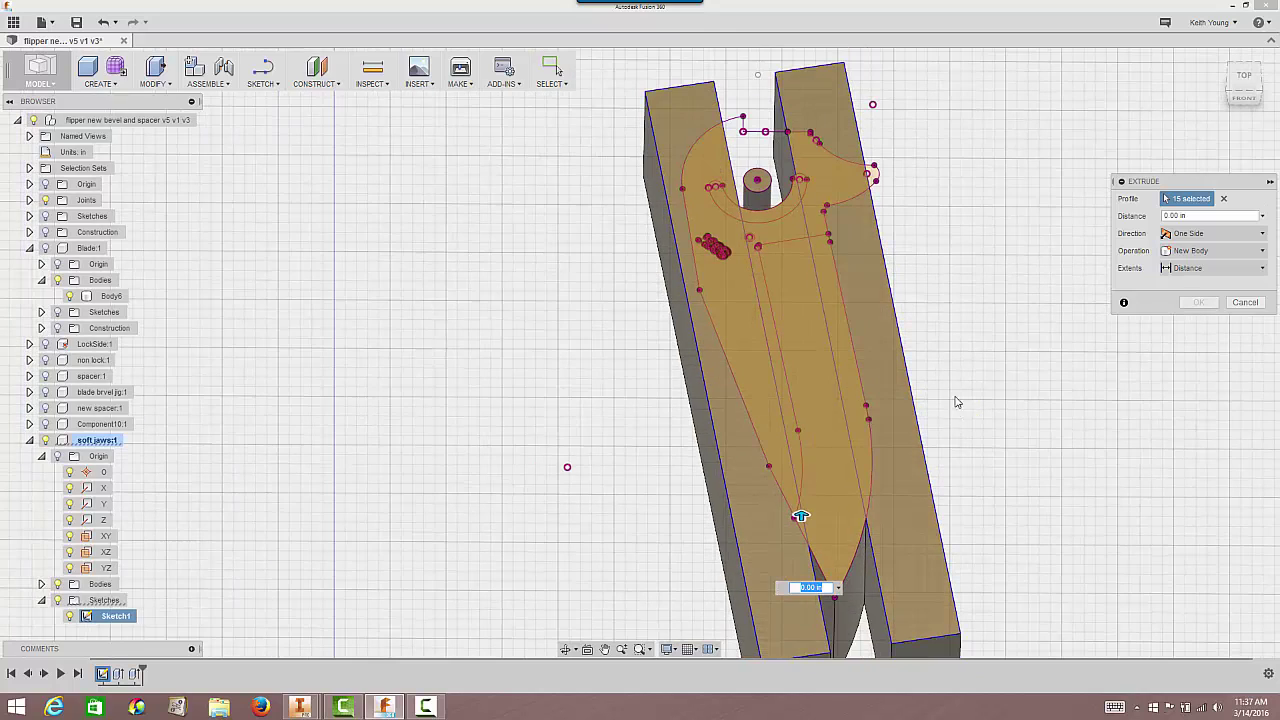
pyautogui.keyDown('shift'); pyautogui.moveTo(934, 371); pyautogui.dragTo(890, 349, button='middle'); pyautogui.keyUp('shift')
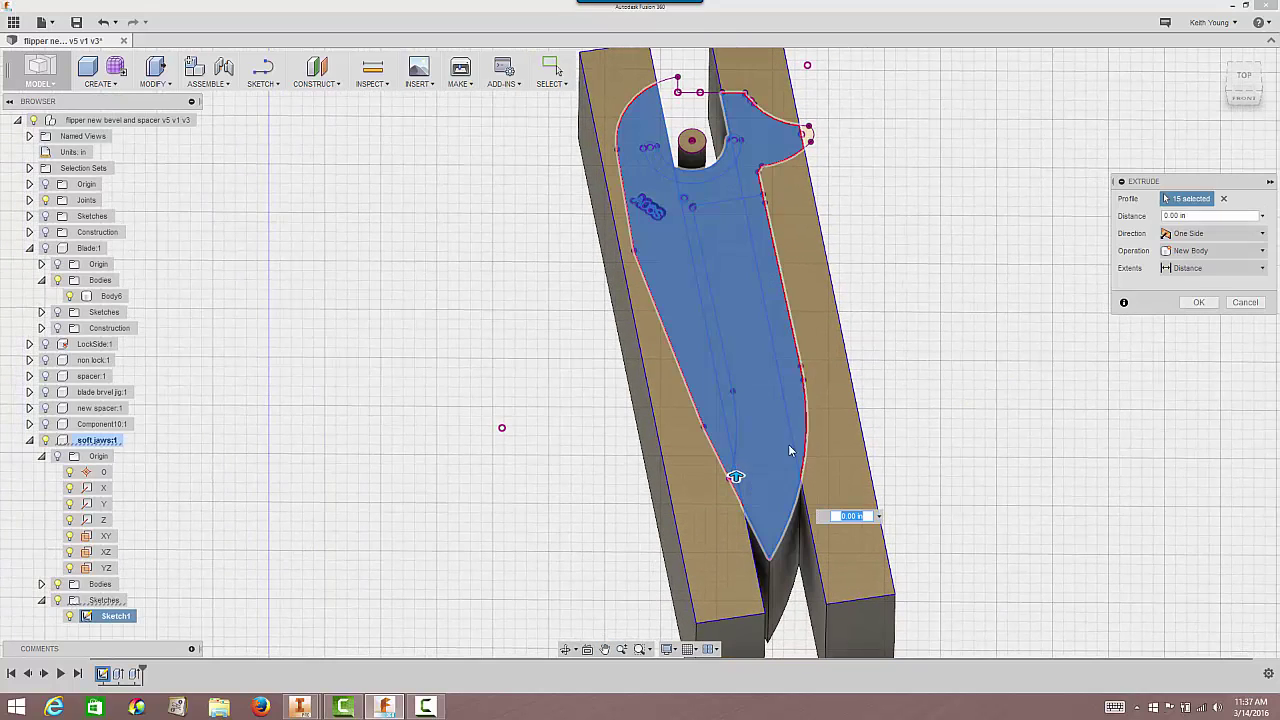
# Extrude-cut the blade profile 0.0625 in down into the jaw blocks, then hide Sketch1.
pyautogui.moveTo(735, 476); pyautogui.dragTo(736, 500)
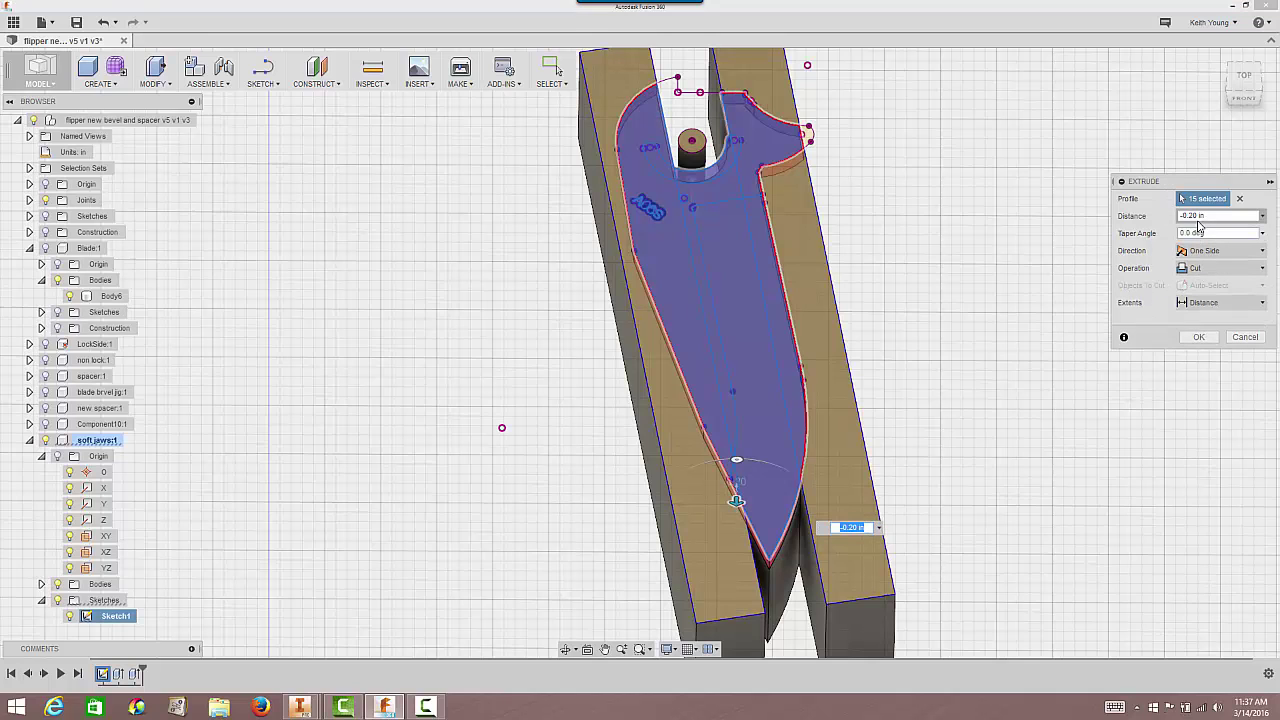
pyautogui.click(1193, 216)
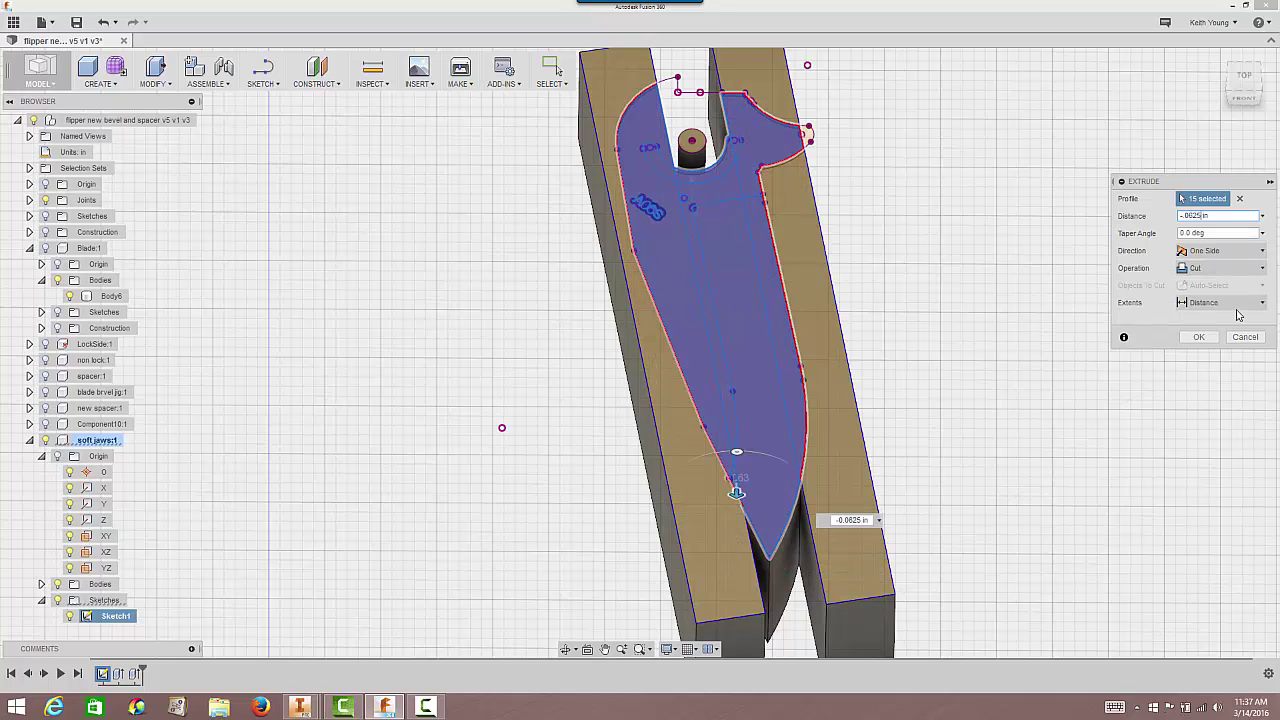
pyautogui.click(1199, 337)
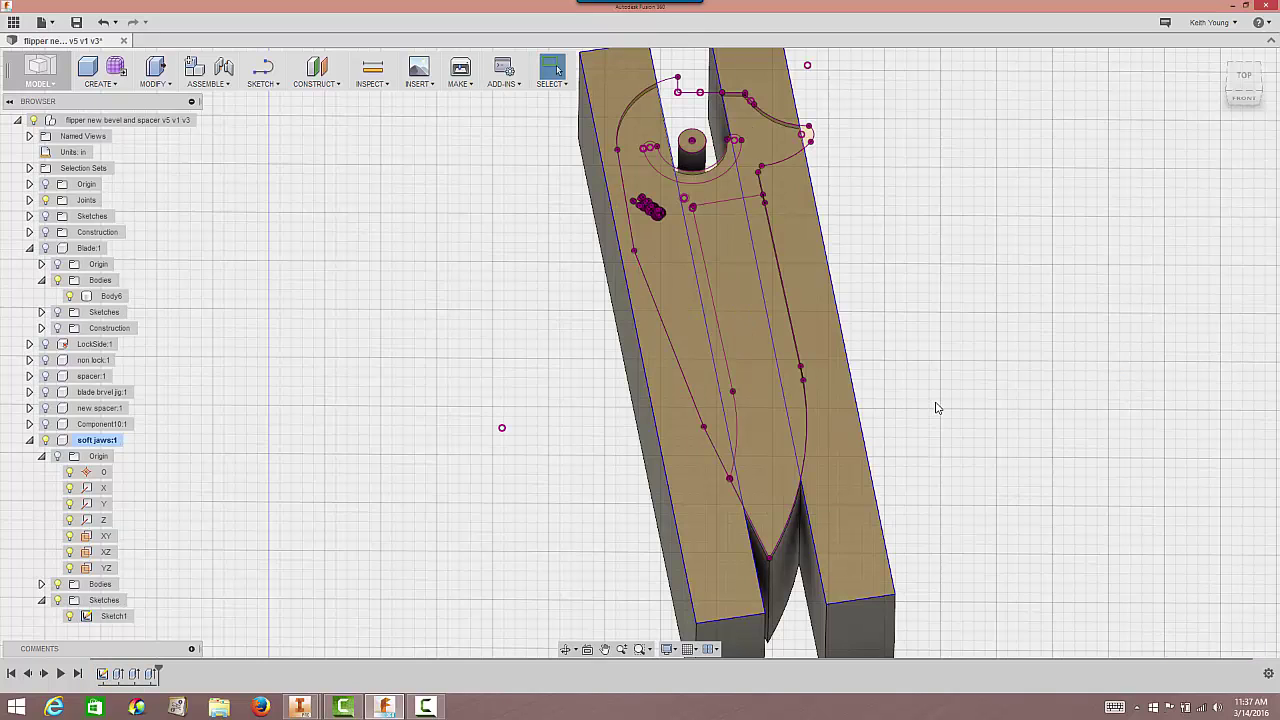
pyautogui.keyDown('shift'); pyautogui.moveTo(937, 408); pyautogui.dragTo(860, 430, button='middle'); pyautogui.keyUp('shift')
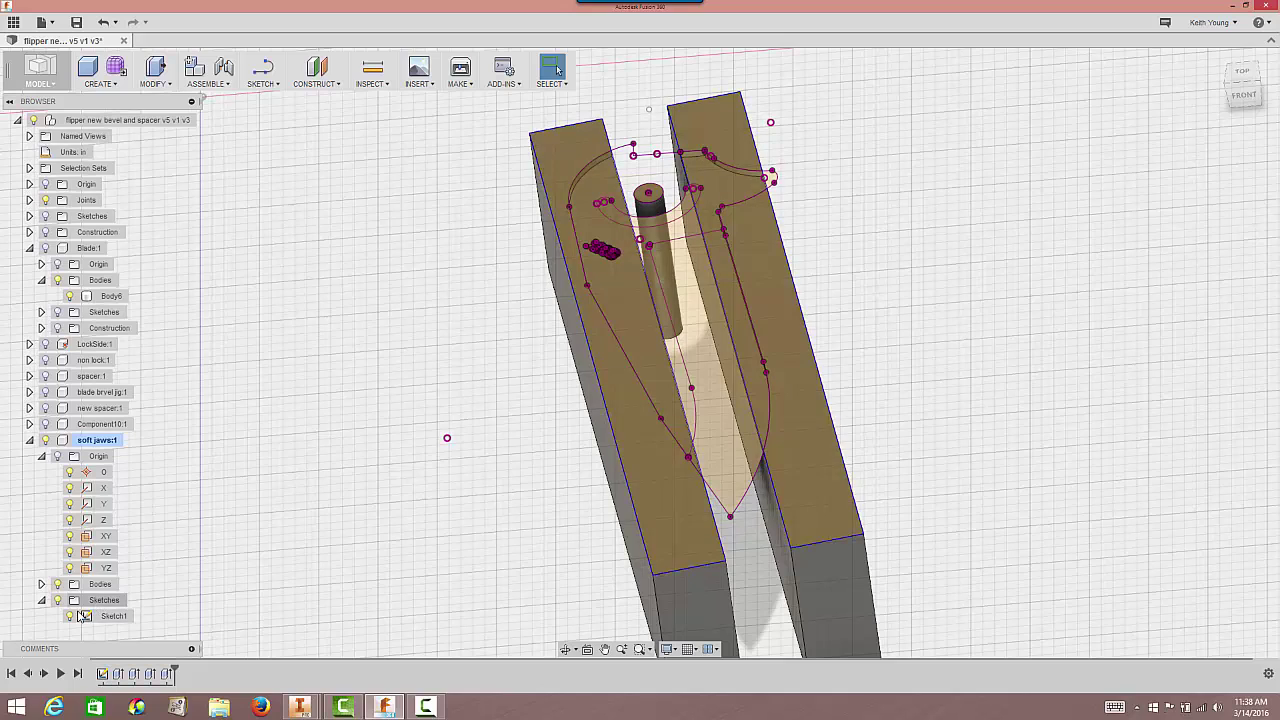
pyautogui.click(69, 616)
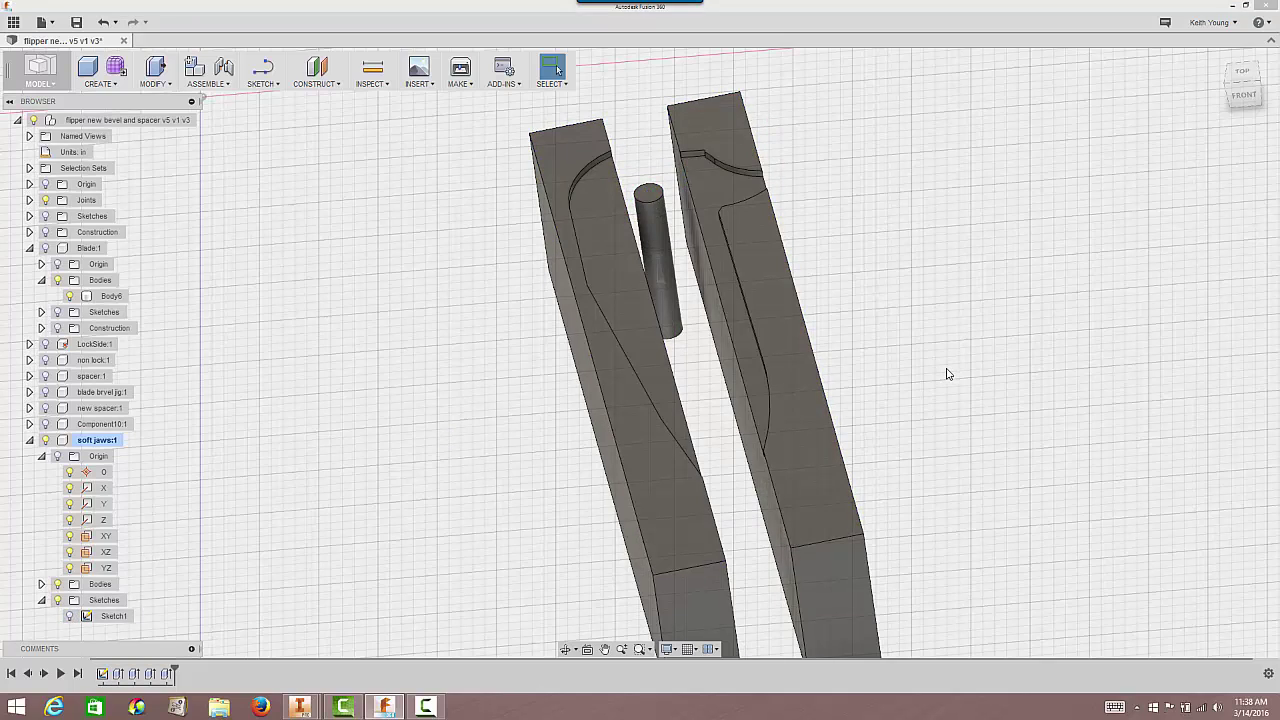